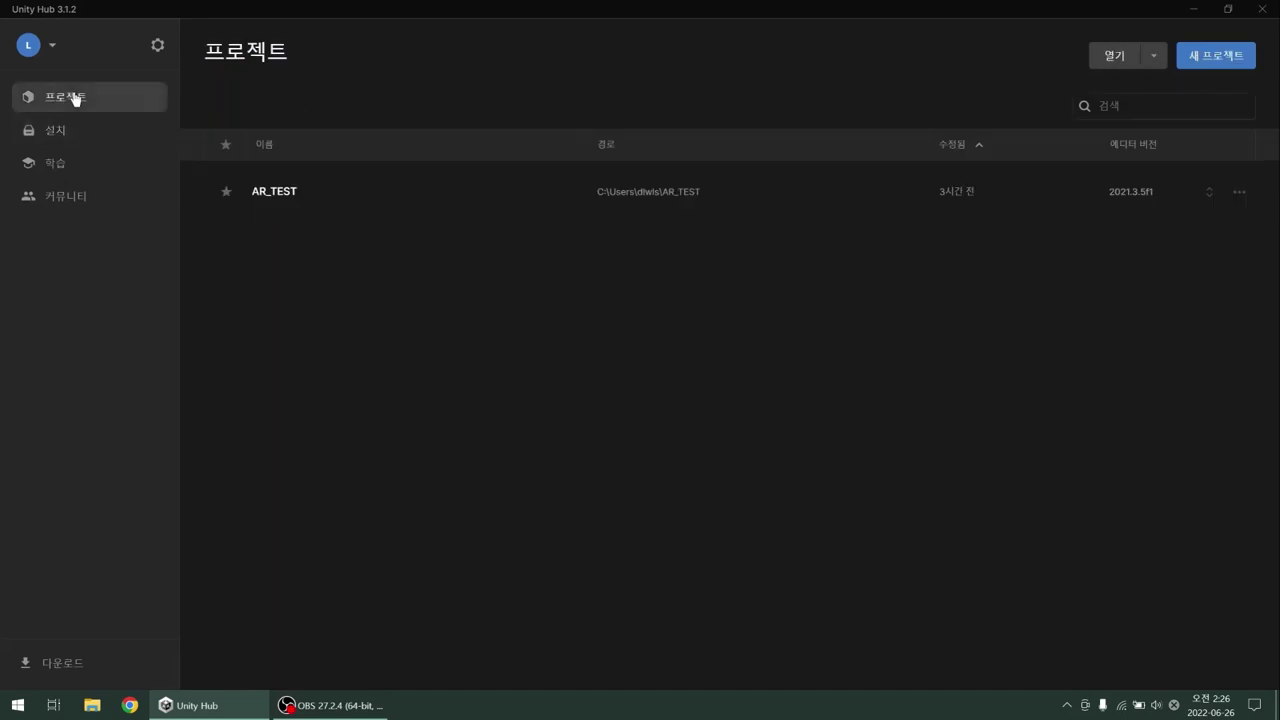
Create a new project named My project from the 3D core template with editor version 2021.3.5f1
{"action": "left_click", "coordinate": [1236, 58]}
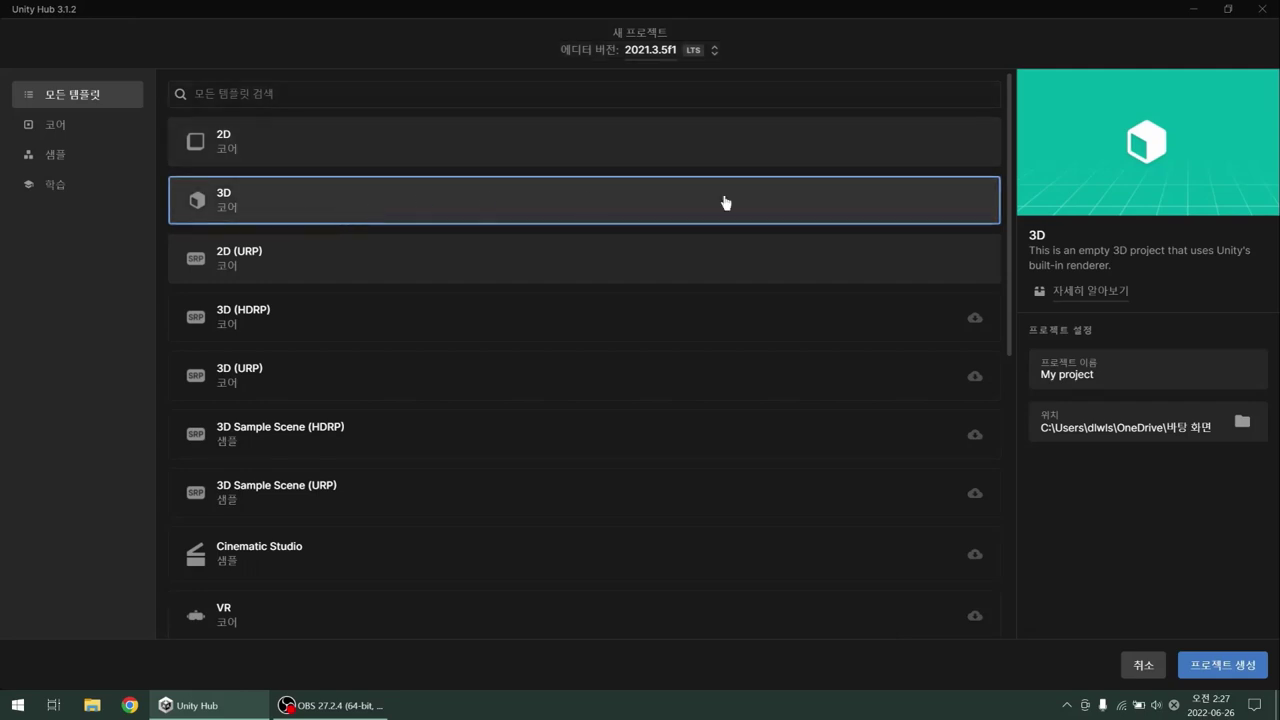
{"action": "left_click", "coordinate": [1239, 667]}
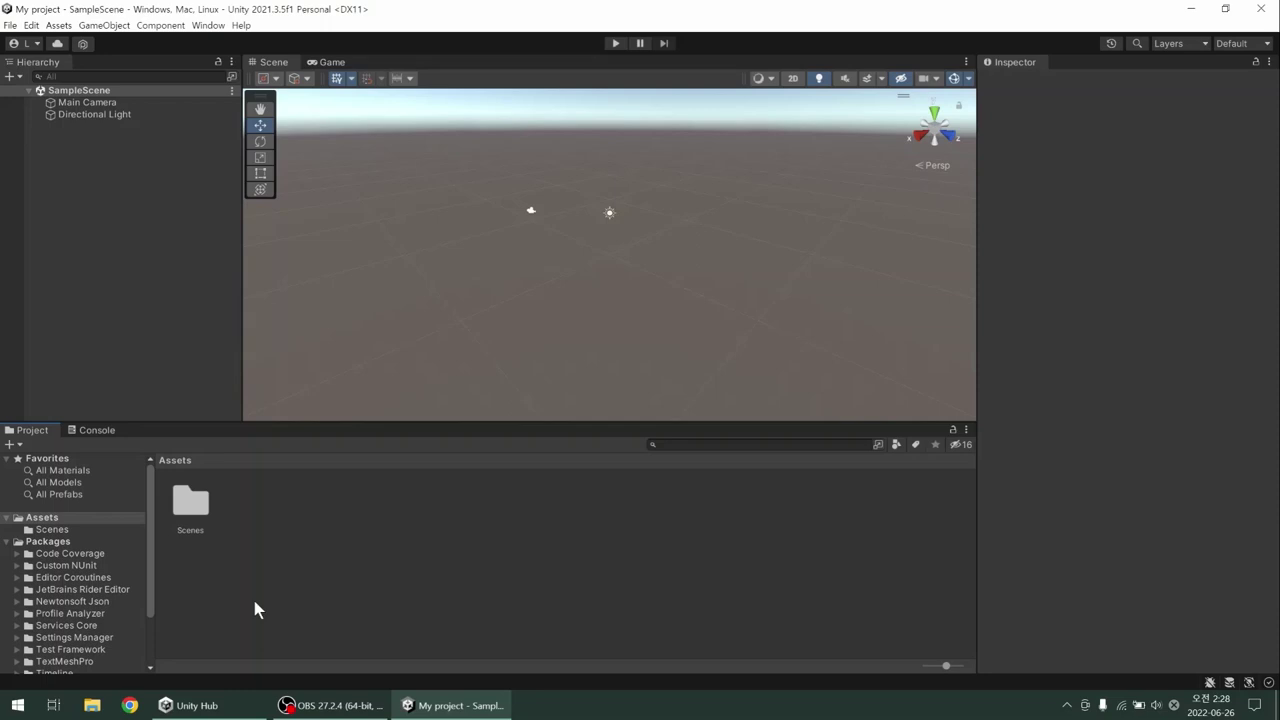
Open the Package Manager, list the Unity Registry packages and search them for "AR"
{"action": "left_click", "coordinate": [209, 26]}
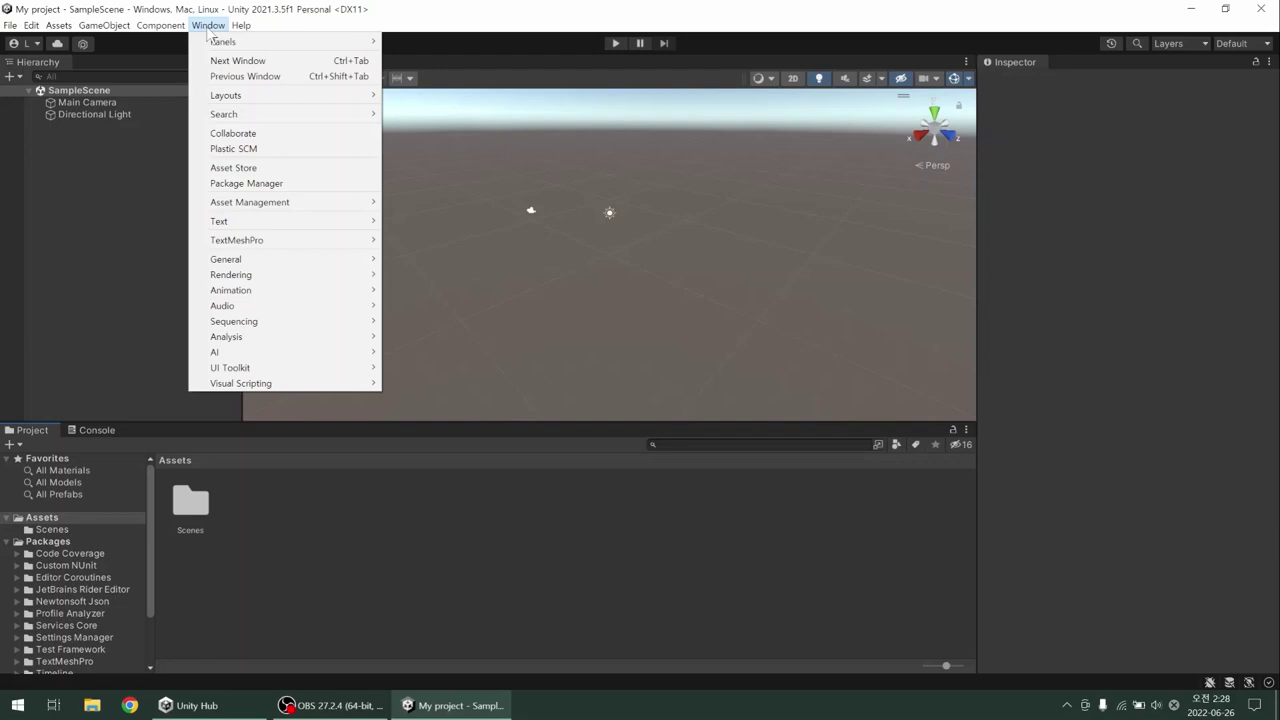
{"action": "left_click", "coordinate": [303, 186]}
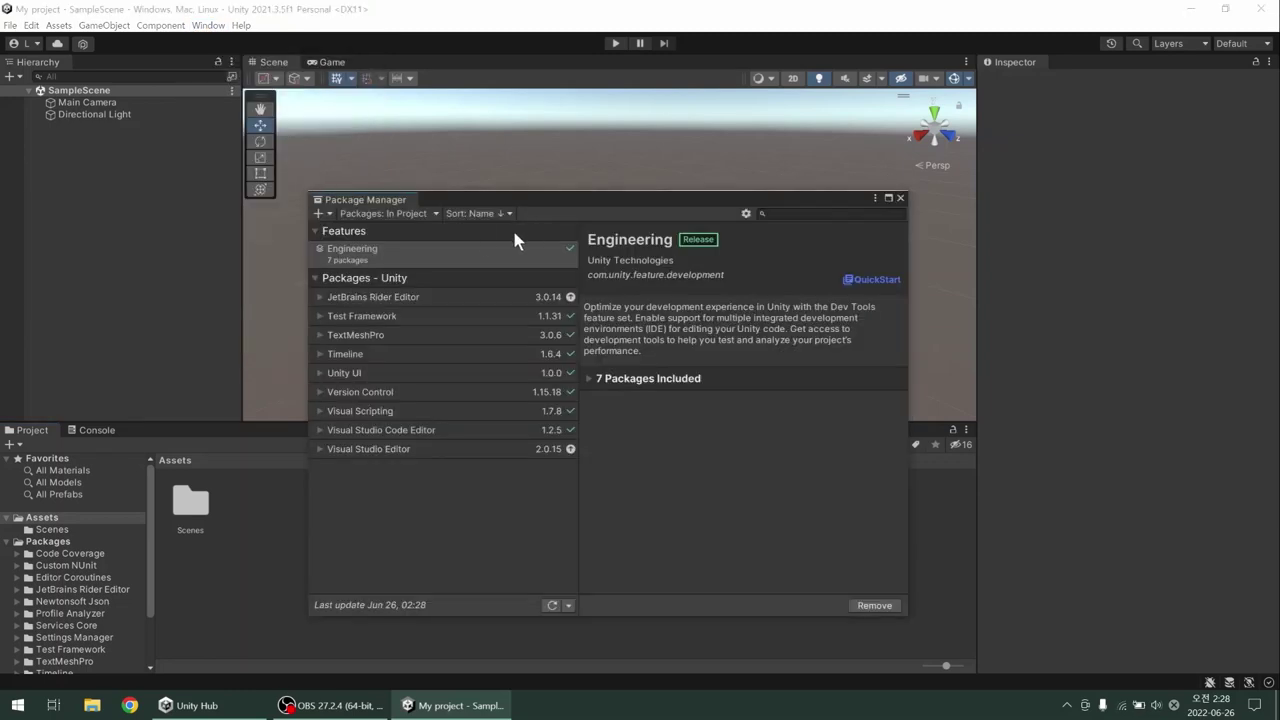
{"action": "left_click", "coordinate": [415, 222]}
{"action": "left_click", "coordinate": [390, 229]}
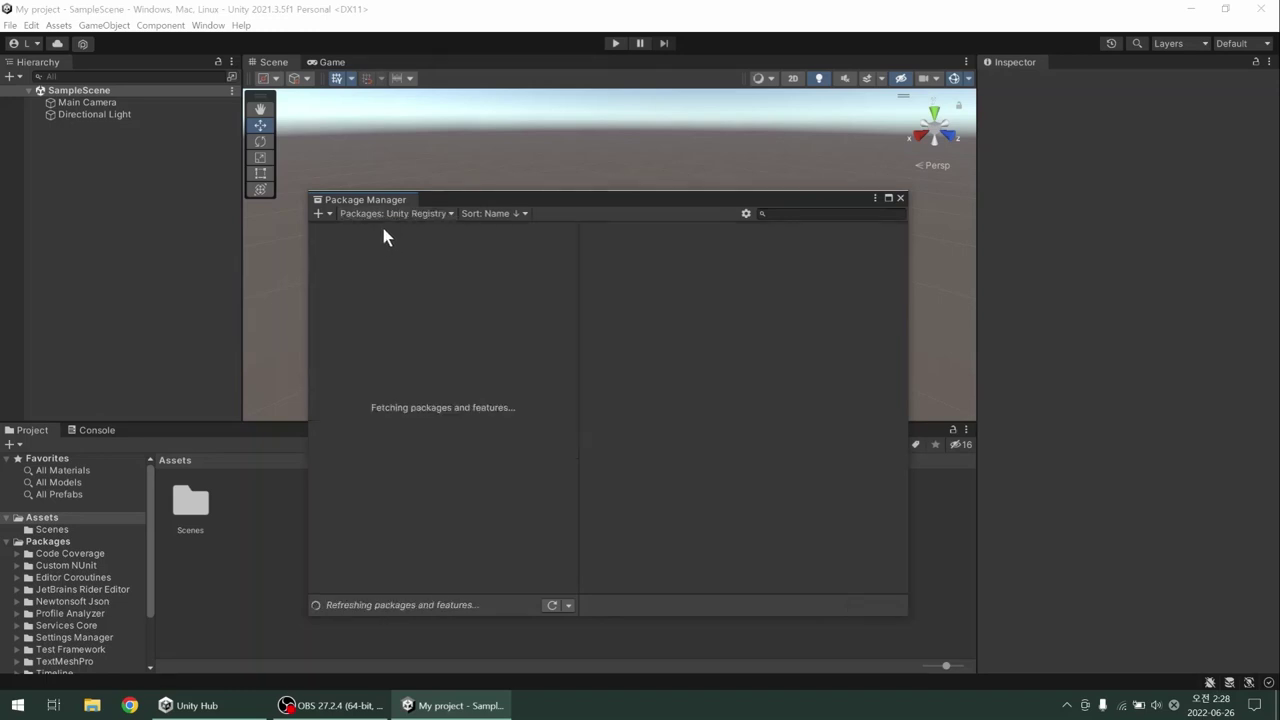
{"action": "left_click", "coordinate": [790, 213]}
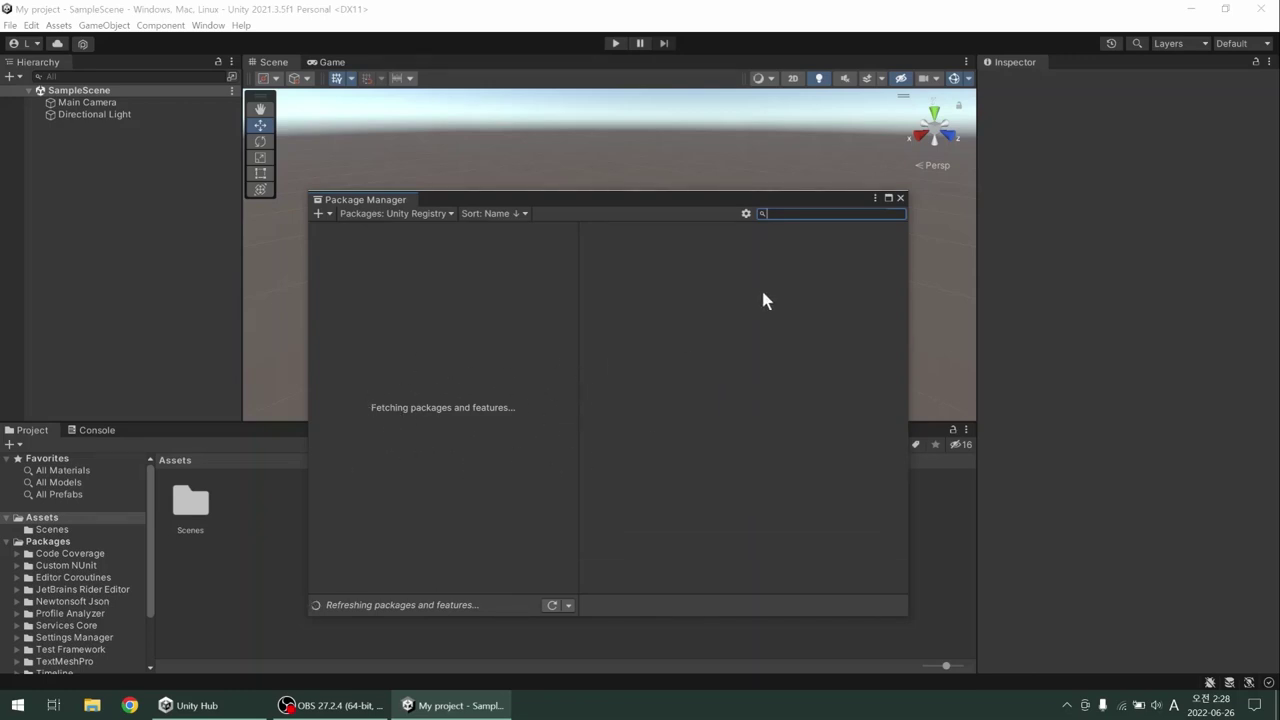
{"action": "type", "text": "AR"}
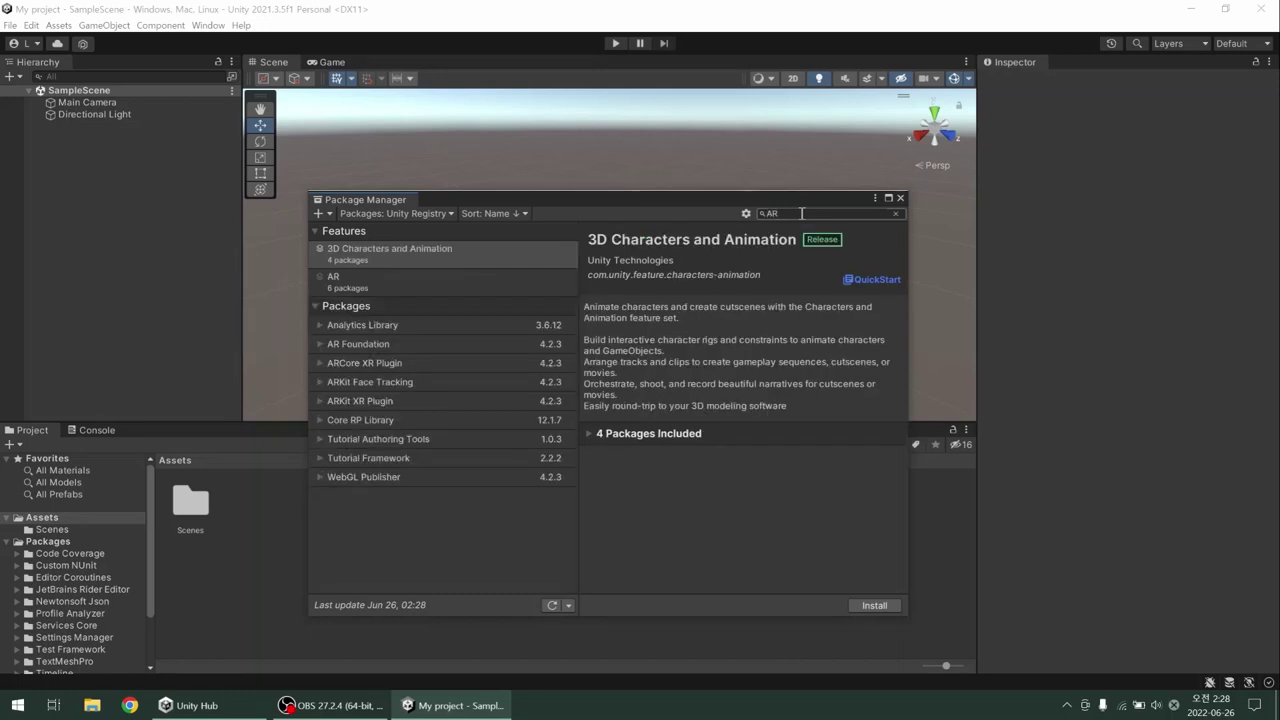
Install the AR Foundation package, version 4.2.3
{"action": "left_click", "coordinate": [420, 344]}
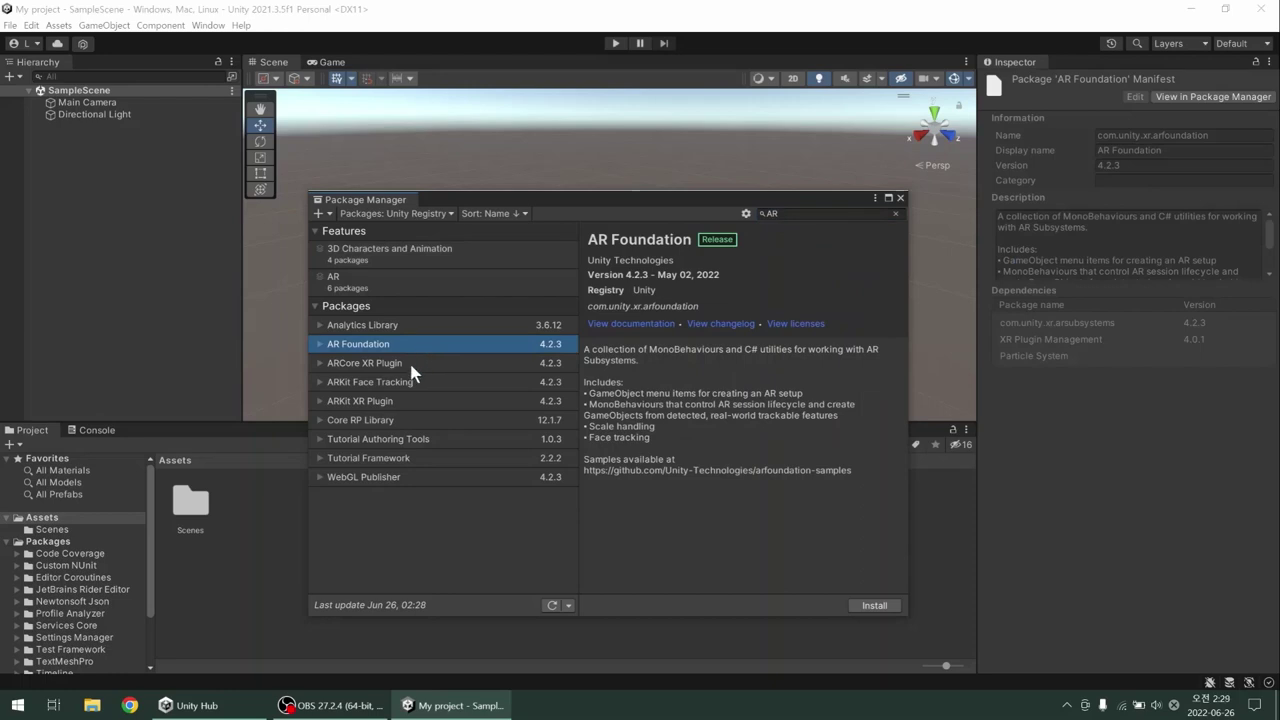
{"action": "left_click", "coordinate": [411, 365]}
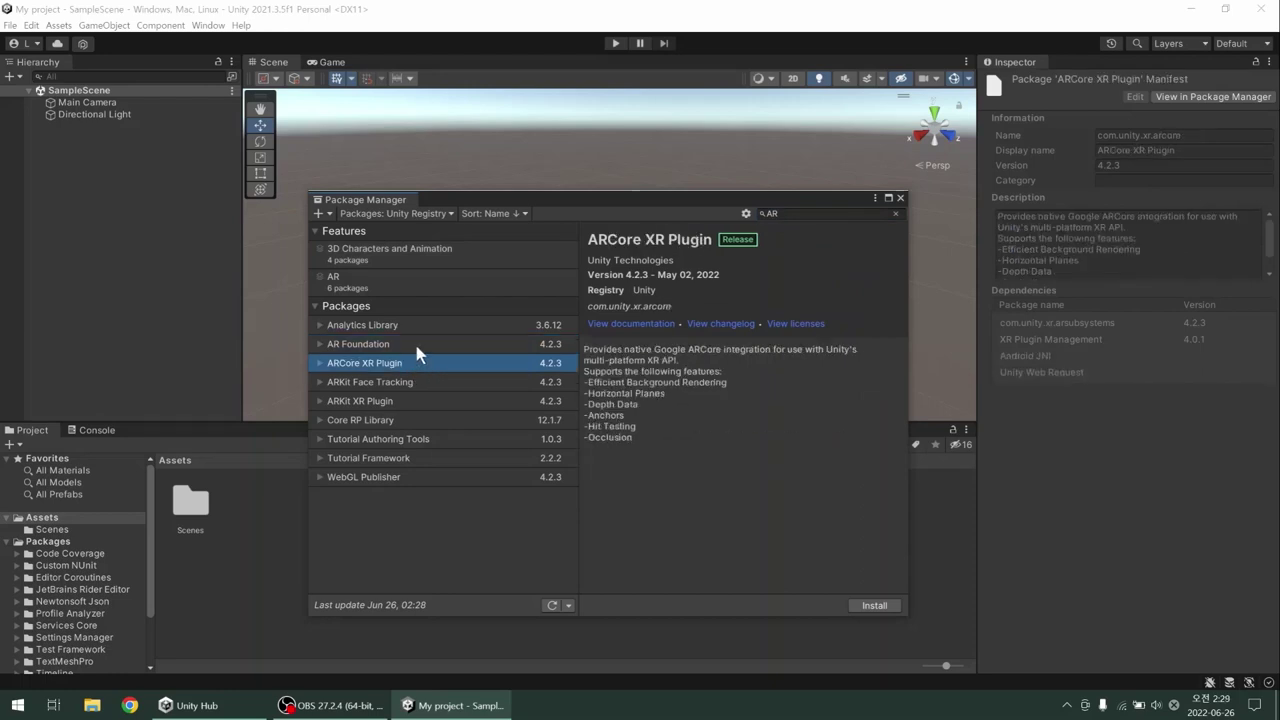
{"action": "left_click", "coordinate": [414, 344]}
{"action": "left_click", "coordinate": [873, 607]}
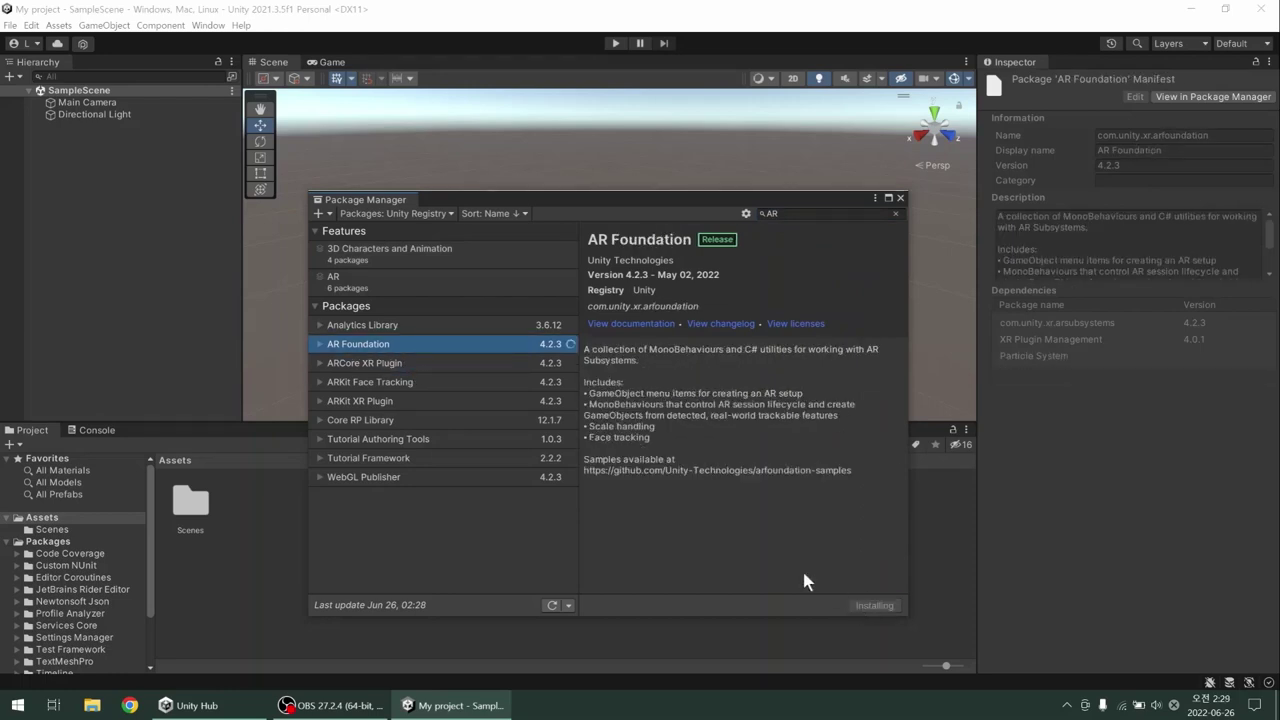
Install the ARCore XR Plugin package, version 4.2.3, and close the Package Manager
{"action": "left_click", "coordinate": [470, 363]}
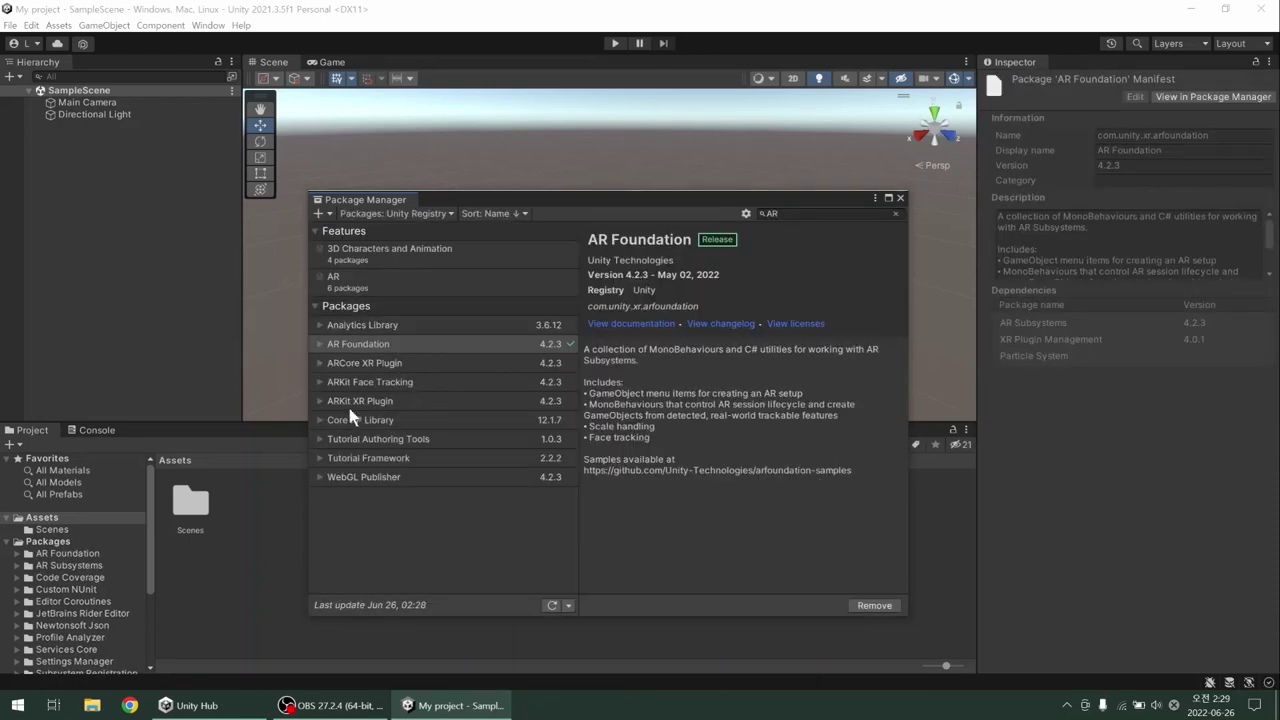
{"action": "left_click", "coordinate": [378, 363]}
{"action": "left_click", "coordinate": [872, 605]}
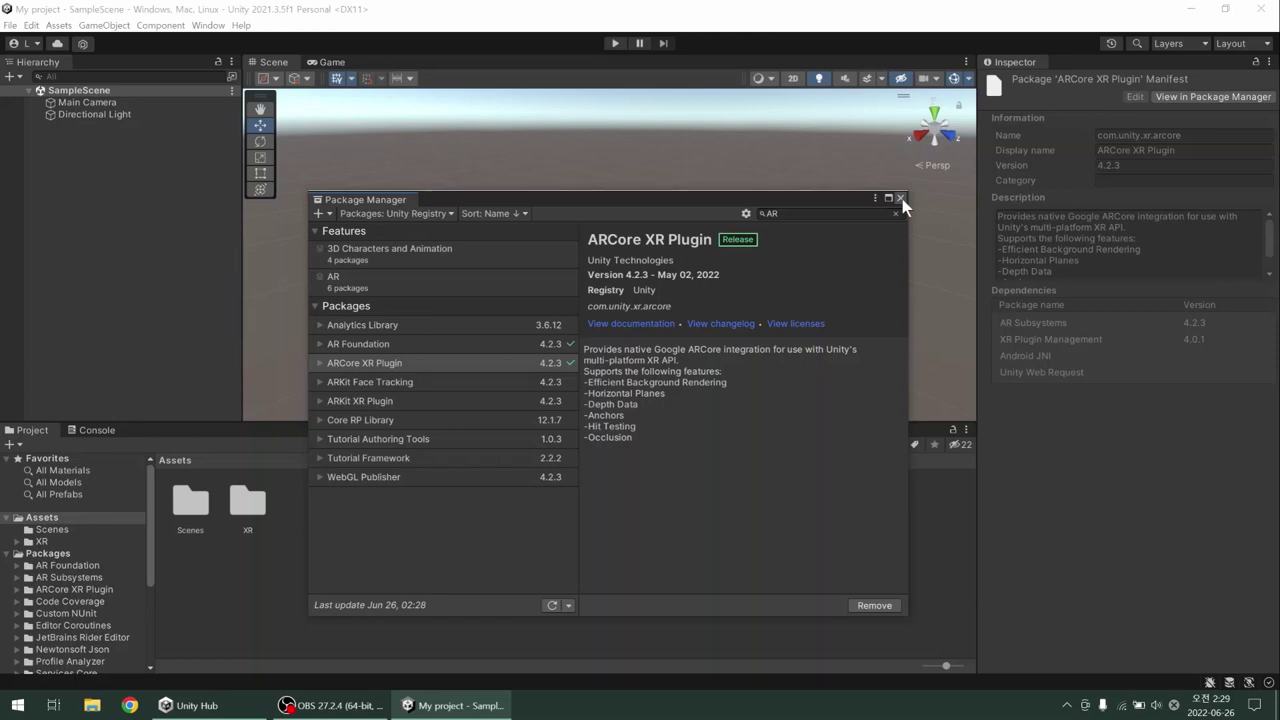
{"action": "left_click", "coordinate": [901, 199]}
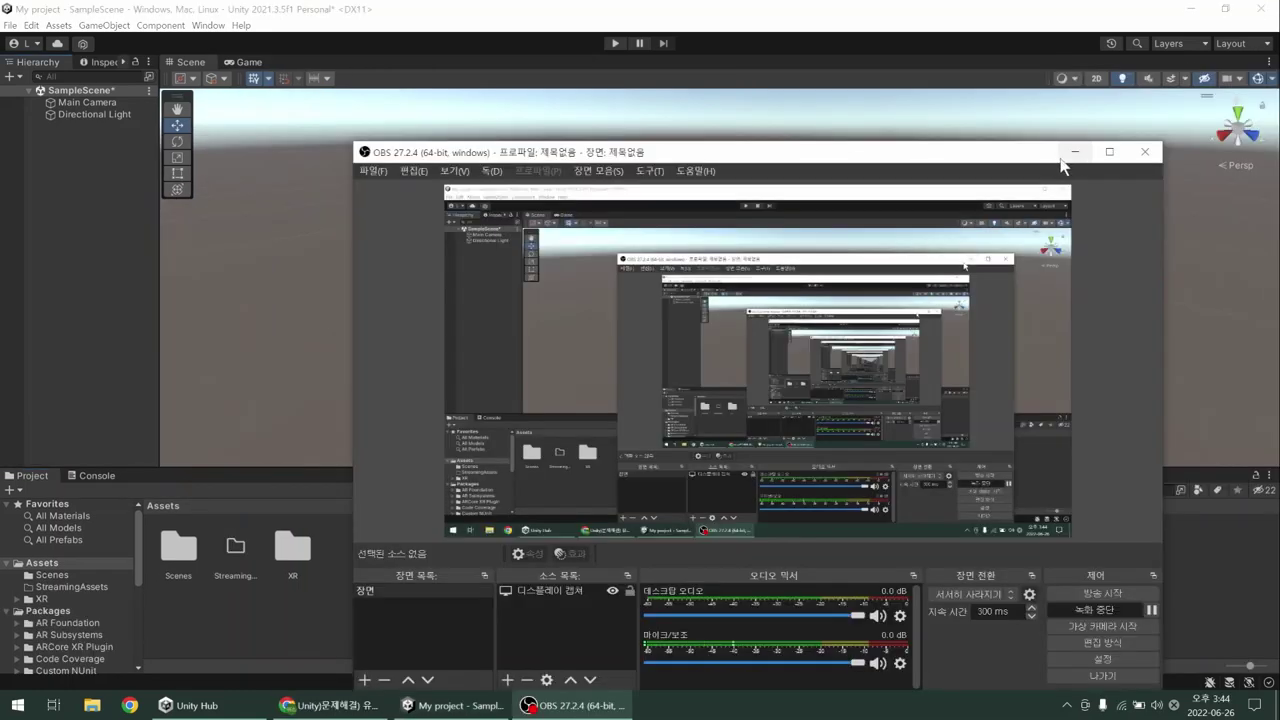
Open the project's Build Settings and switch the build platform to Android
{"action": "left_click", "coordinate": [1062, 150]}
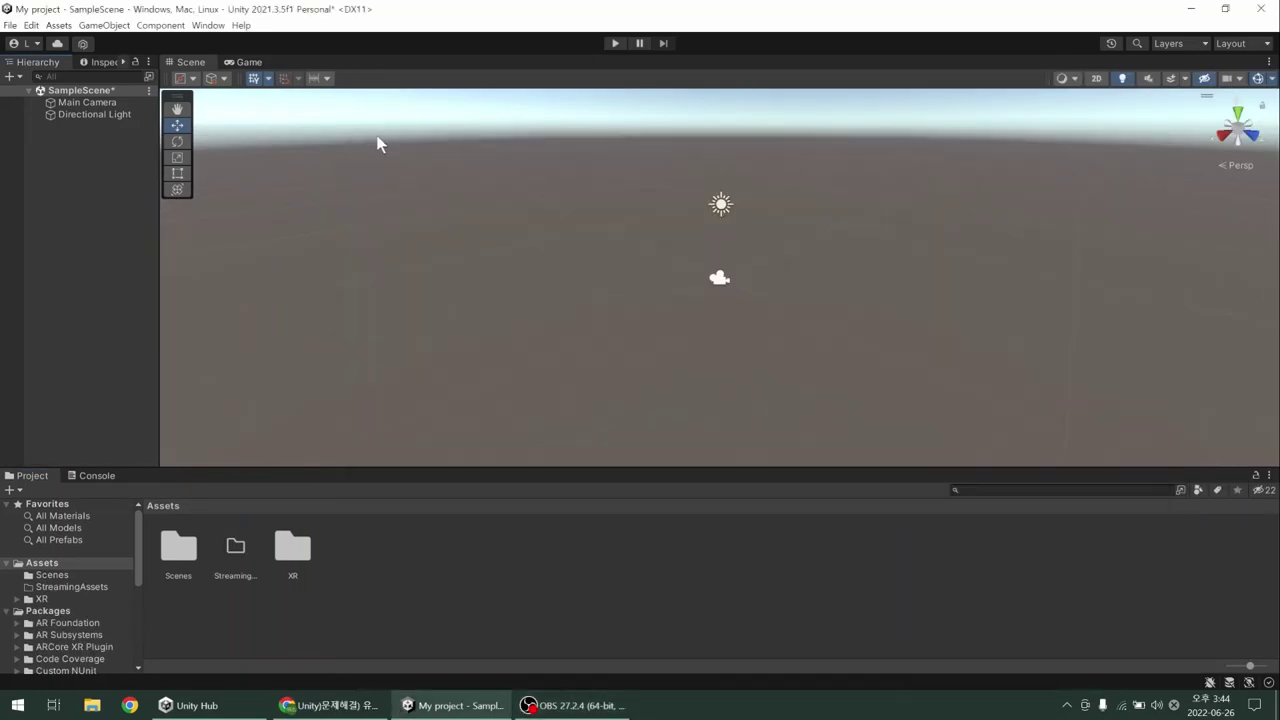
{"action": "left_click", "coordinate": [13, 26]}
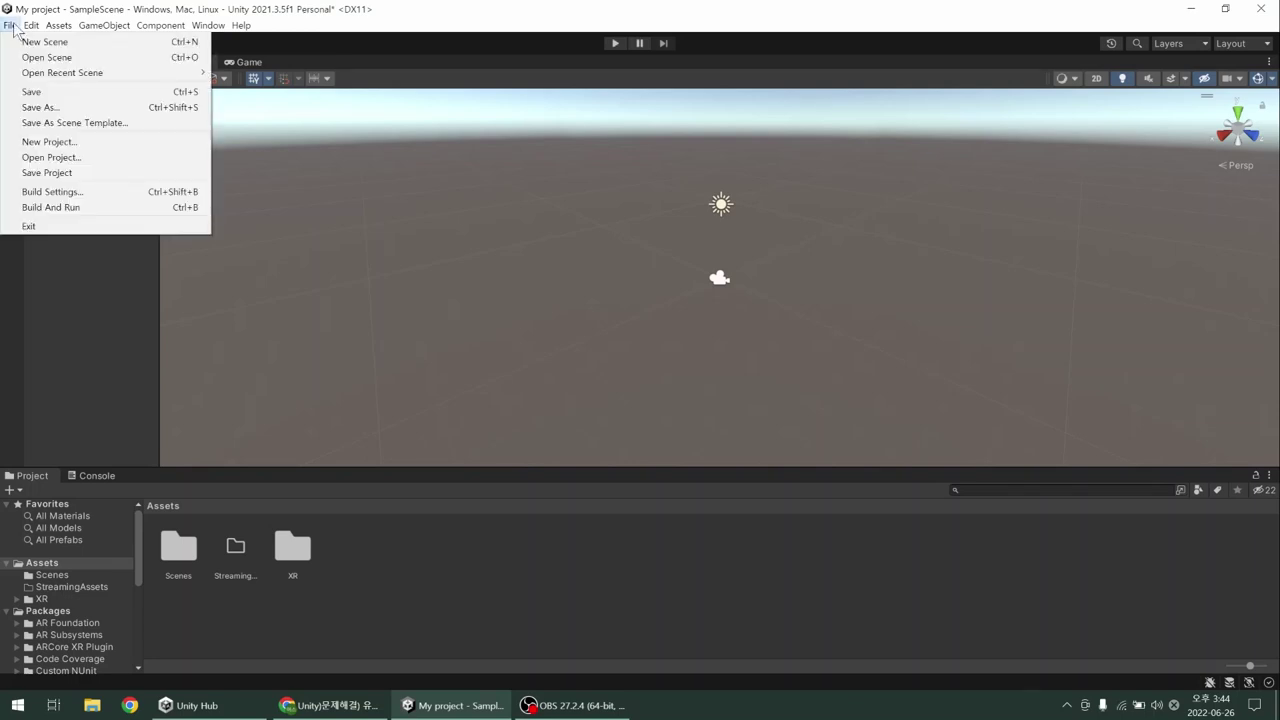
{"action": "left_click", "coordinate": [100, 196]}
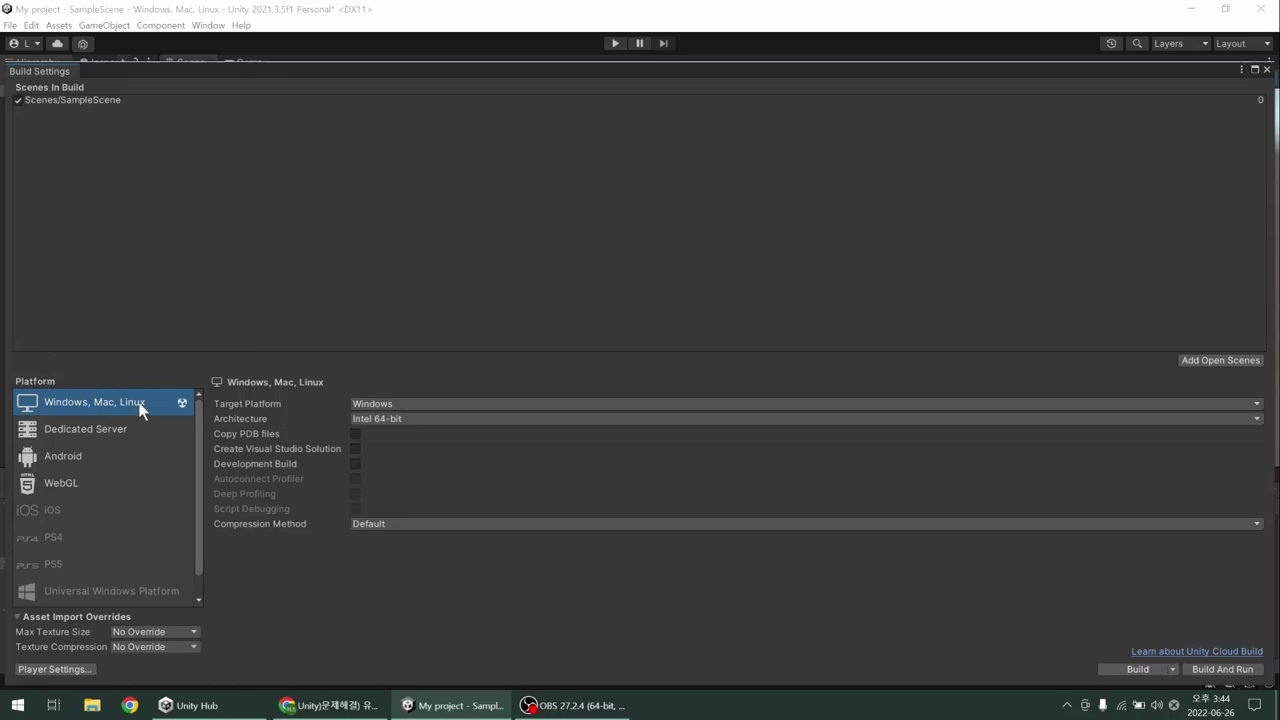
{"action": "left_click", "coordinate": [97, 460]}
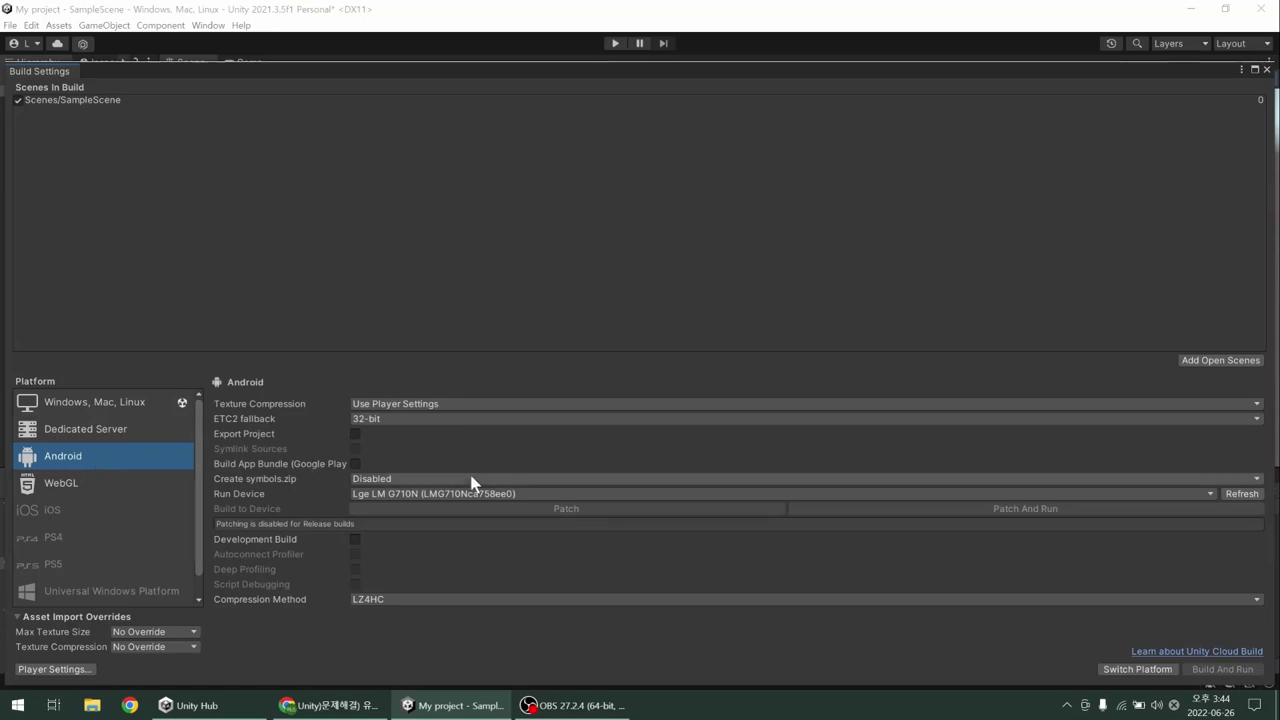
{"action": "left_click", "coordinate": [1140, 669]}
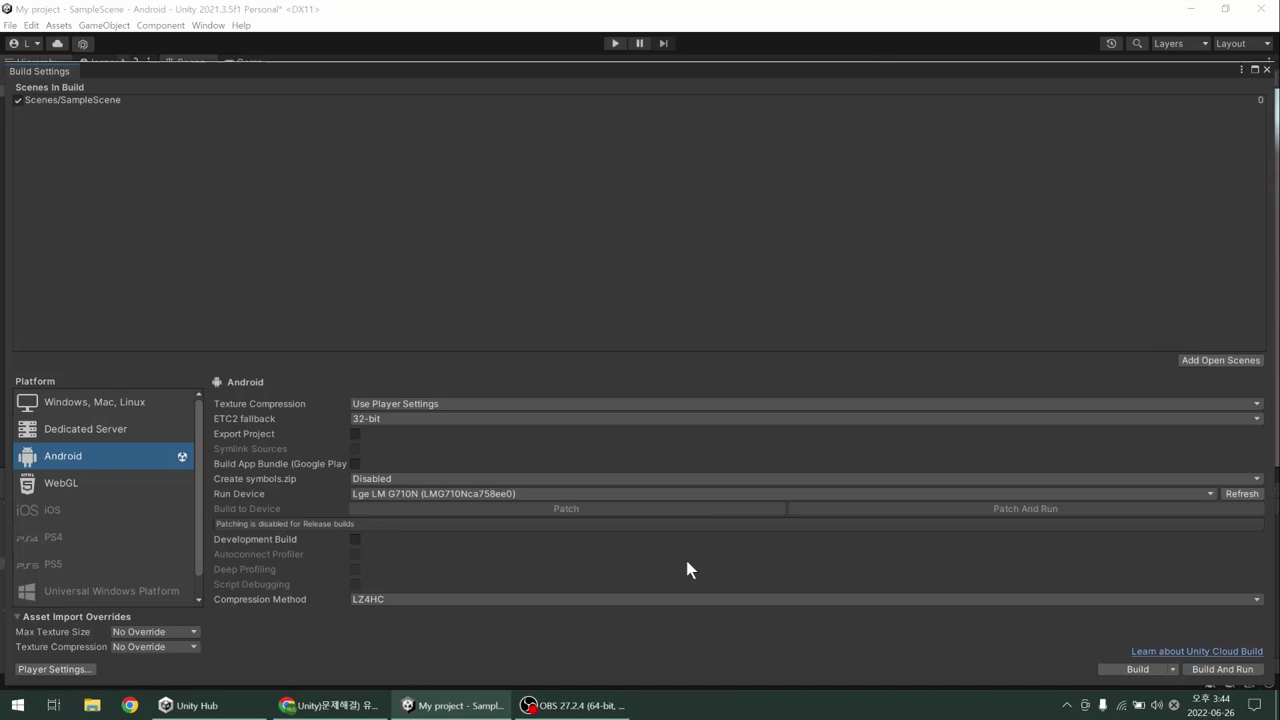
Open the Player settings and set the product name to ARTEST
{"action": "left_click", "coordinate": [58, 669]}
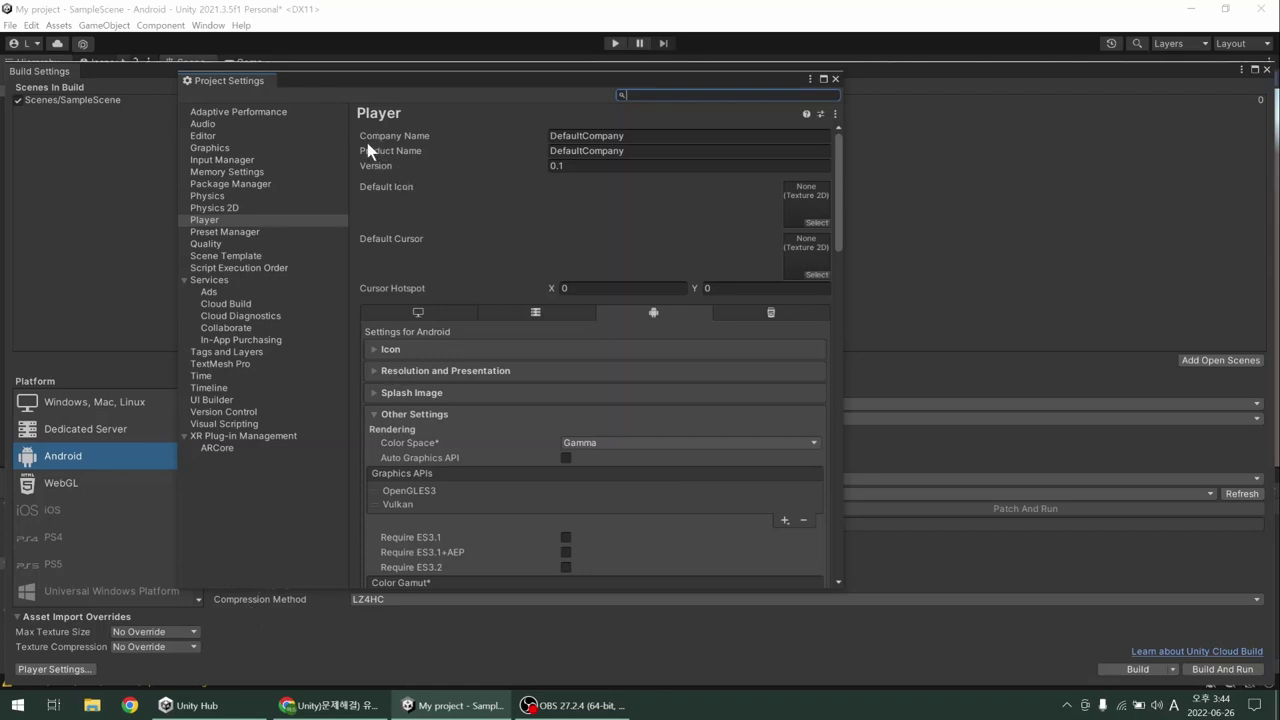
{"action": "left_click", "coordinate": [654, 149]}
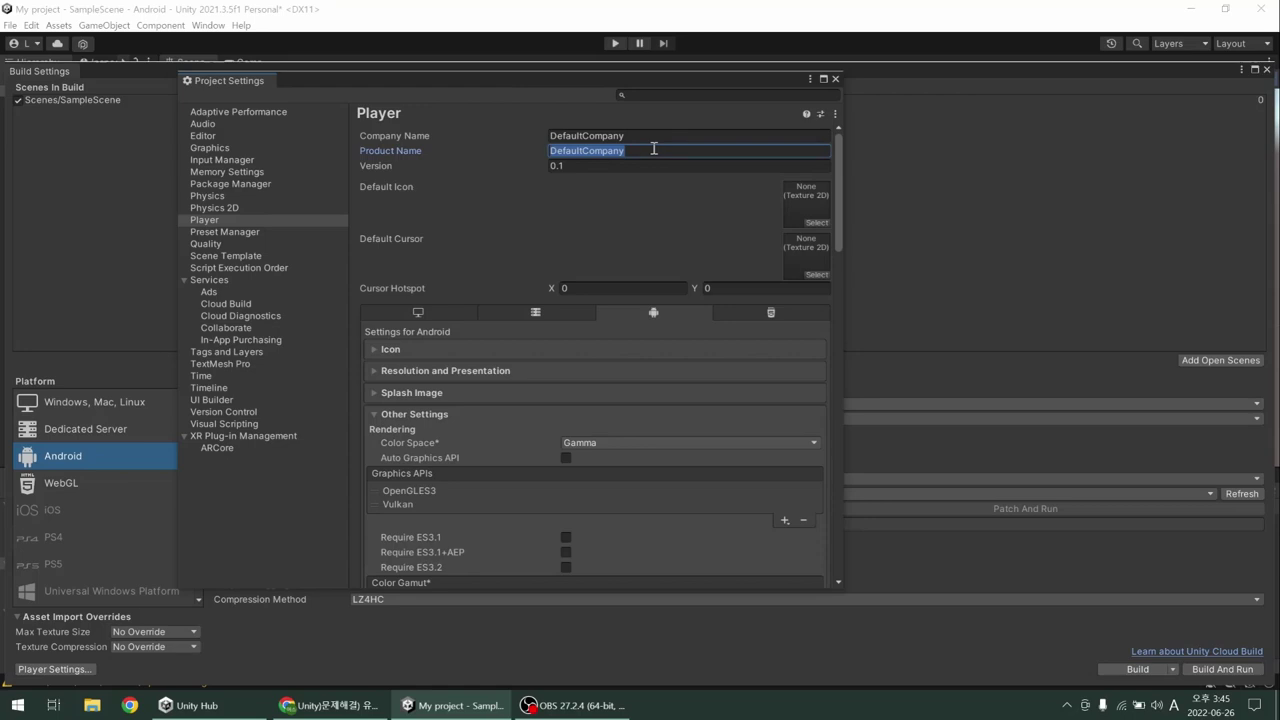
{"action": "type", "text": "AR"}
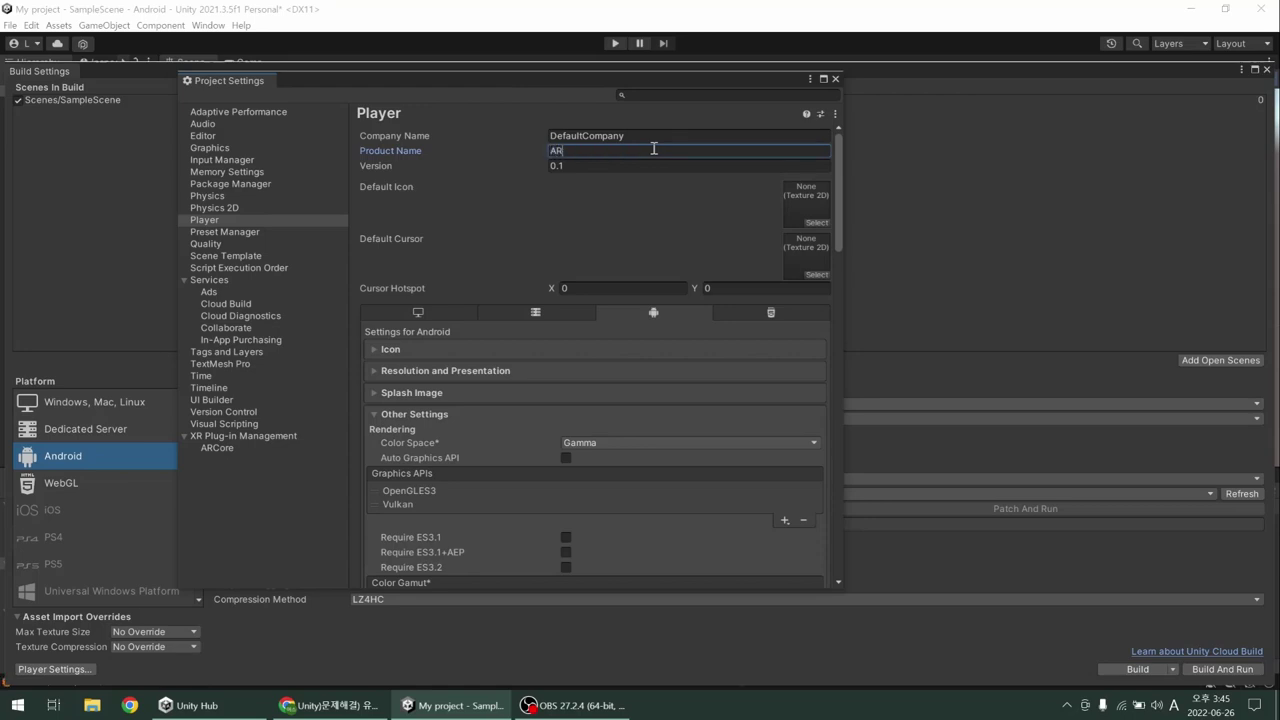
{"action": "type", "text": "TEST"}
In the Android Player settings, keep Auto Graphics API off and remove Vulkan from the graphics APIs
{"action": "left_click", "coordinate": [441, 312]}
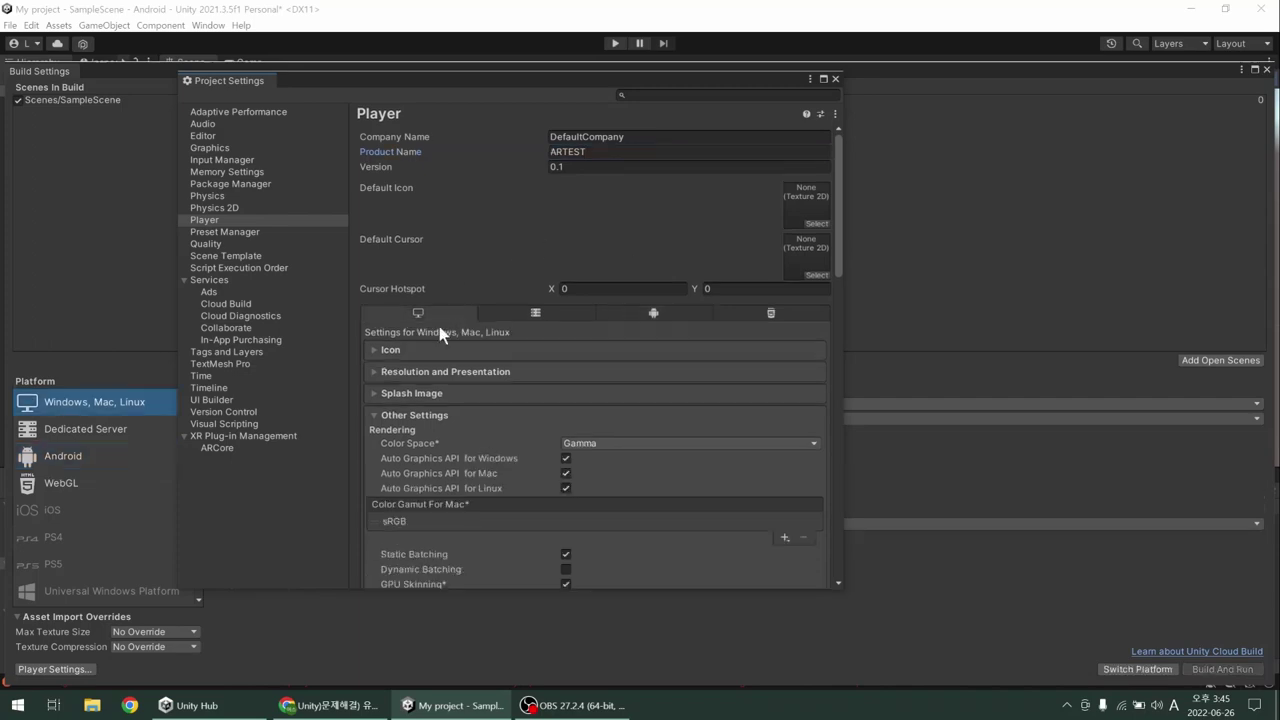
{"action": "left_click", "coordinate": [540, 316]}
{"action": "left_click", "coordinate": [640, 313]}
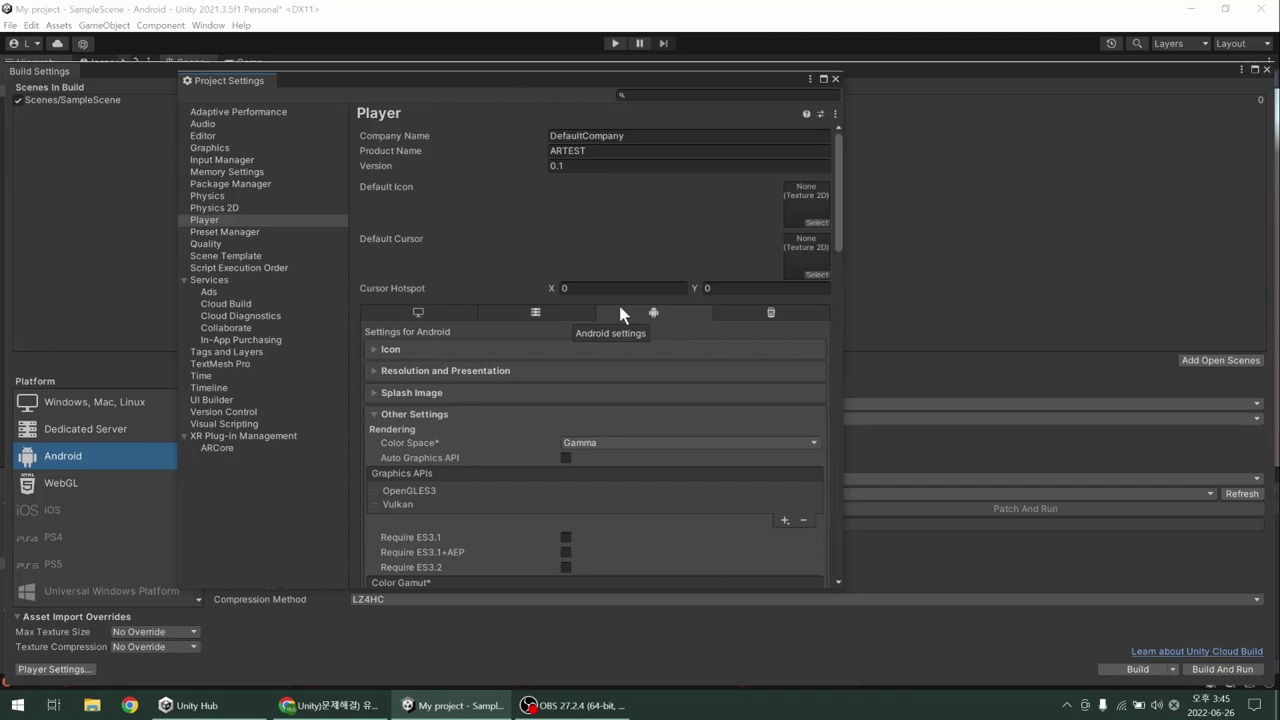
{"action": "scroll", "coordinate": [620, 308], "scroll_direction": "down", "scroll_amount": 1}
{"action": "scroll", "coordinate": [620, 313], "scroll_direction": "down", "scroll_amount": 1}
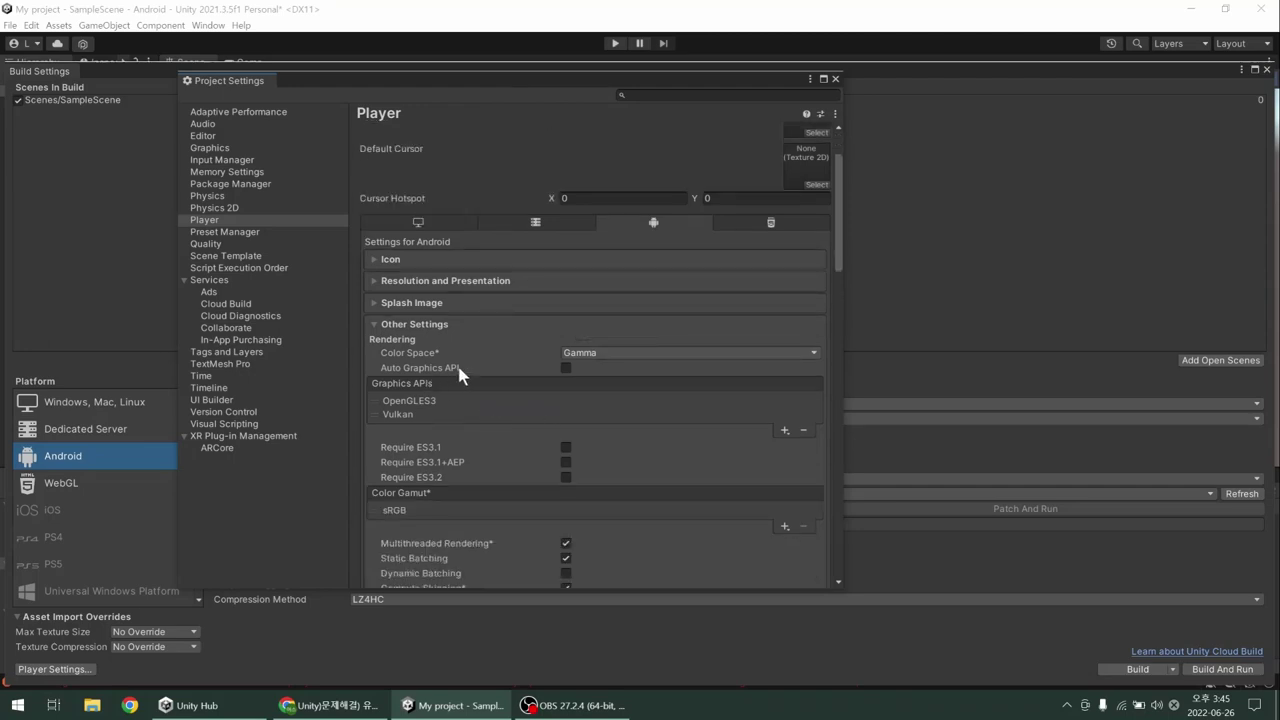
{"action": "left_click", "coordinate": [565, 367]}
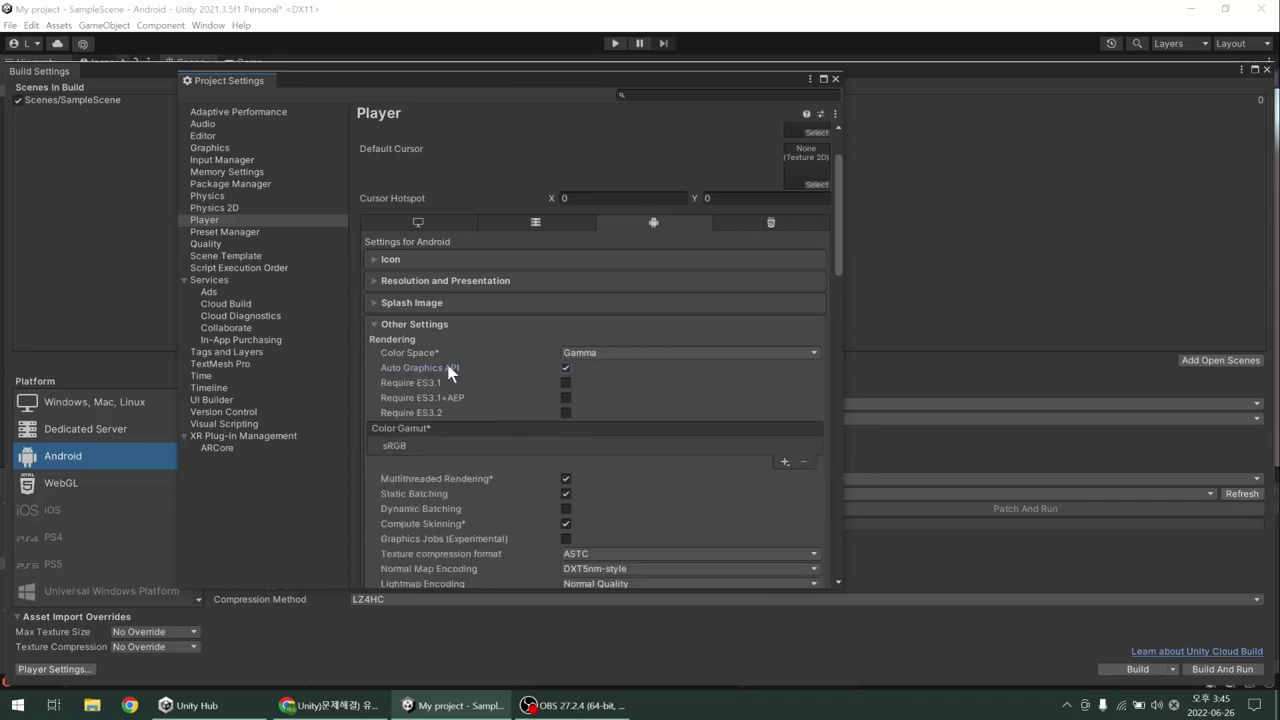
{"action": "left_click", "coordinate": [565, 368]}
{"action": "left_click", "coordinate": [412, 414]}
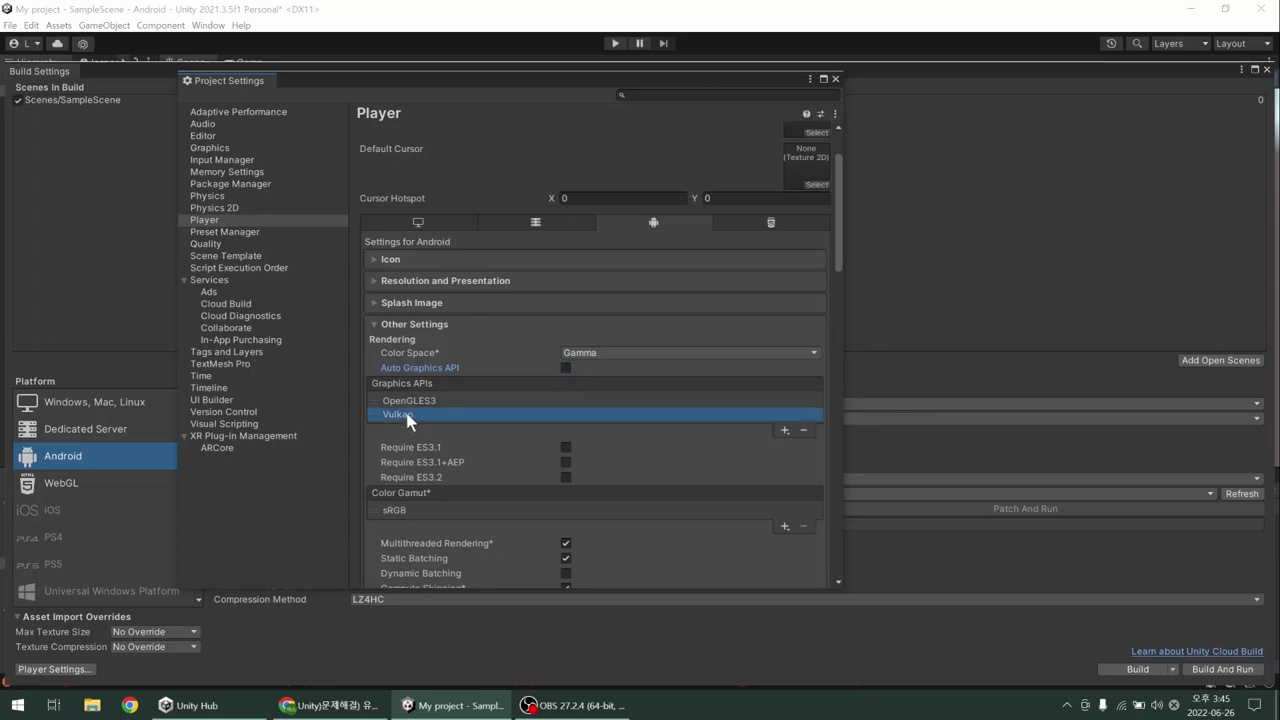
{"action": "left_click", "coordinate": [804, 431]}
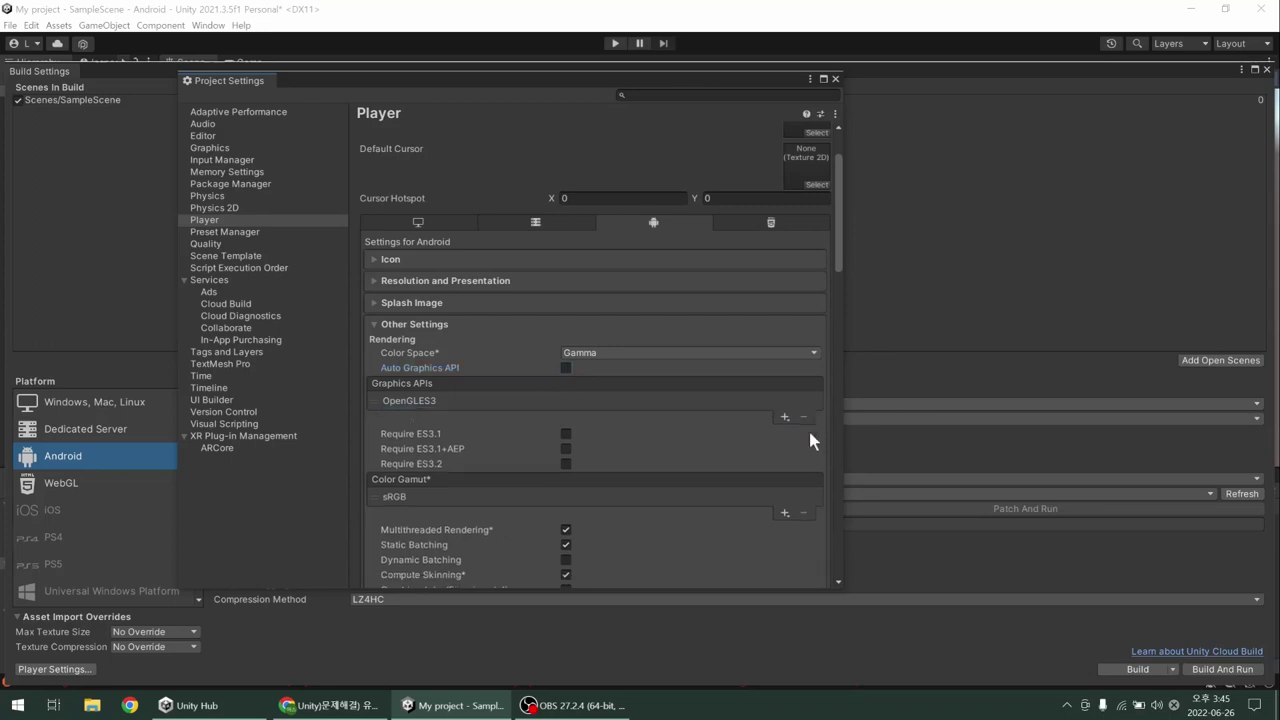
Disable Multithreaded Rendering and set the minimum API level to Android 7.0 'Nougat' (API level 24)
{"action": "scroll", "coordinate": [517, 401], "scroll_direction": "down", "scroll_amount": 3}
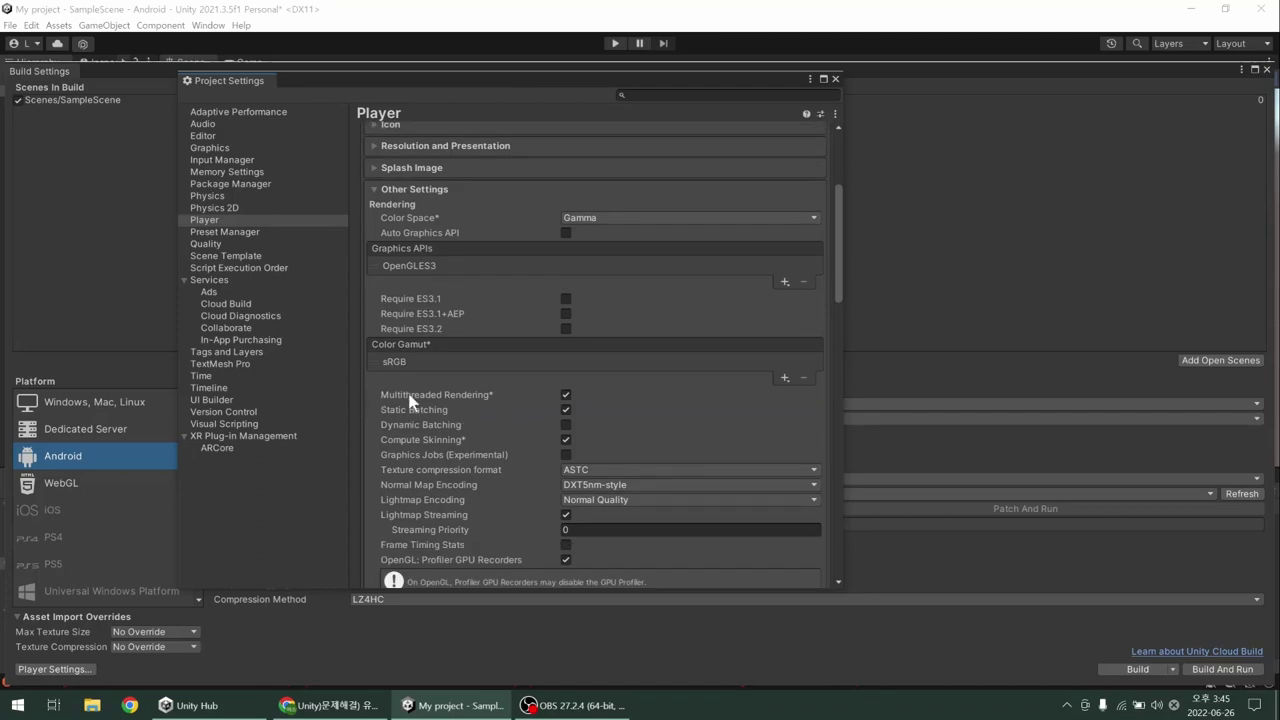
{"action": "left_click", "coordinate": [564, 393]}
{"action": "scroll", "coordinate": [692, 398], "scroll_direction": "down", "scroll_amount": 8}
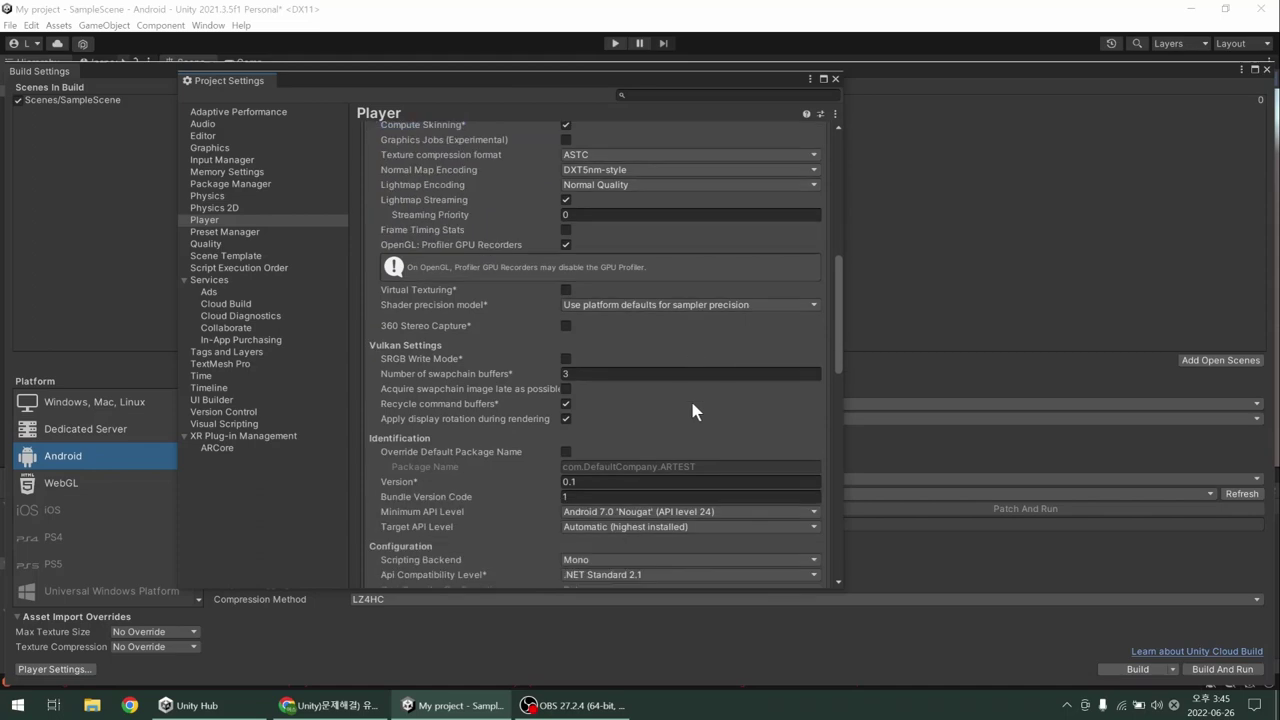
{"action": "scroll", "coordinate": [693, 410], "scroll_direction": "down", "scroll_amount": 1}
{"action": "left_click", "coordinate": [585, 422]}
{"action": "left_click", "coordinate": [577, 433]}
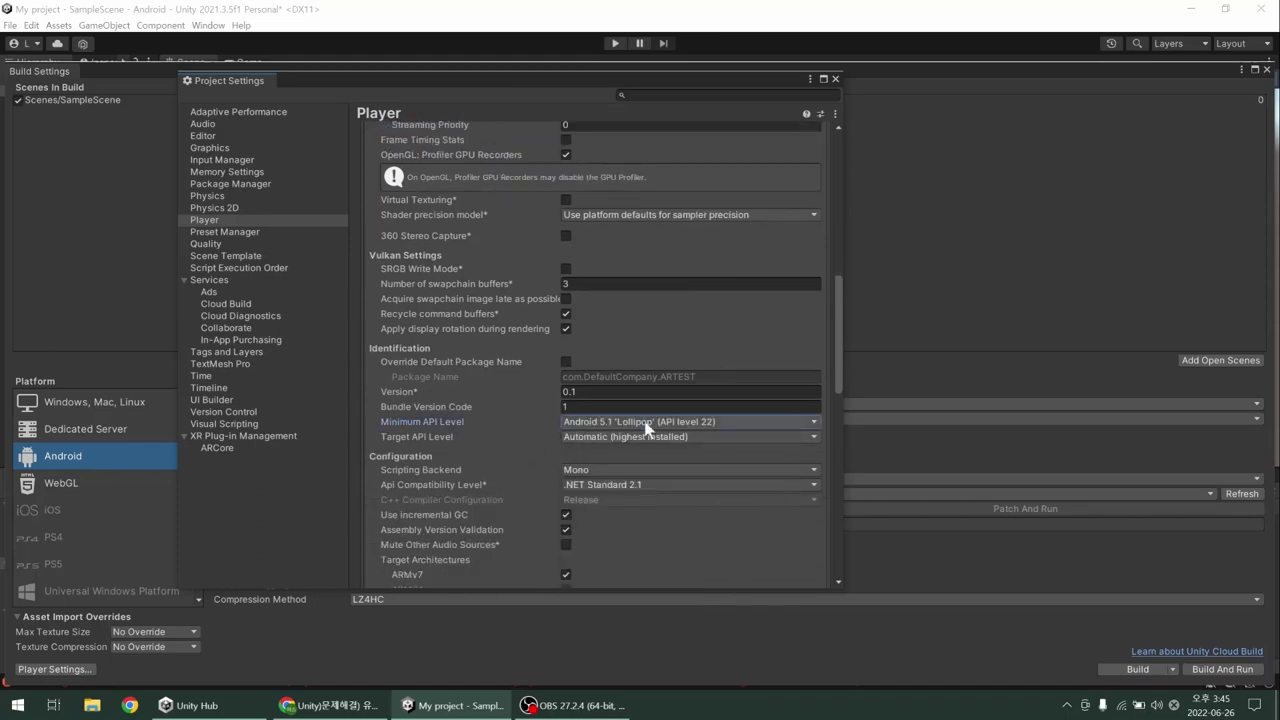
{"action": "left_click", "coordinate": [620, 428]}
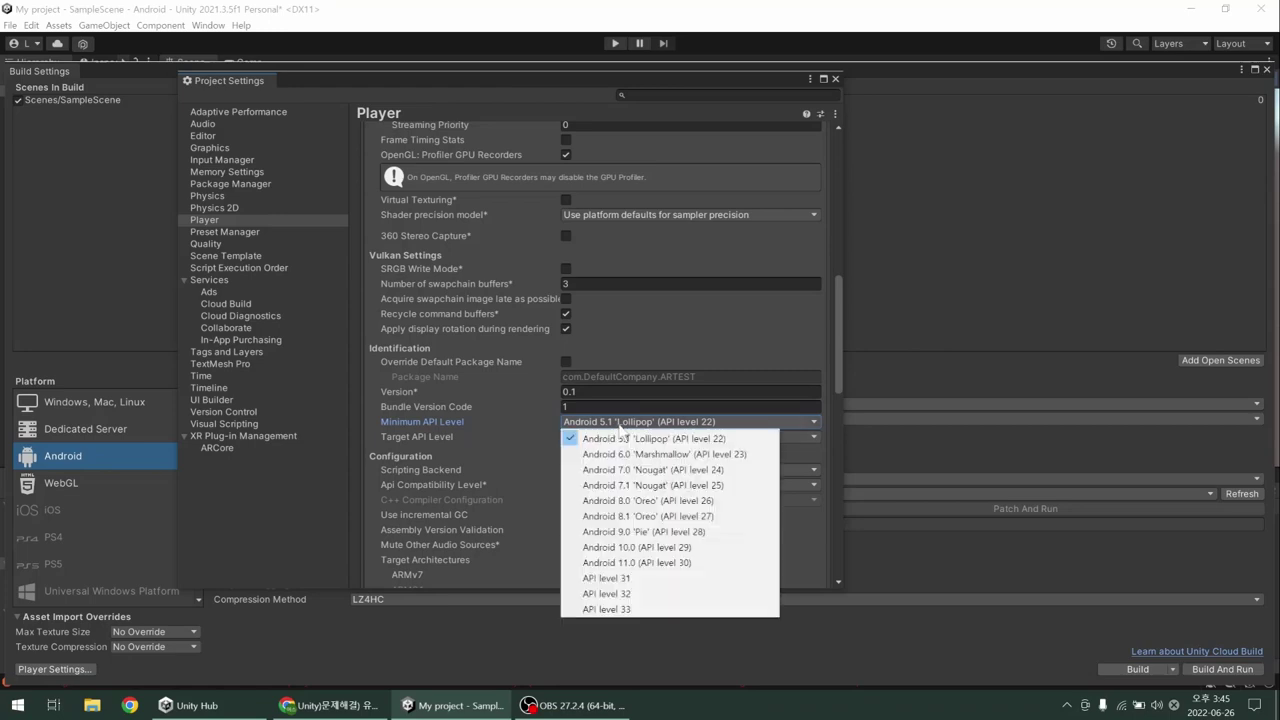
{"action": "left_click", "coordinate": [615, 466]}
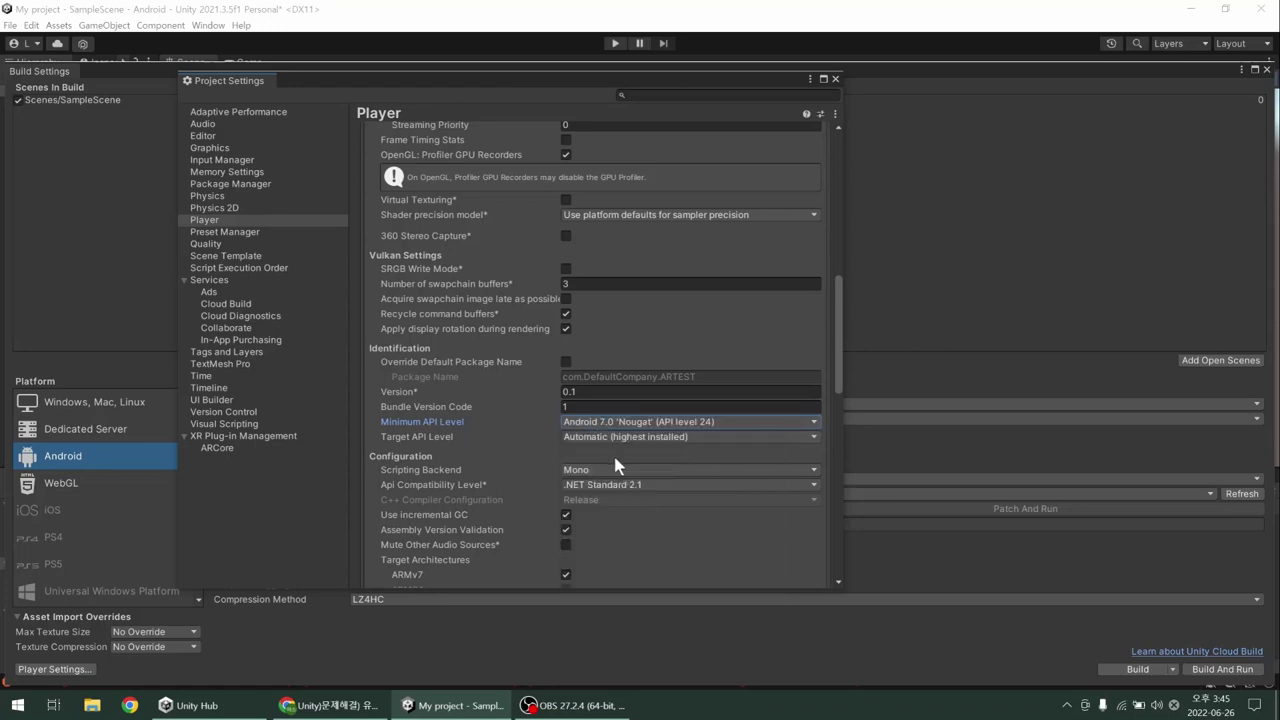
Enable ARCore as the Android plug-in provider in XR Plug-in Management and close the Project Settings and Build Settings windows
{"action": "scroll", "coordinate": [537, 440], "scroll_direction": "down", "scroll_amount": 6}
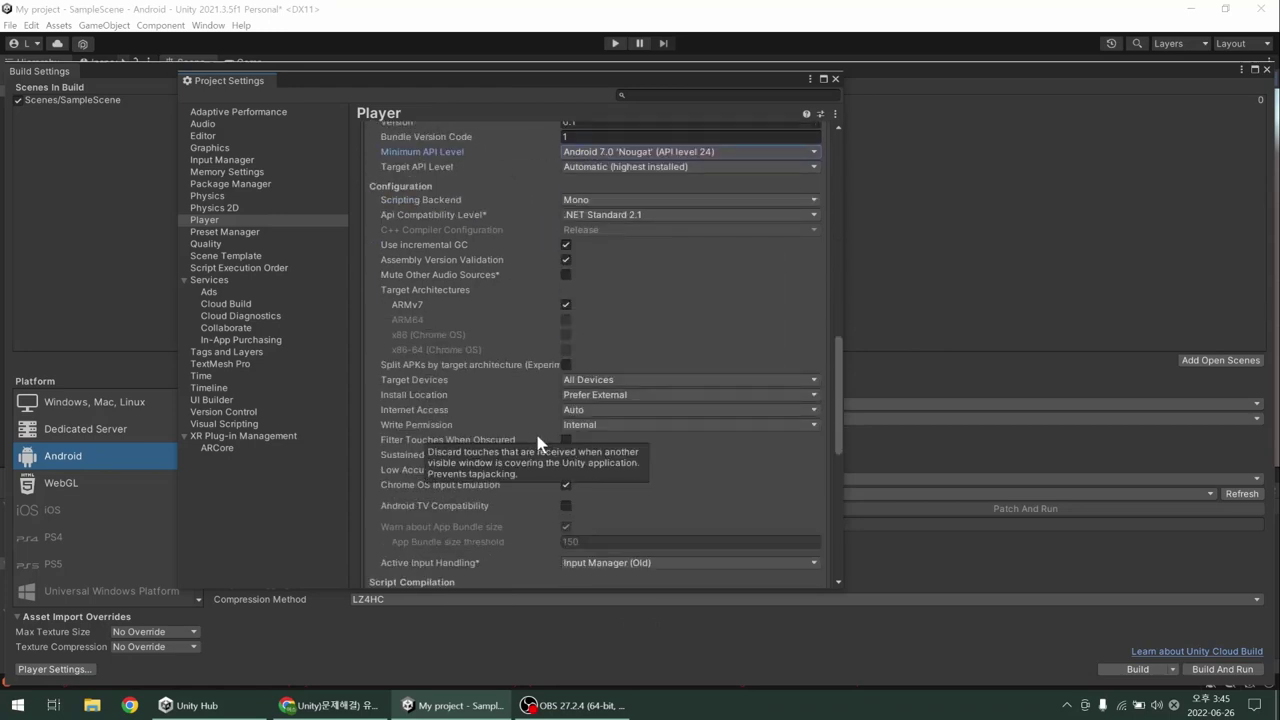
{"action": "scroll", "coordinate": [537, 440], "scroll_direction": "down", "scroll_amount": 12}
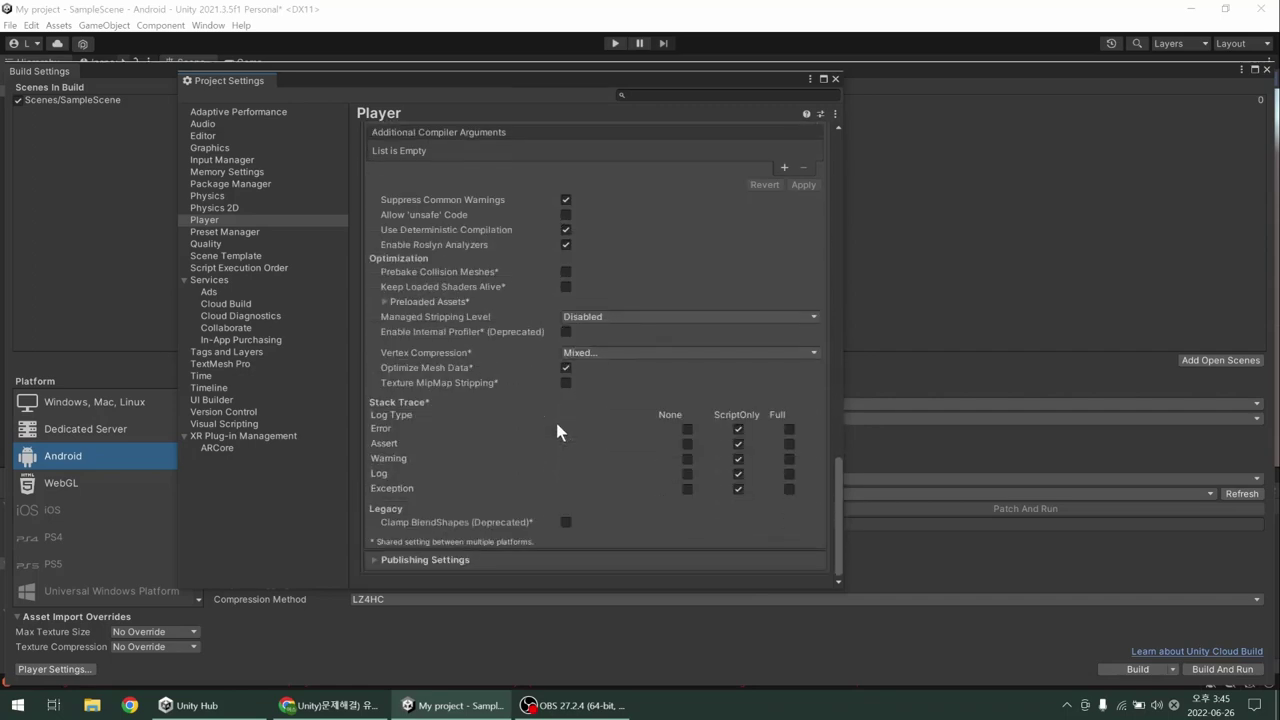
{"action": "left_click", "coordinate": [274, 437]}
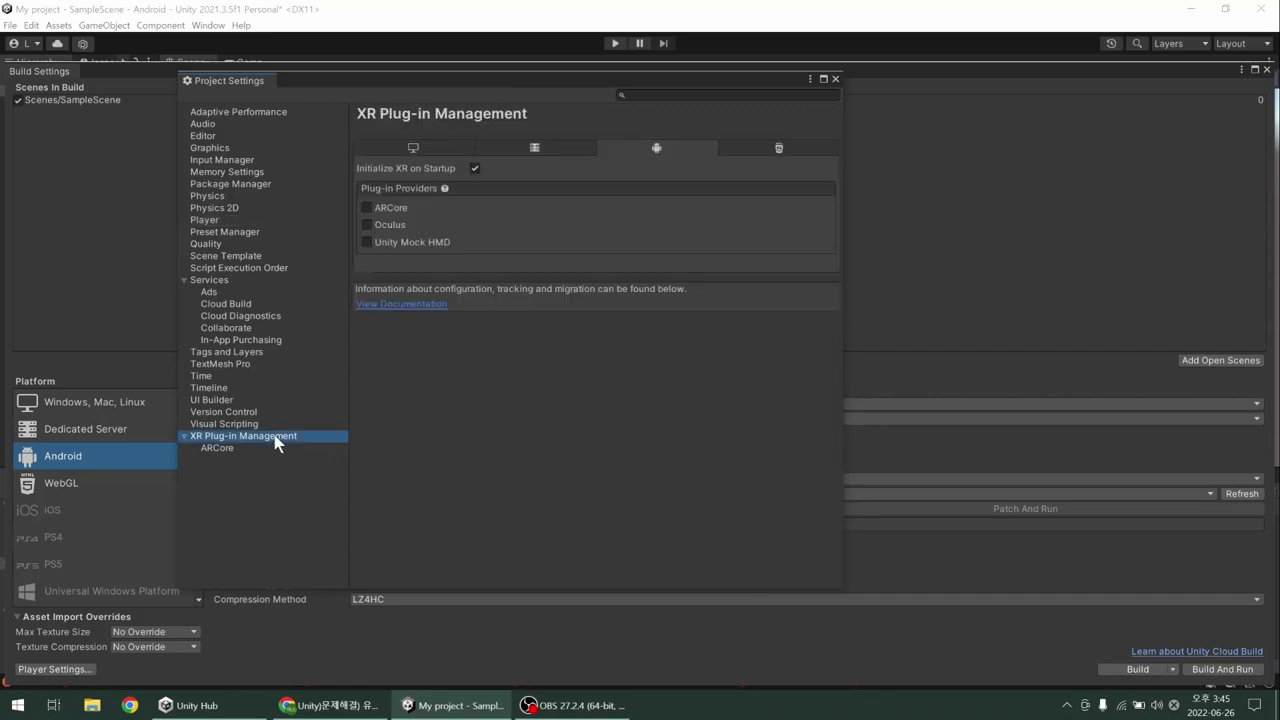
{"action": "left_click", "coordinate": [366, 208]}
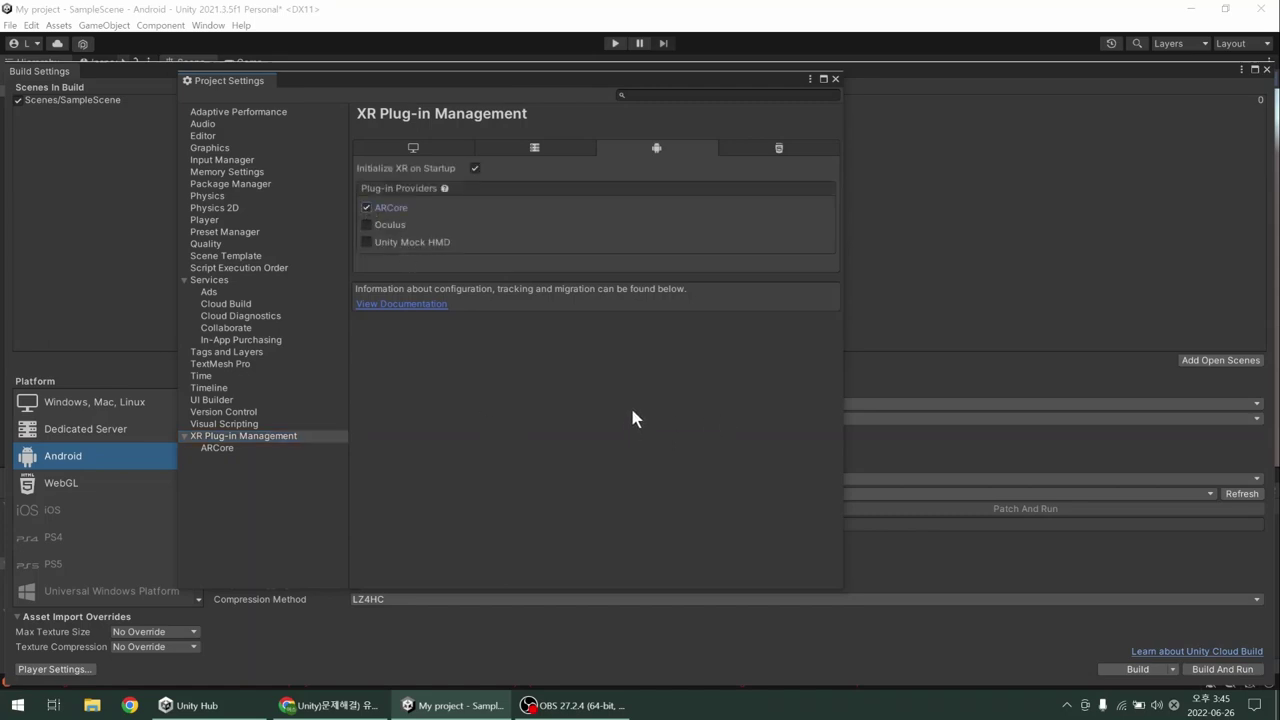
{"action": "left_click", "coordinate": [836, 79]}
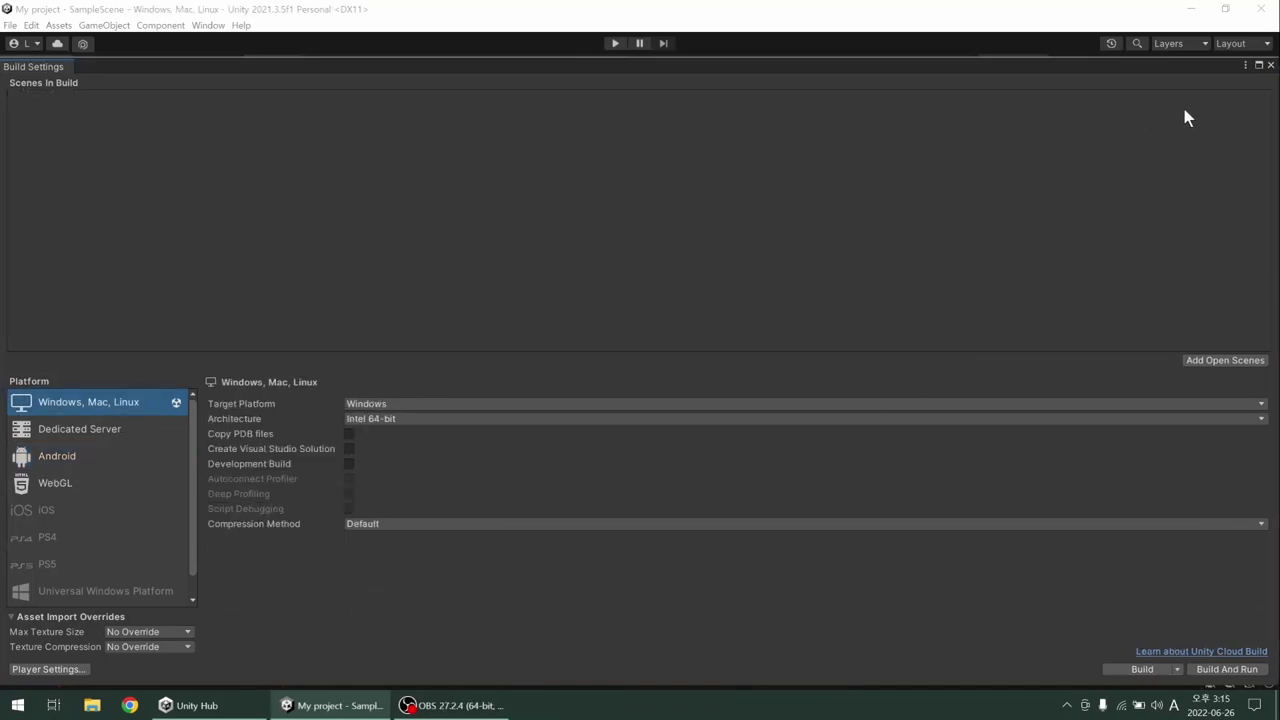
{"action": "left_click", "coordinate": [1271, 65]}
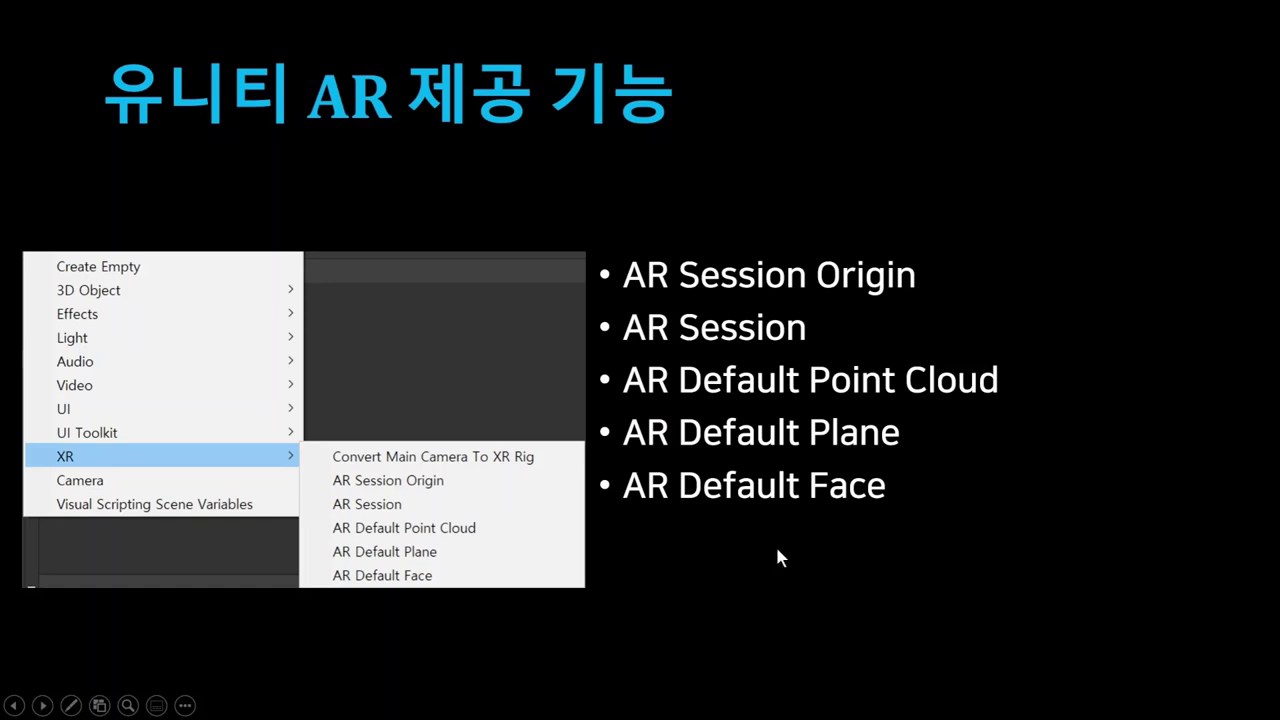
{"action": "left_click", "coordinate": [1052, 318]}
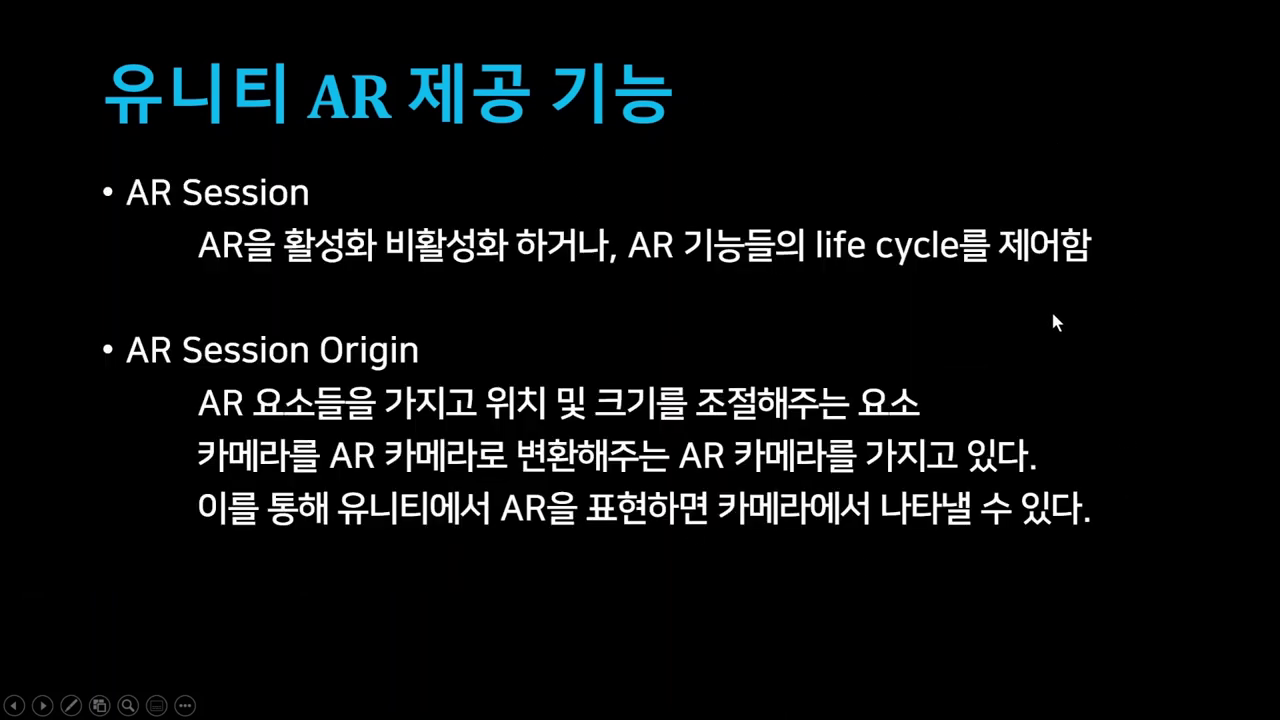
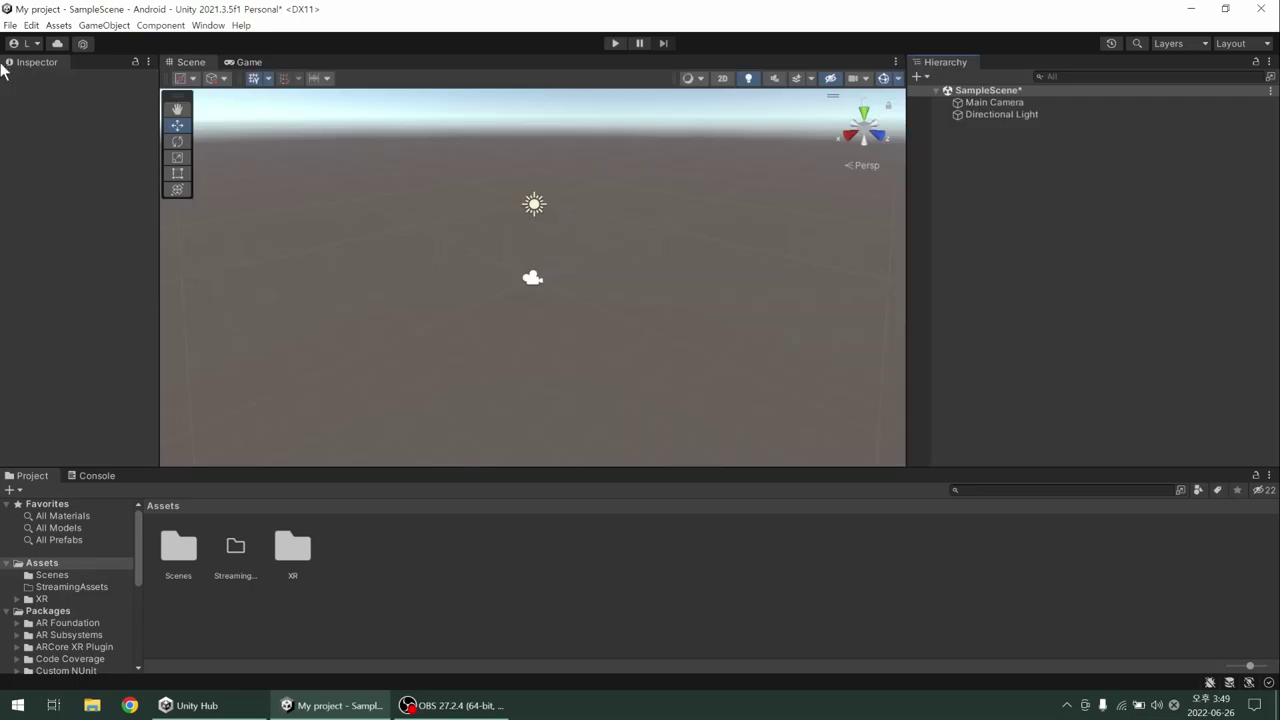
Dock the Inspector alongside the Hierarchy and bring the Hierarchy to the front
{"action": "left_click_drag", "start_coordinate": [22, 62], "coordinate": [987, 63]}
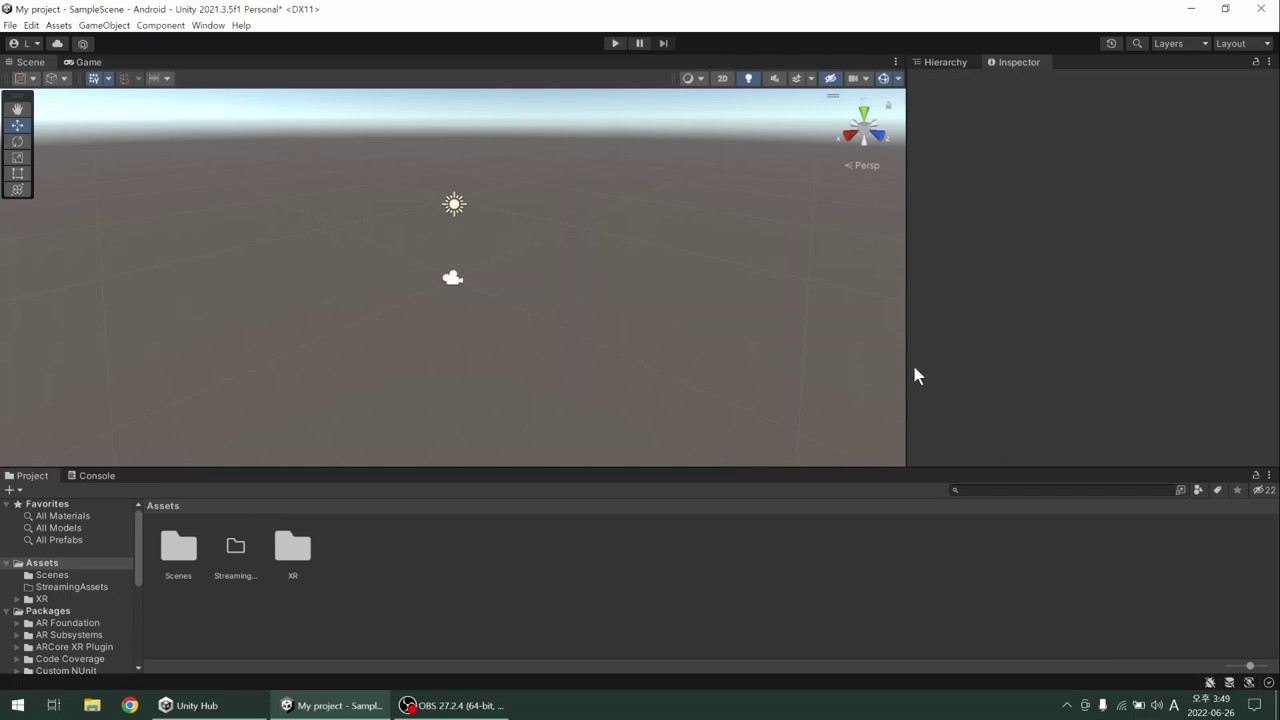
{"action": "left_click", "coordinate": [960, 60]}
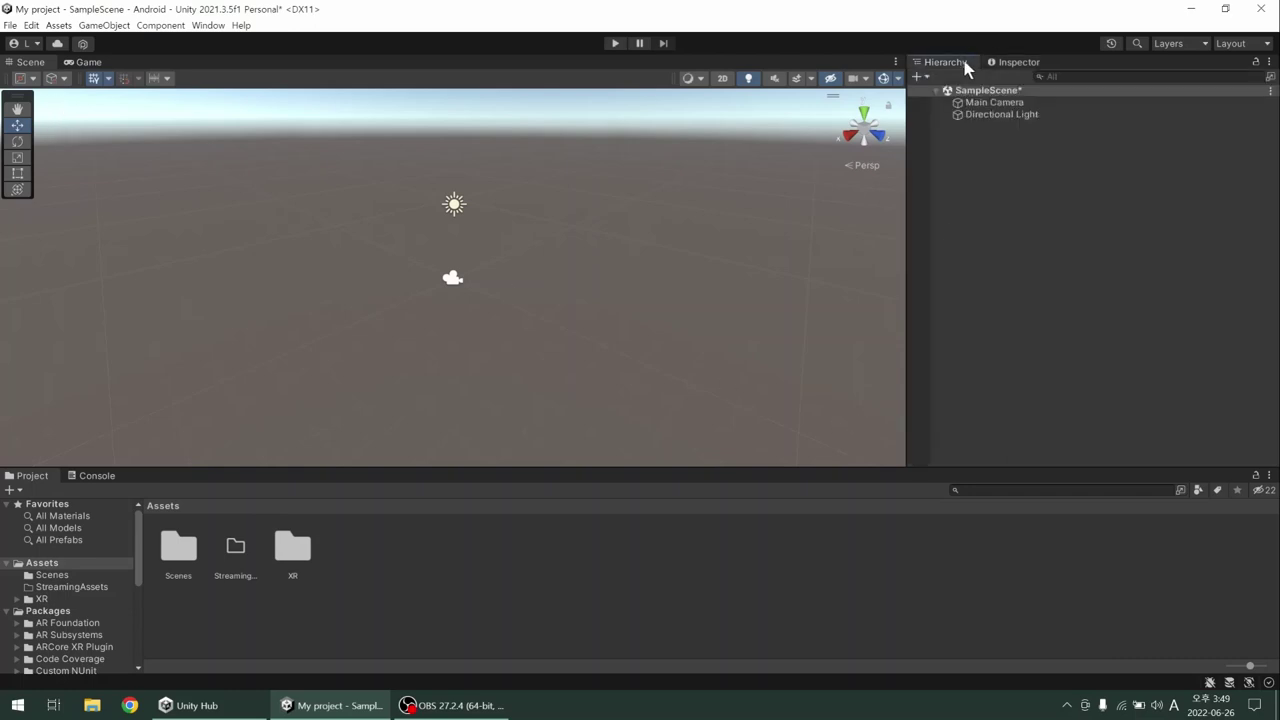
Add an AR Session and an AR Session Origin to the SampleScene, keeping their default names
{"action": "right_click", "coordinate": [1007, 168]}
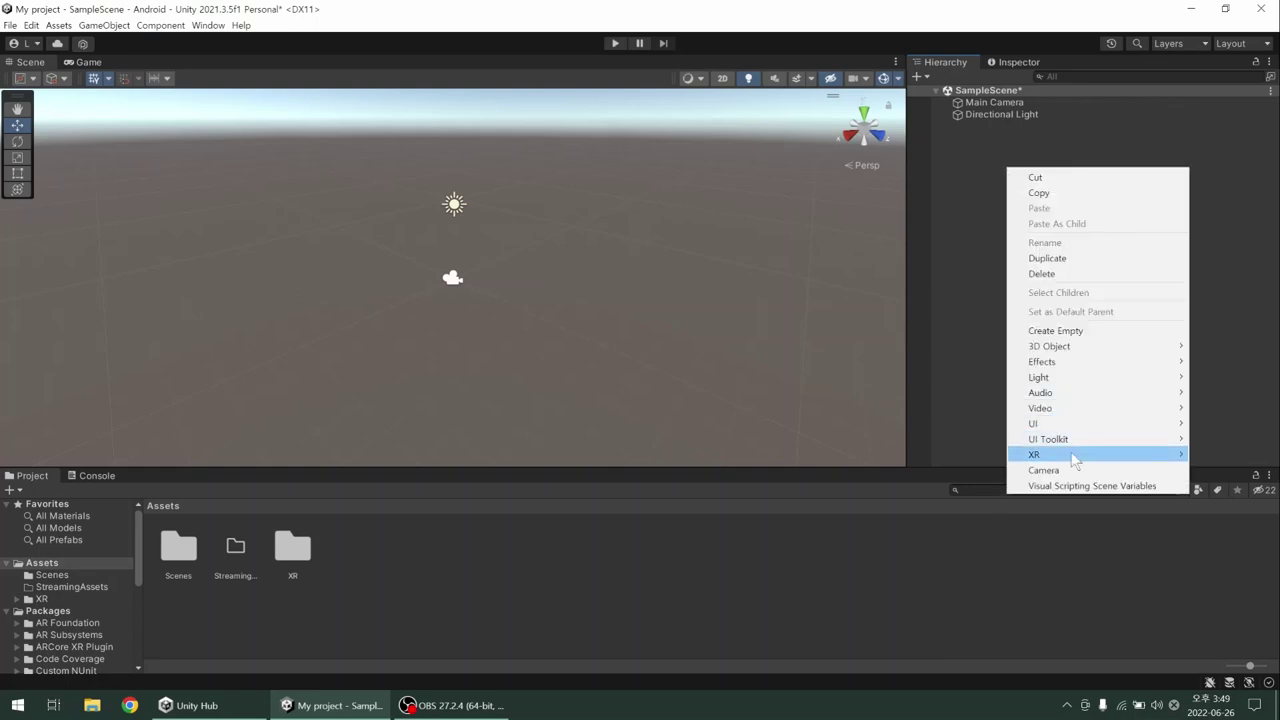
{"action": "mouse_move", "coordinate": [1075, 458]}
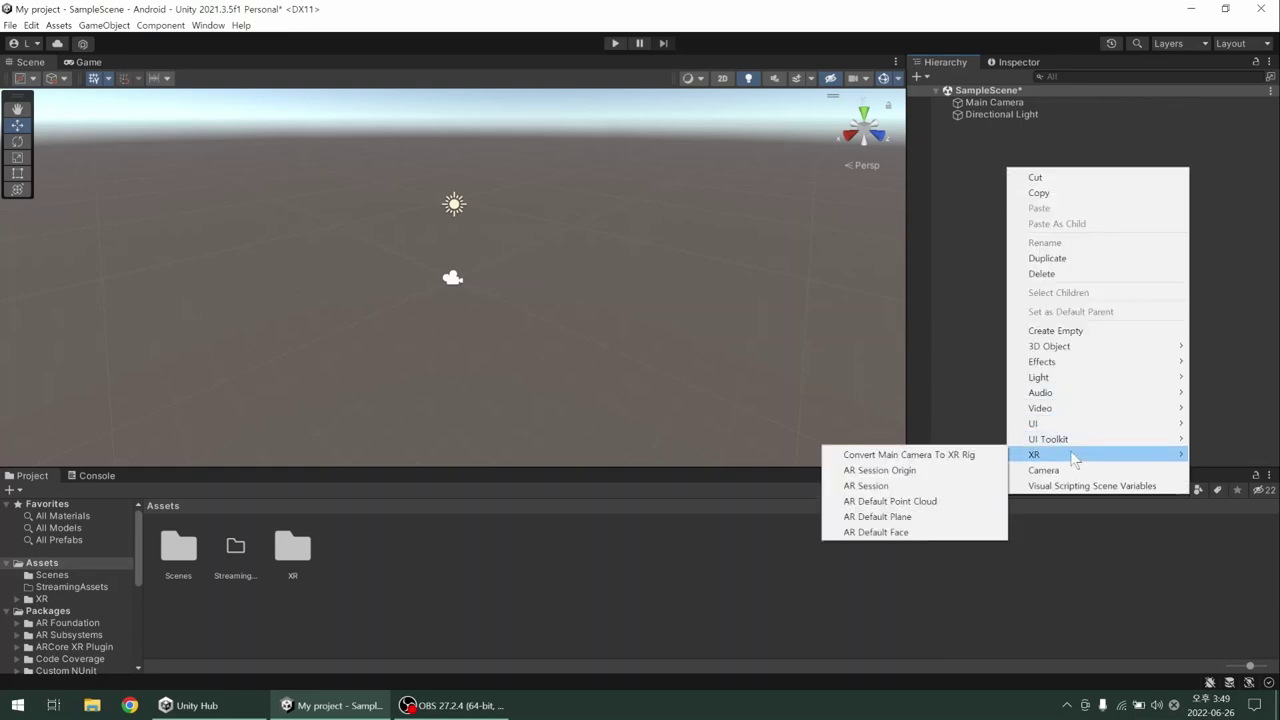
{"action": "left_click", "coordinate": [940, 485]}
{"action": "right_click", "coordinate": [998, 355]}
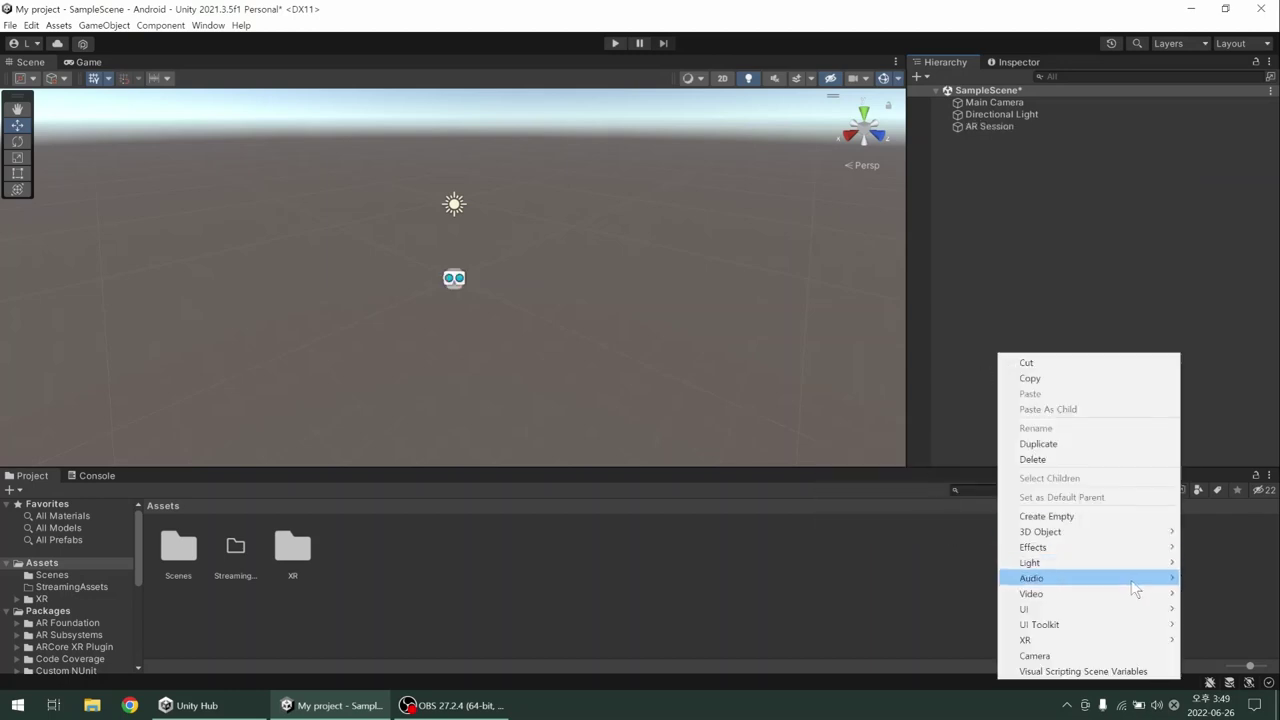
{"action": "mouse_move", "coordinate": [1123, 640]}
{"action": "left_click", "coordinate": [843, 580]}
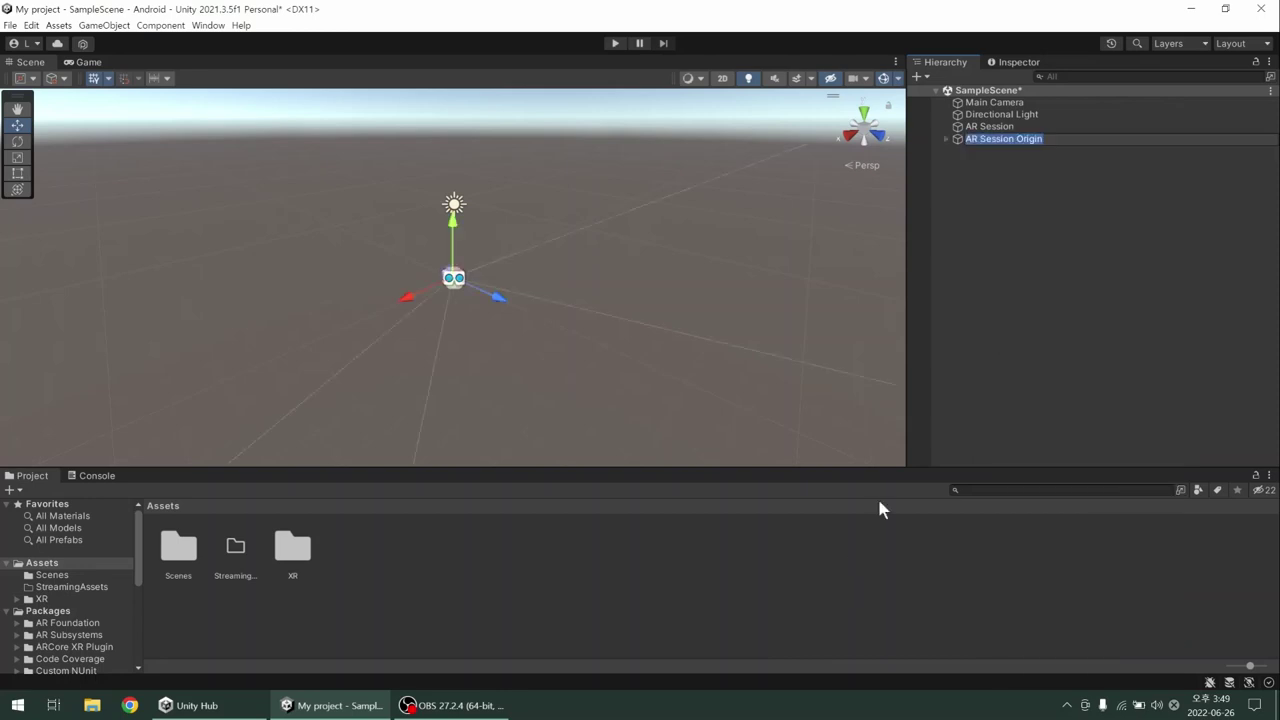
{"action": "left_click", "coordinate": [1057, 282]}
Expand the AR Session Origin to show its AR Camera and delete the Main Camera from the scene
{"action": "left_click", "coordinate": [986, 143]}
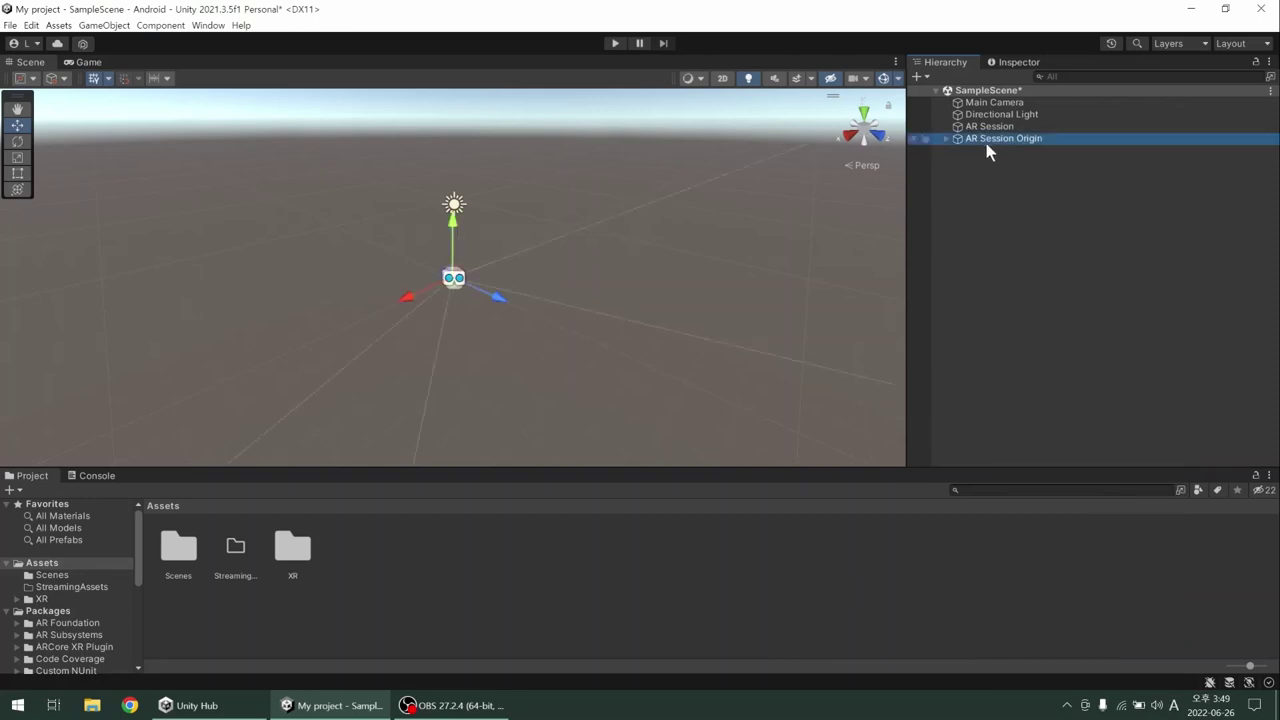
{"action": "left_click", "coordinate": [945, 138]}
{"action": "left_click", "coordinate": [986, 152]}
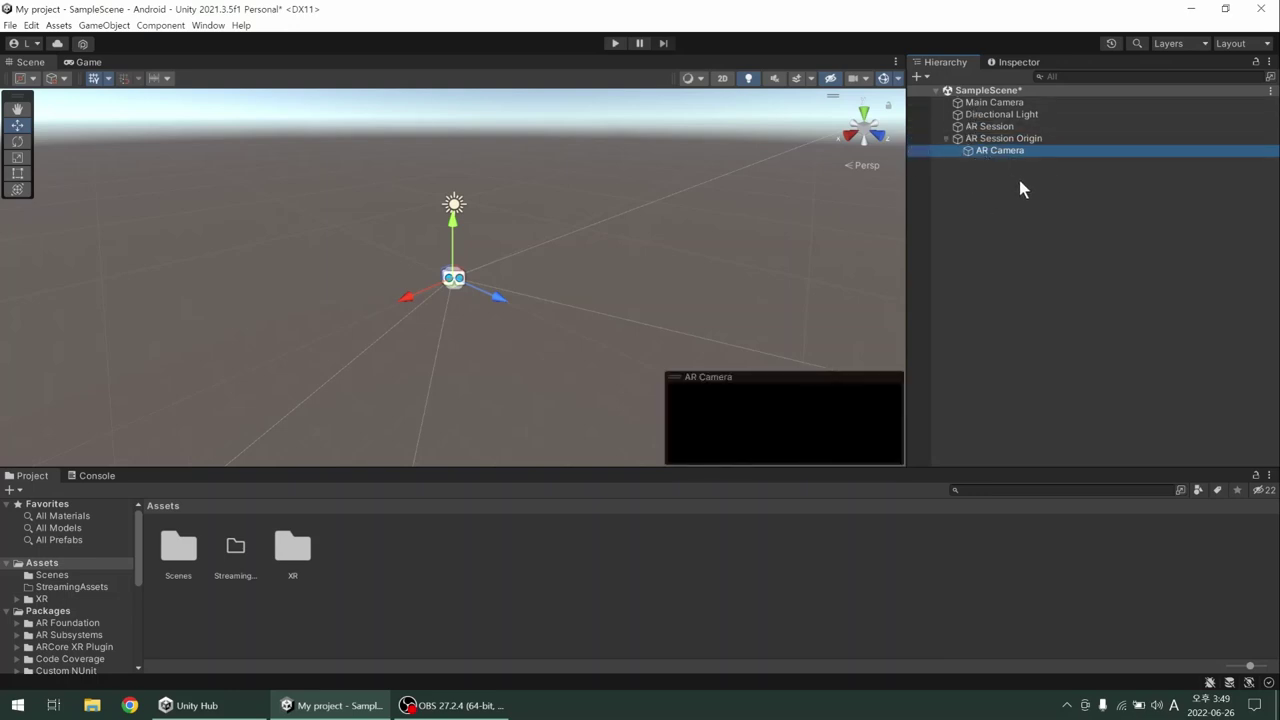
{"action": "left_click", "coordinate": [1008, 103]}
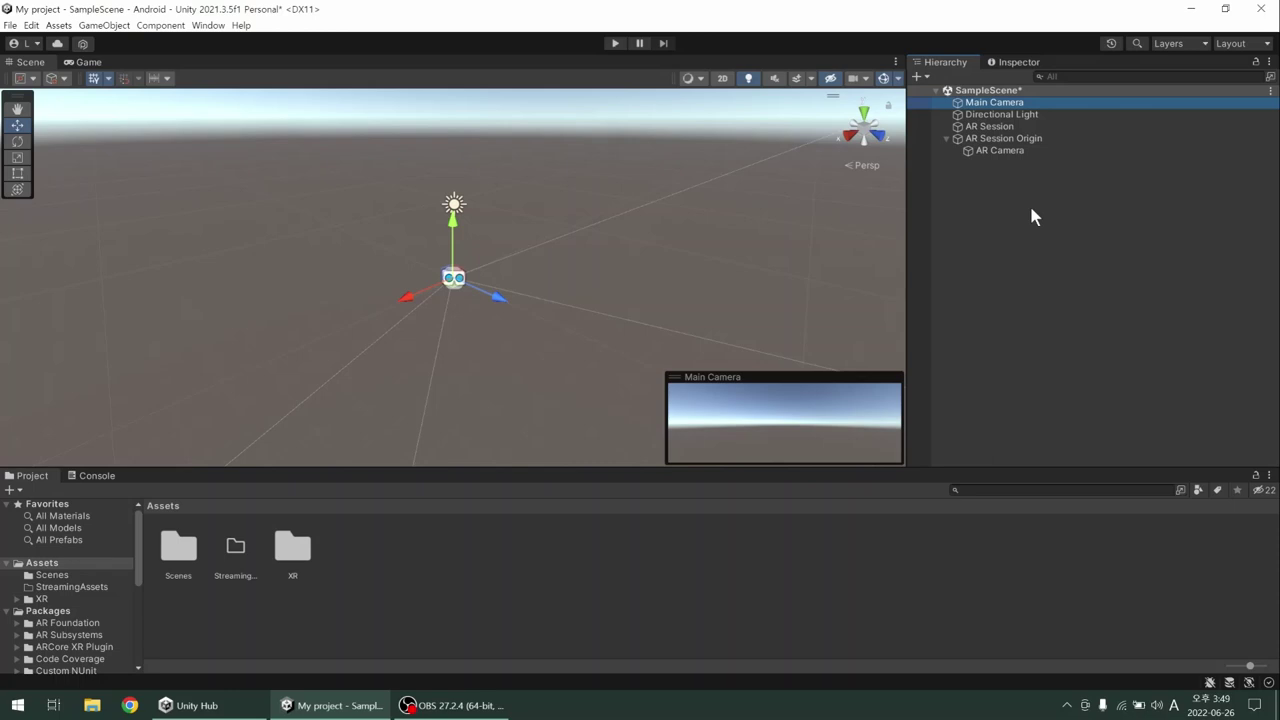
{"action": "key", "text": "Delete"}
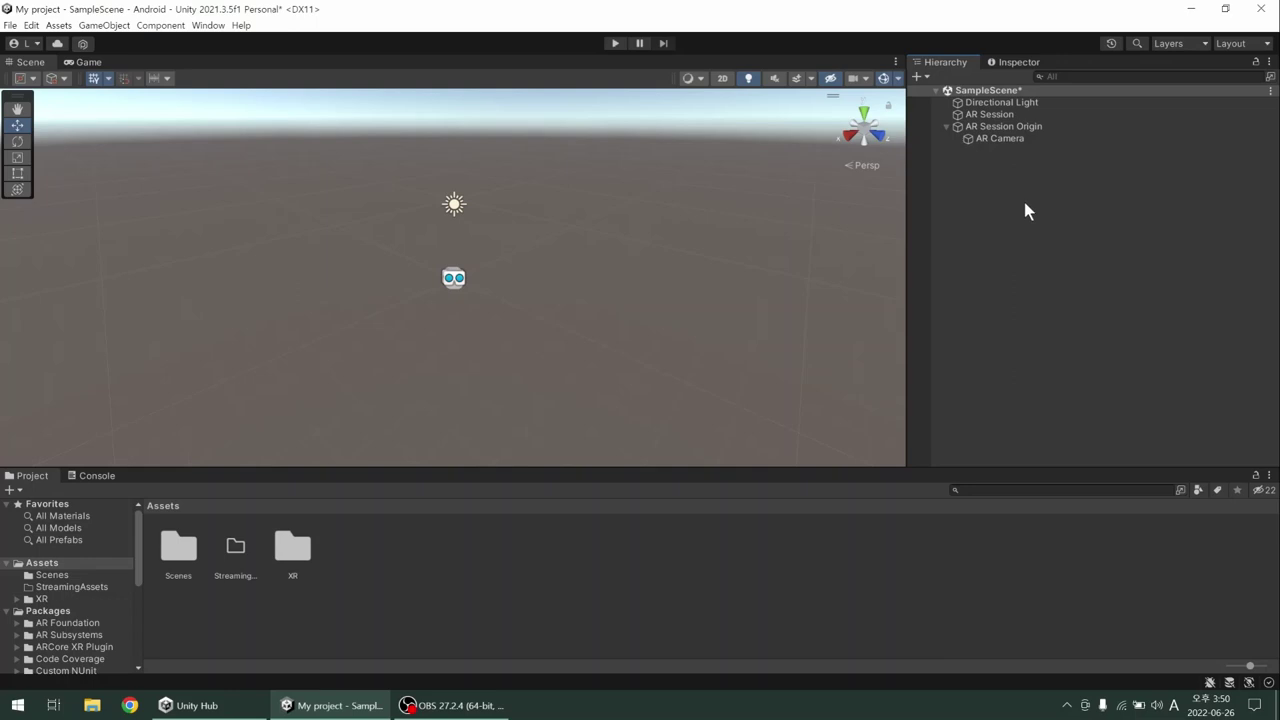
Add an AR Default Point Cloud to the scene and select it
{"action": "right_click", "coordinate": [1025, 204]}
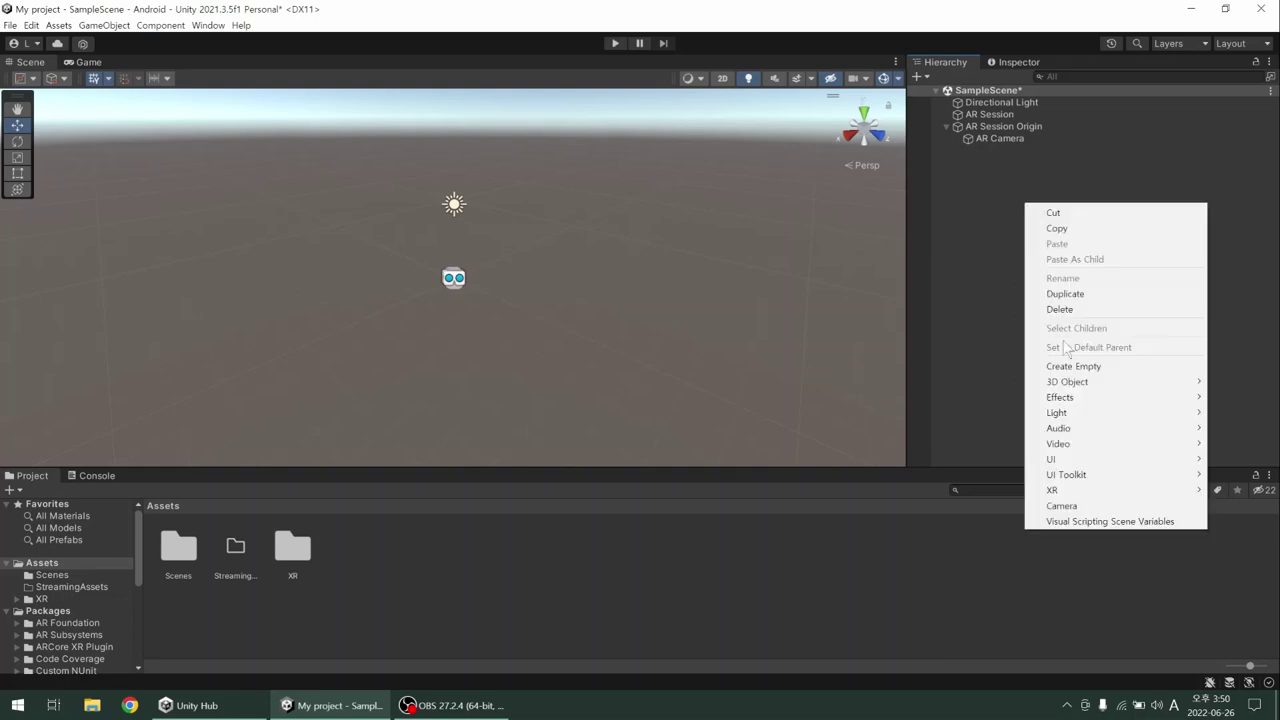
{"action": "mouse_move", "coordinate": [1072, 490]}
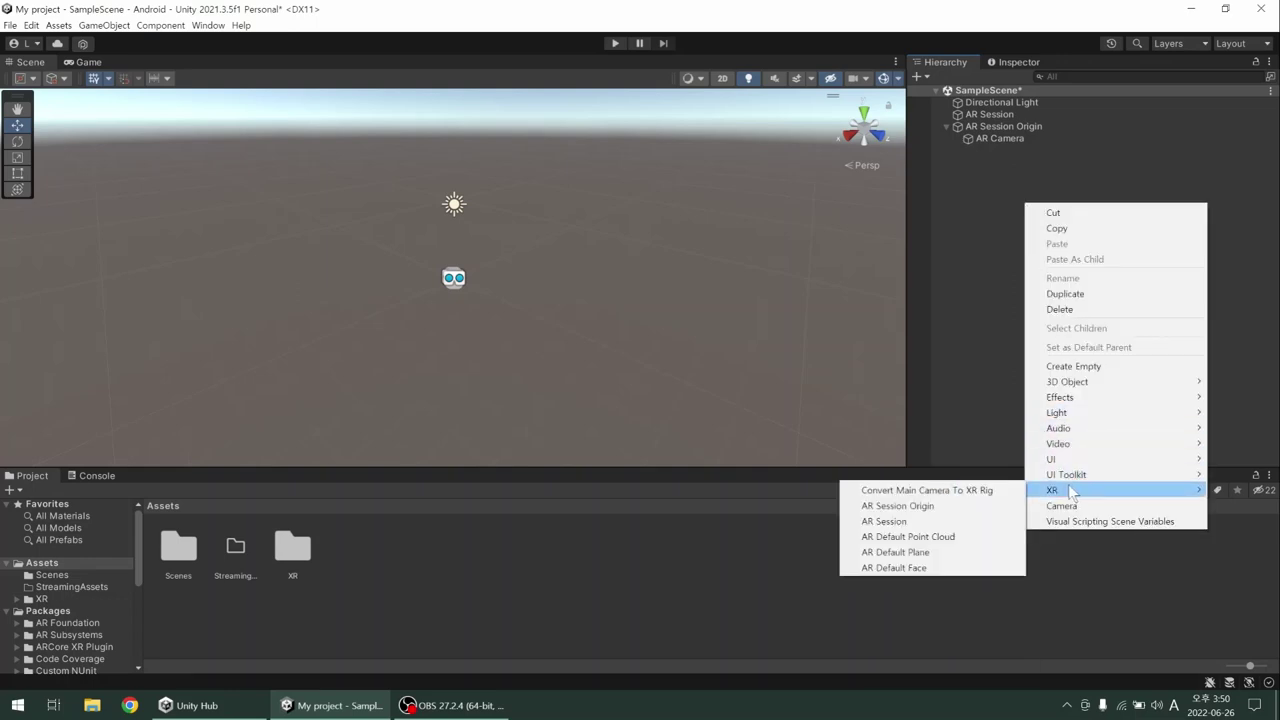
{"action": "left_click", "coordinate": [928, 542]}
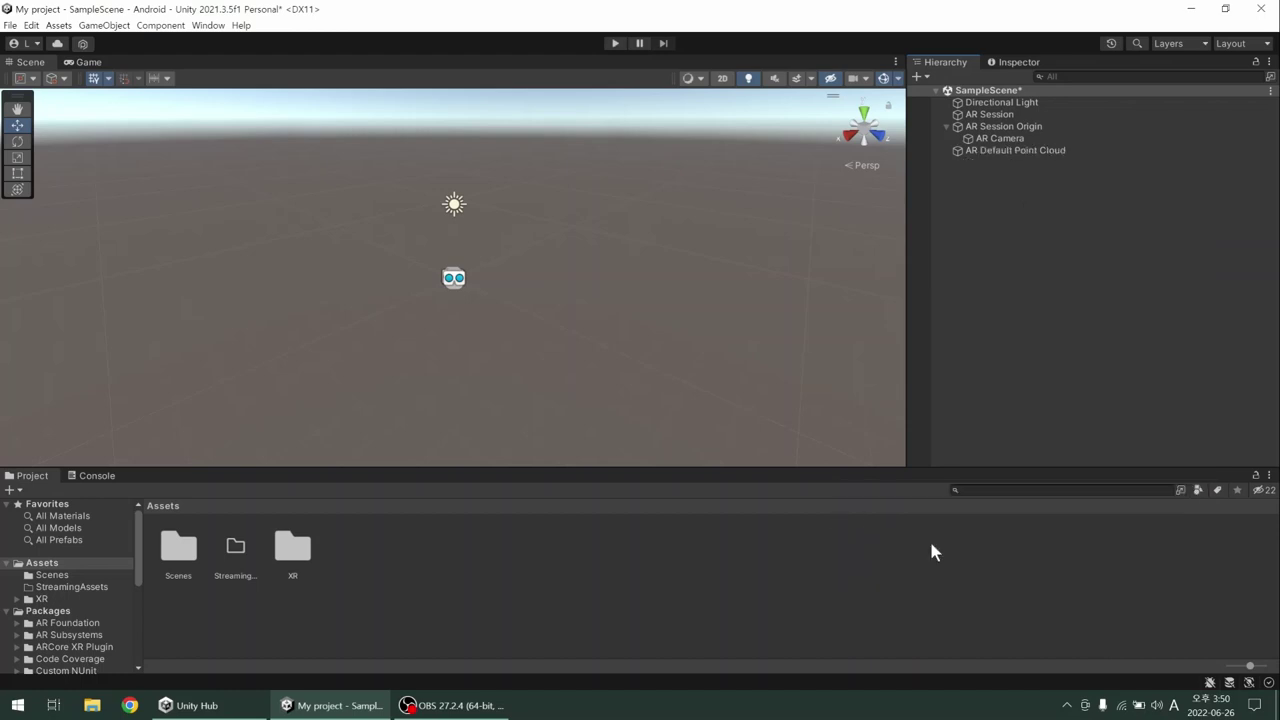
{"action": "left_click", "coordinate": [1017, 151]}
{"action": "left_click", "coordinate": [1003, 202]}
{"action": "left_click", "coordinate": [985, 152]}
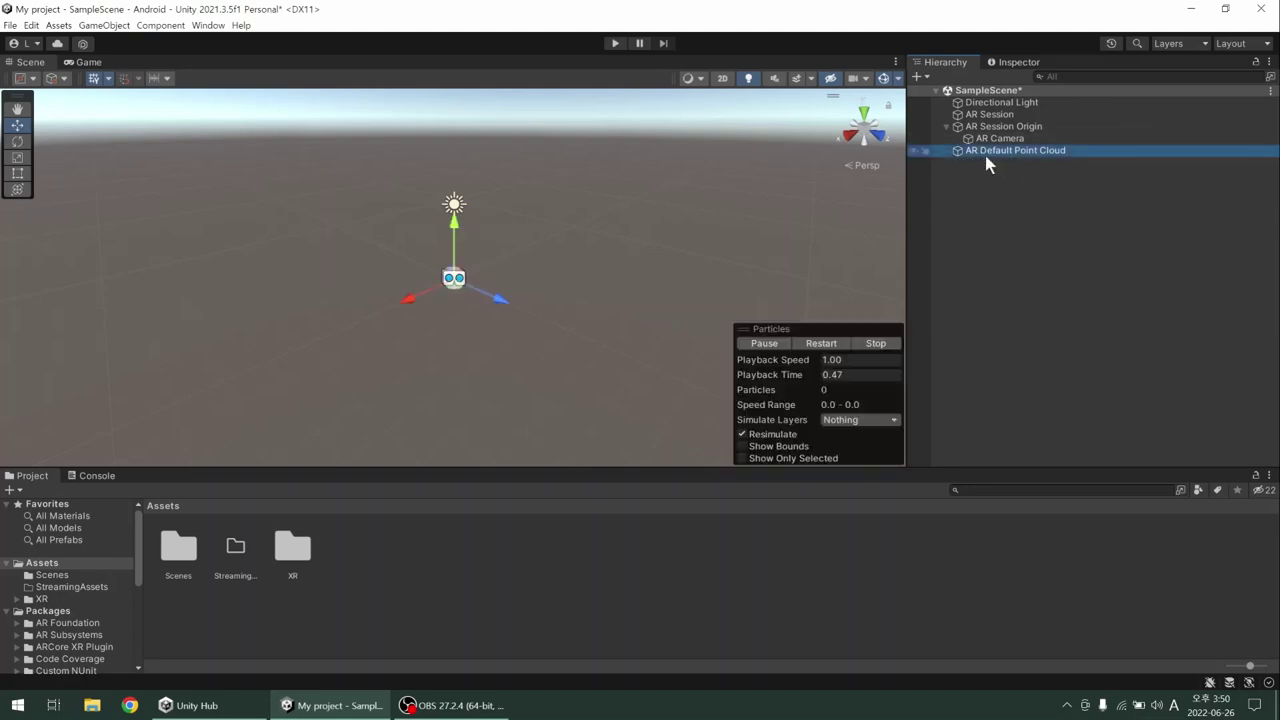
Select the AR Session Origin, dock the Inspector below the Hierarchy, and enlarge the Inspector area
{"action": "left_click", "coordinate": [1000, 127]}
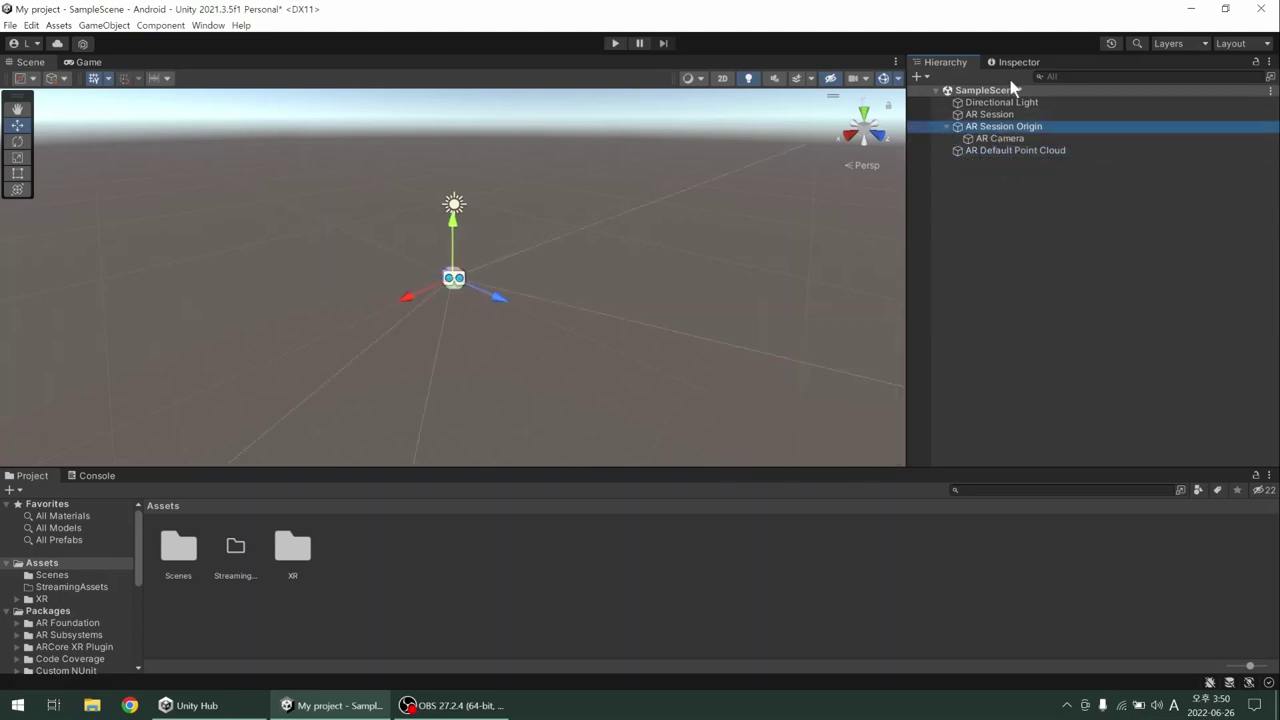
{"action": "left_click_drag", "start_coordinate": [1022, 59], "coordinate": [1024, 370]}
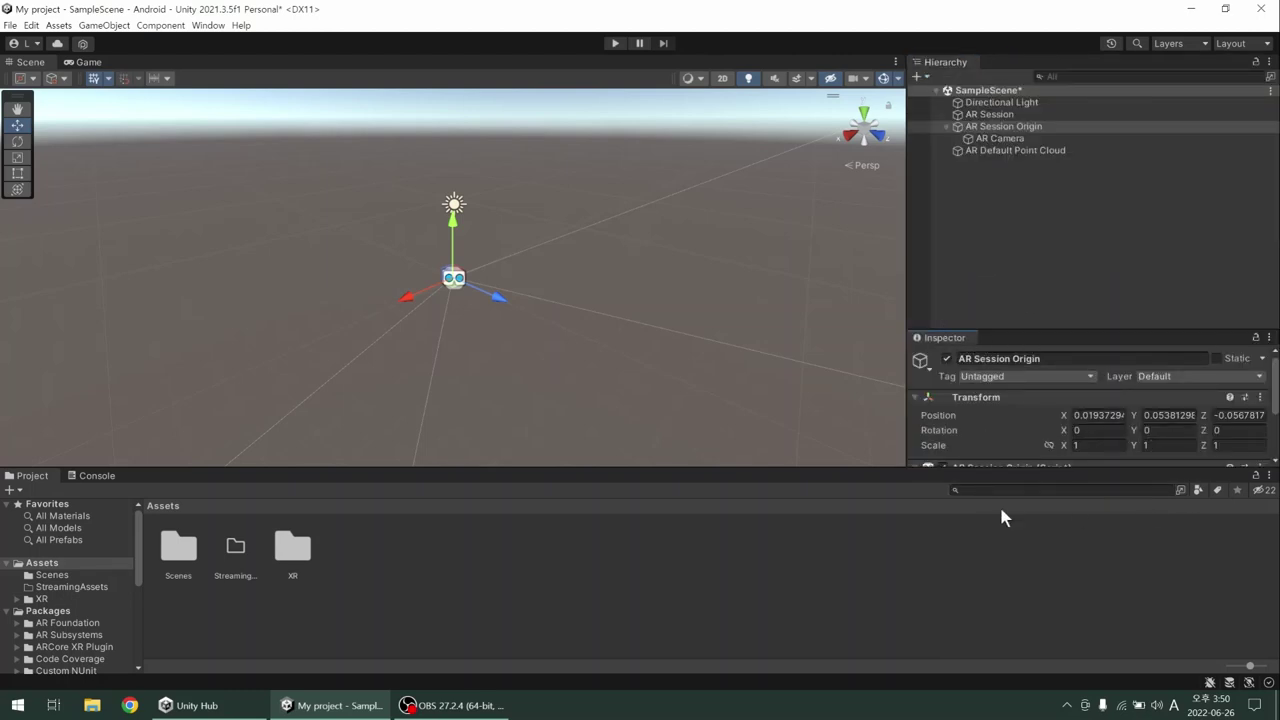
{"action": "left_click_drag", "start_coordinate": [1022, 468], "coordinate": [1022, 552]}
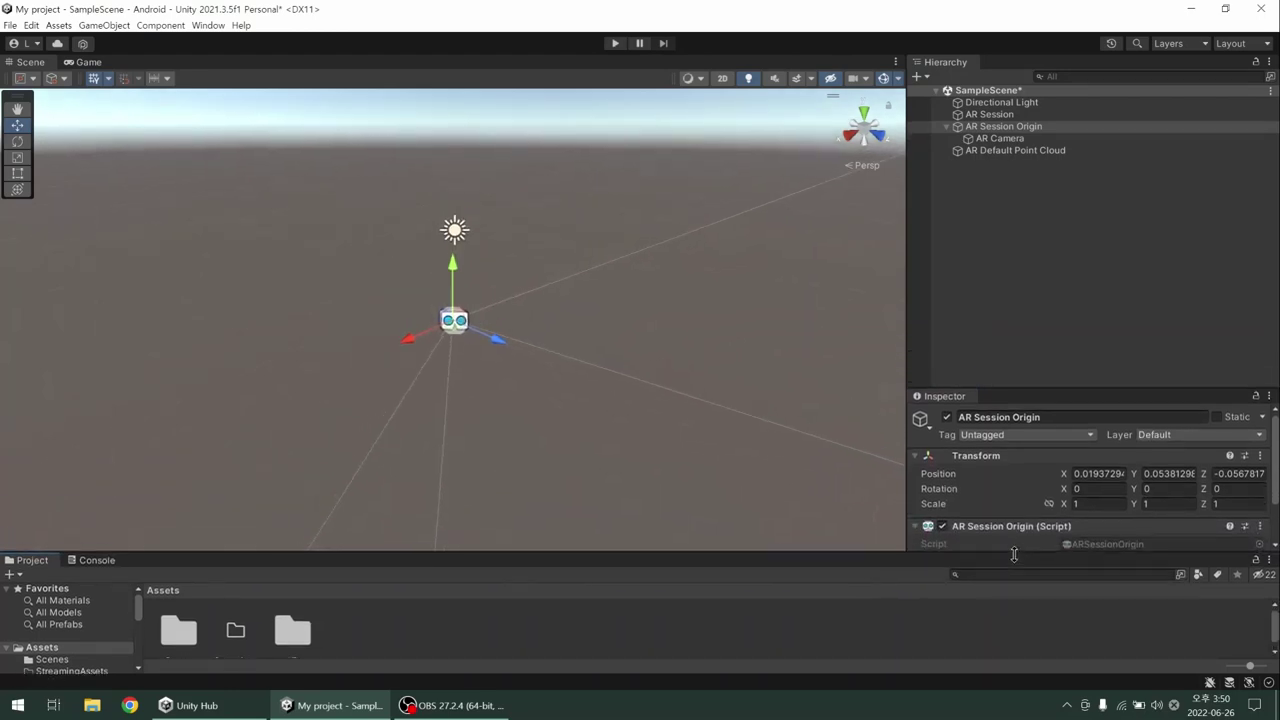
{"action": "left_click_drag", "start_coordinate": [1020, 392], "coordinate": [1020, 241]}
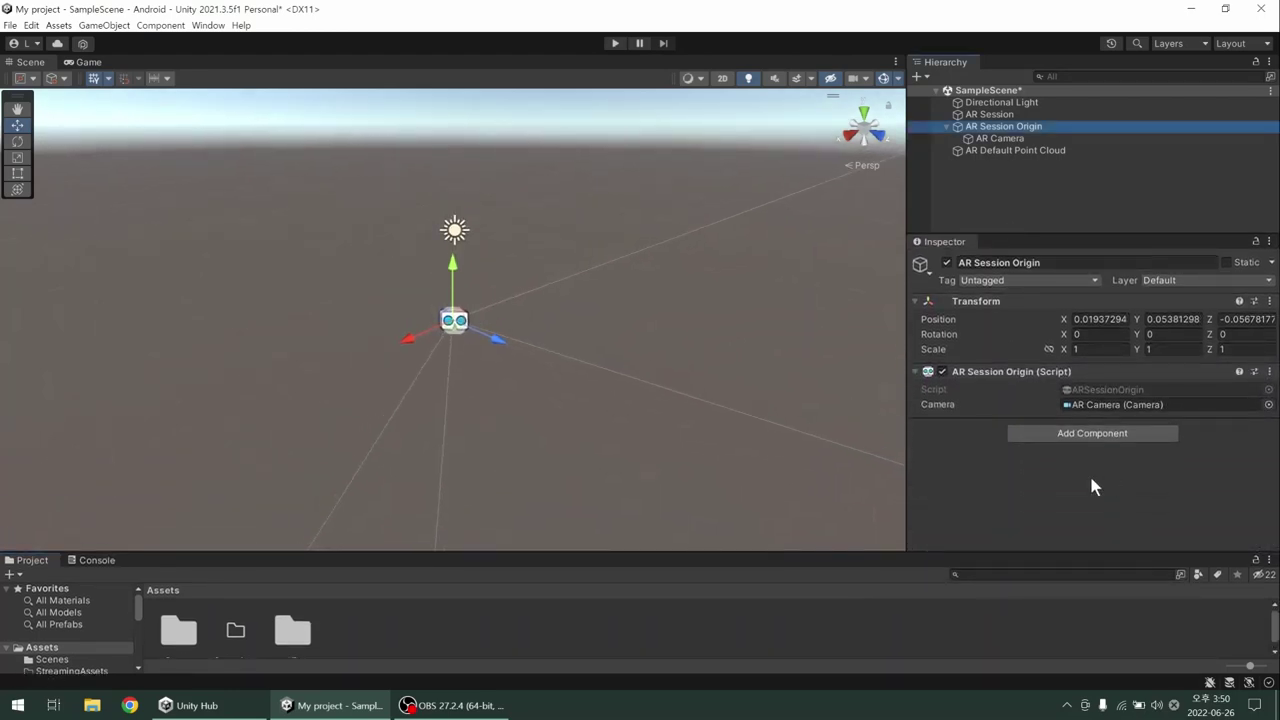
Search the components for AR and add an AR Point Cloud Manager to the AR Session Origin
{"action": "left_click", "coordinate": [986, 454]}
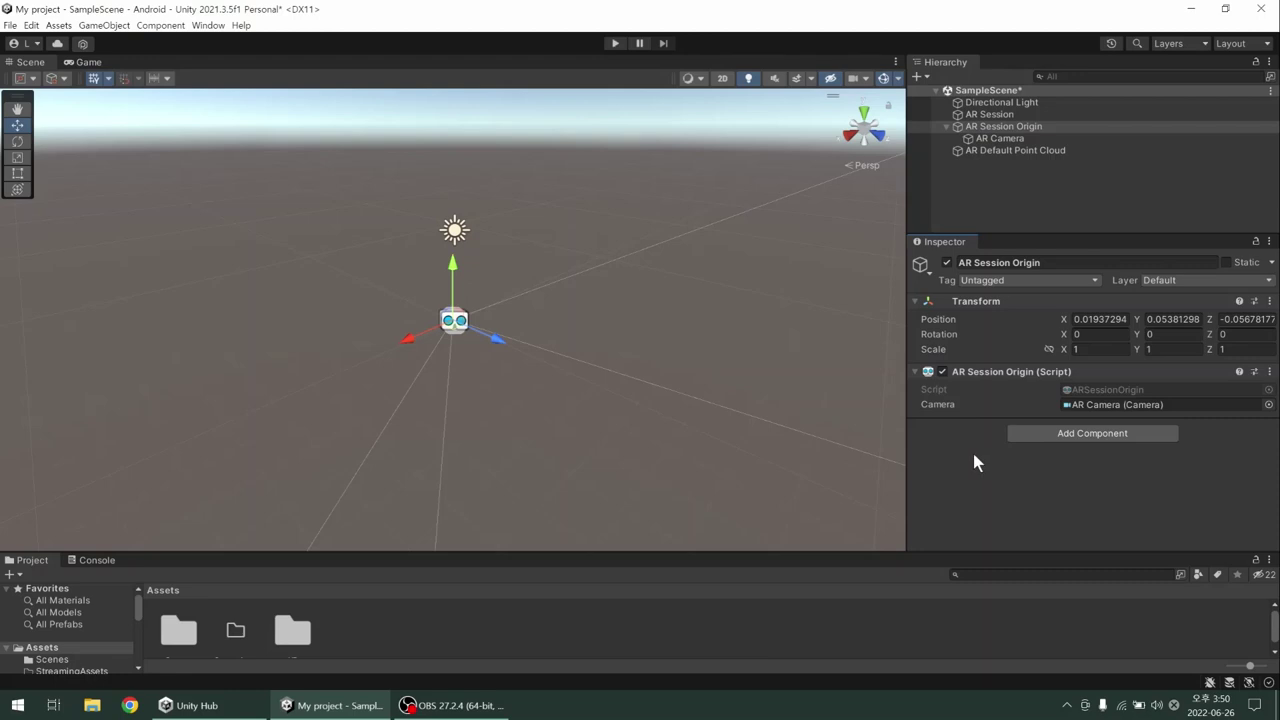
{"action": "left_click", "coordinate": [1038, 433]}
{"action": "type", "text": "A"}
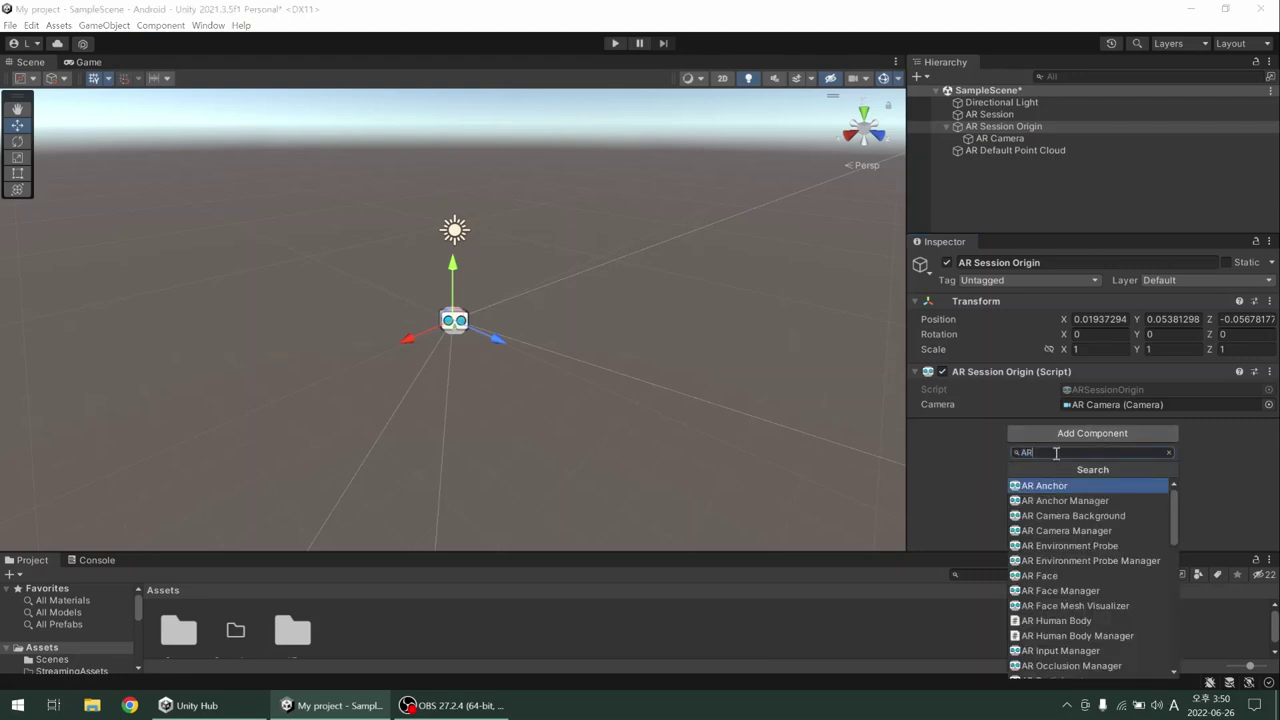
{"action": "type", "text": "R"}
{"action": "scroll", "coordinate": [1140, 510], "scroll_direction": "down", "scroll_amount": 1}
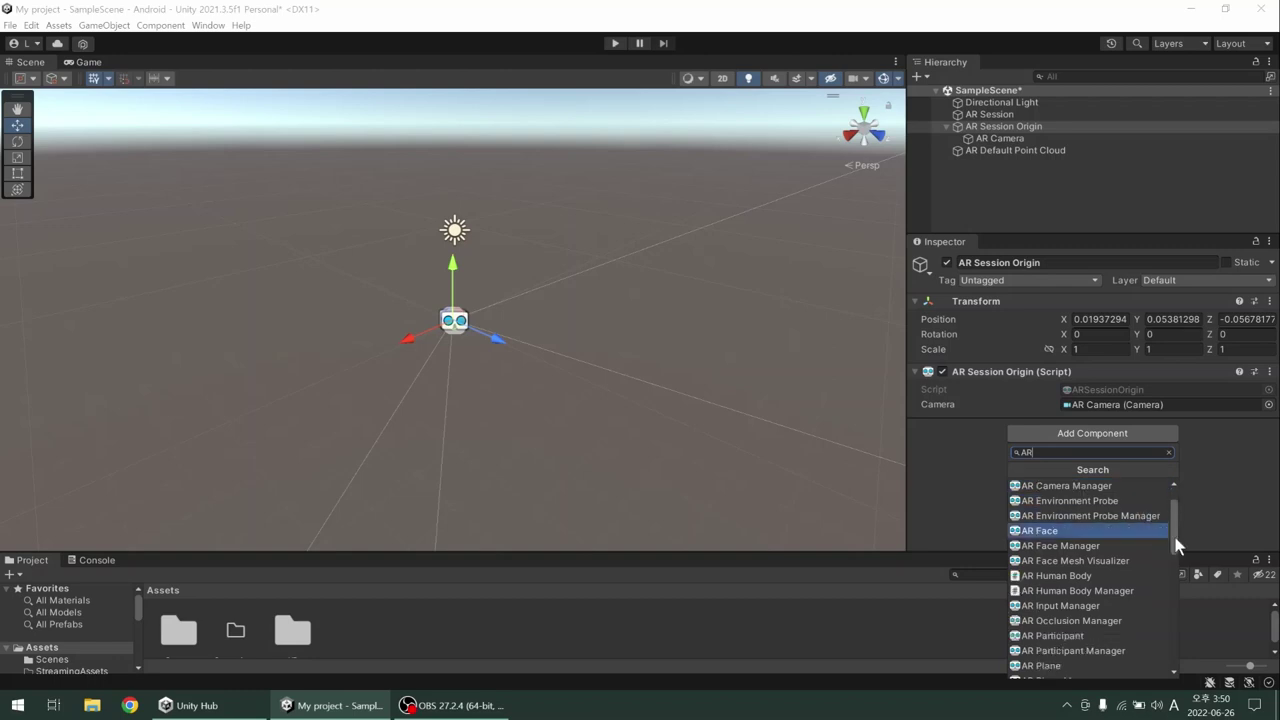
{"action": "scroll", "coordinate": [1172, 530], "scroll_direction": "down", "scroll_amount": 1}
{"action": "scroll", "coordinate": [1180, 560], "scroll_direction": "down", "scroll_amount": 3}
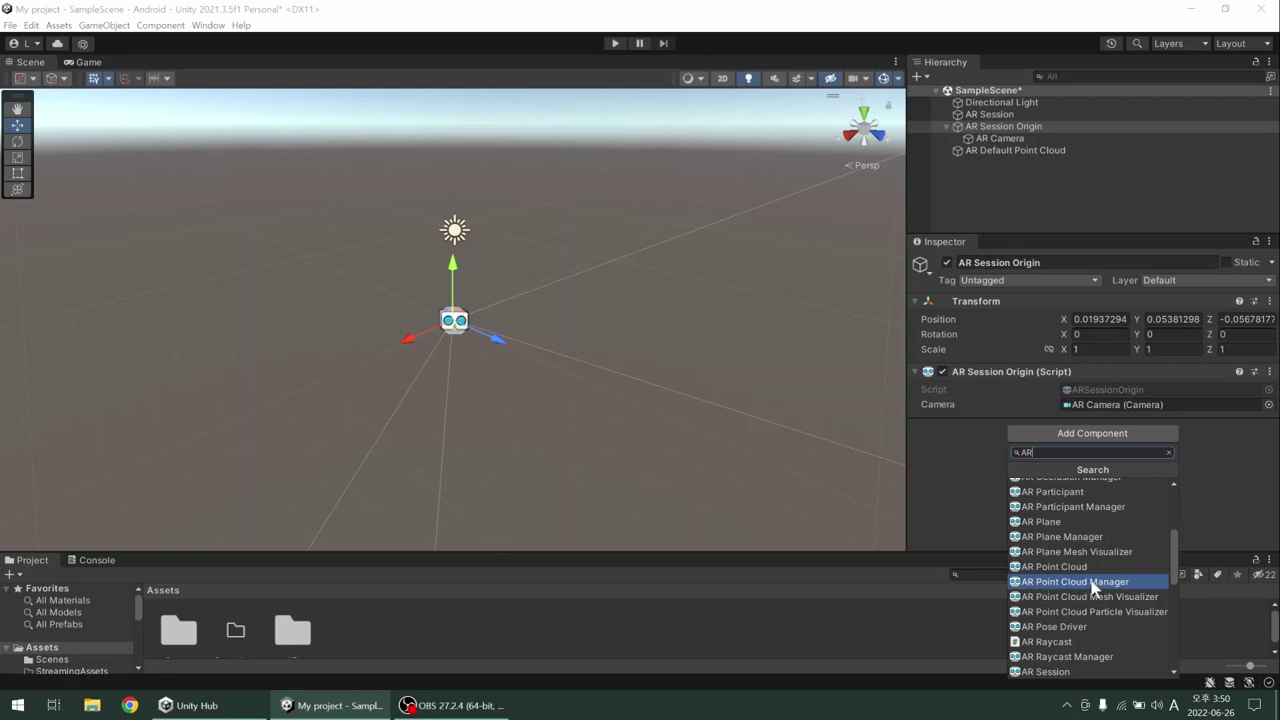
{"action": "left_click", "coordinate": [1095, 583]}
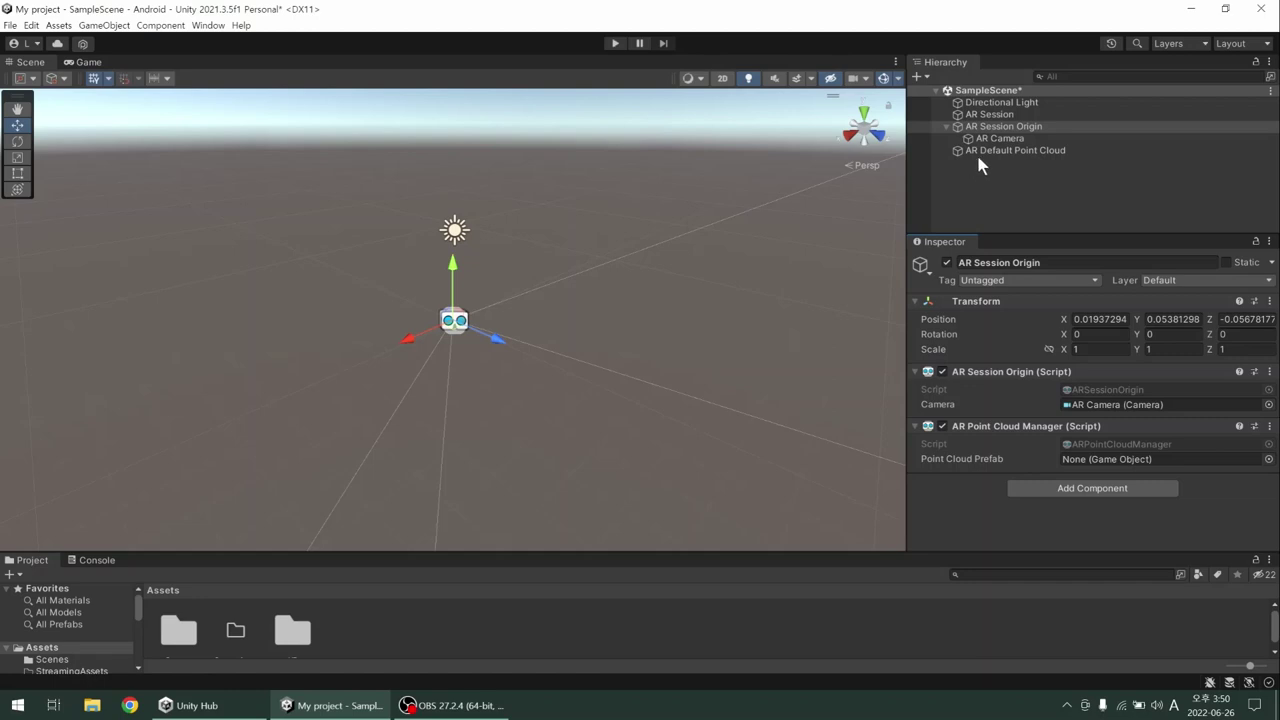
Try assigning the scene's AR Default Point Cloud as the Point Cloud Prefab and reset the reference to None
{"action": "left_click_drag", "start_coordinate": [1016, 151], "coordinate": [1126, 464]}
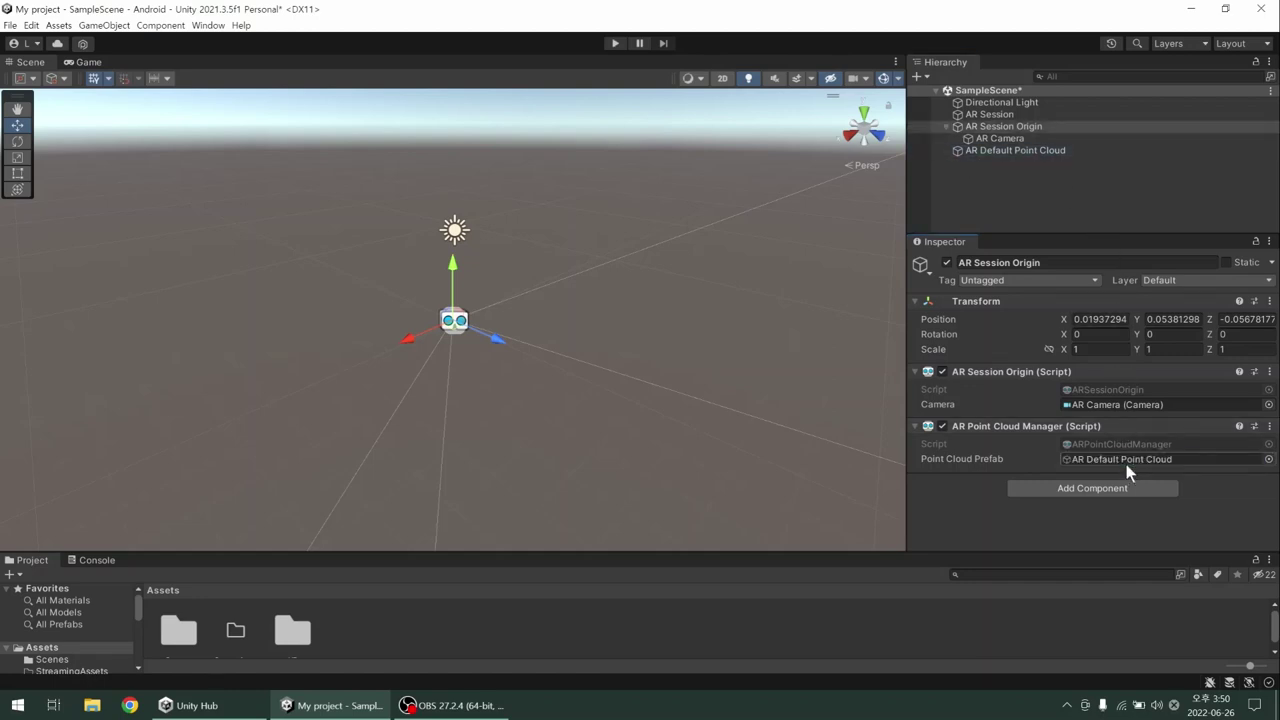
{"action": "left_click", "coordinate": [1267, 459]}
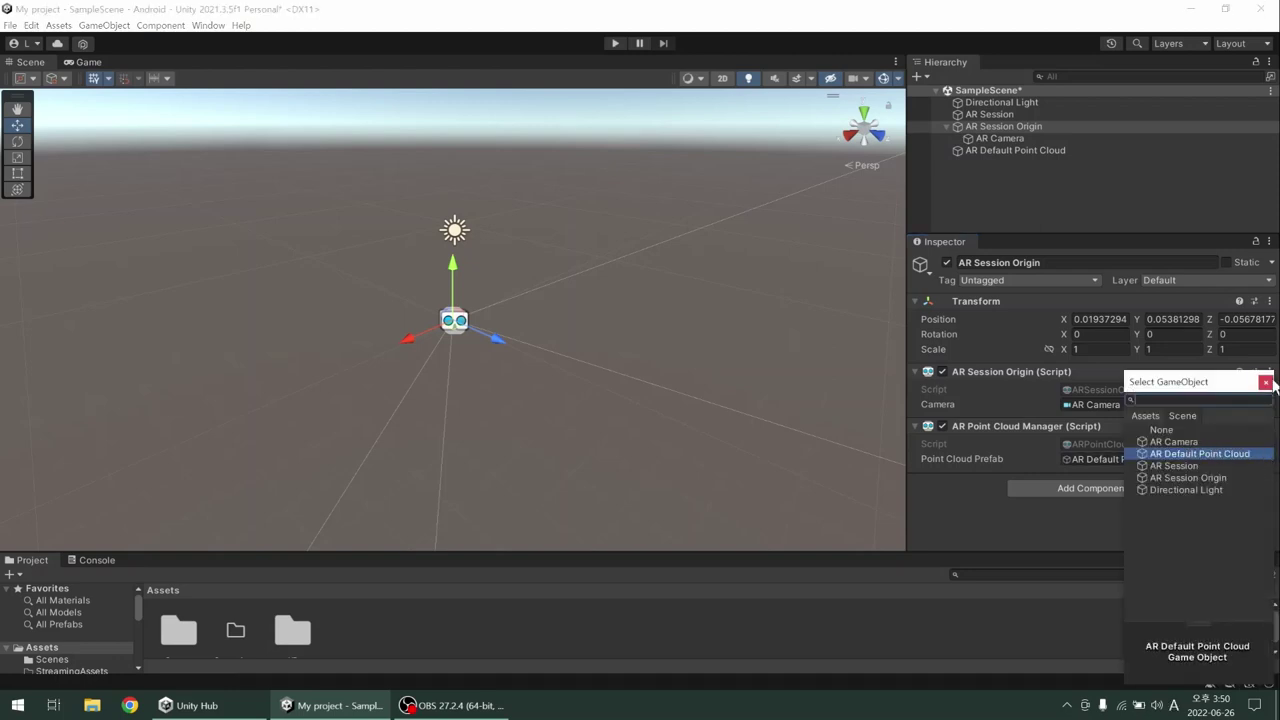
{"action": "left_click", "coordinate": [1162, 429]}
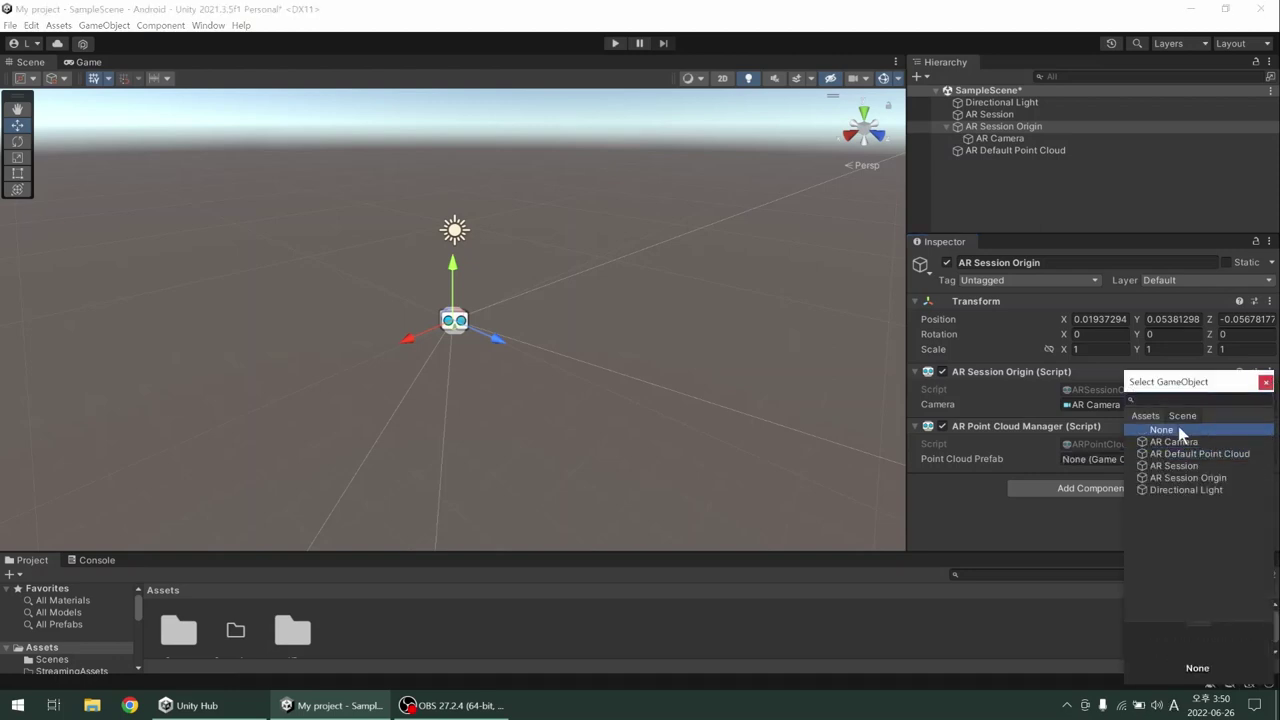
{"action": "left_click", "coordinate": [1266, 382]}
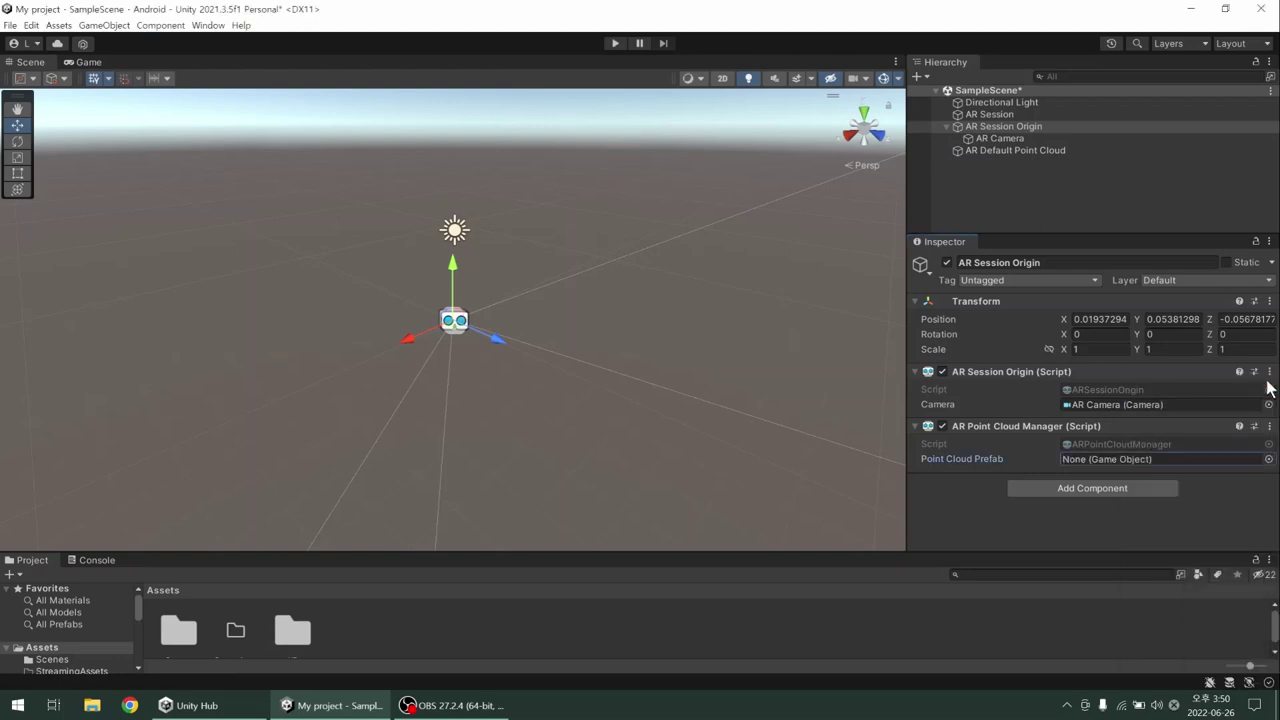
Enlarge the Project area and create a folder named Prefabs in Assets
{"action": "left_click", "coordinate": [1150, 521]}
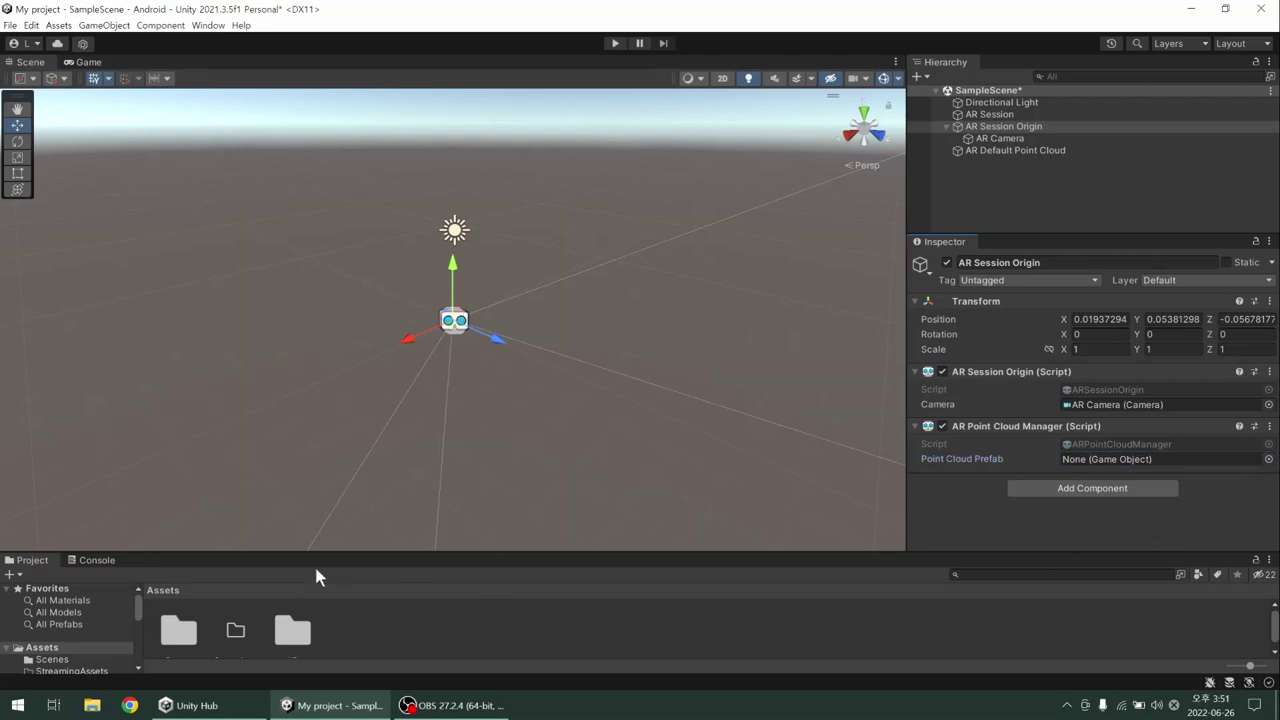
{"action": "left_click_drag", "start_coordinate": [328, 555], "coordinate": [306, 525]}
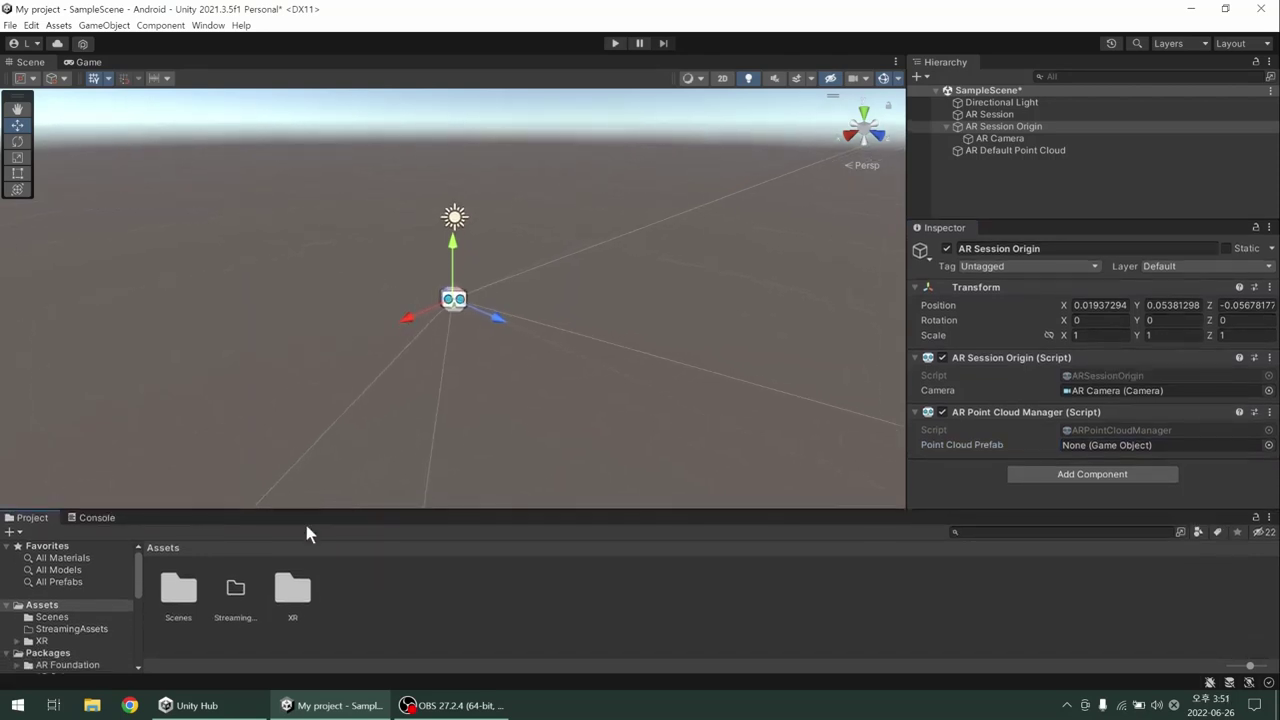
{"action": "left_click", "coordinate": [66, 606]}
{"action": "left_click", "coordinate": [247, 634]}
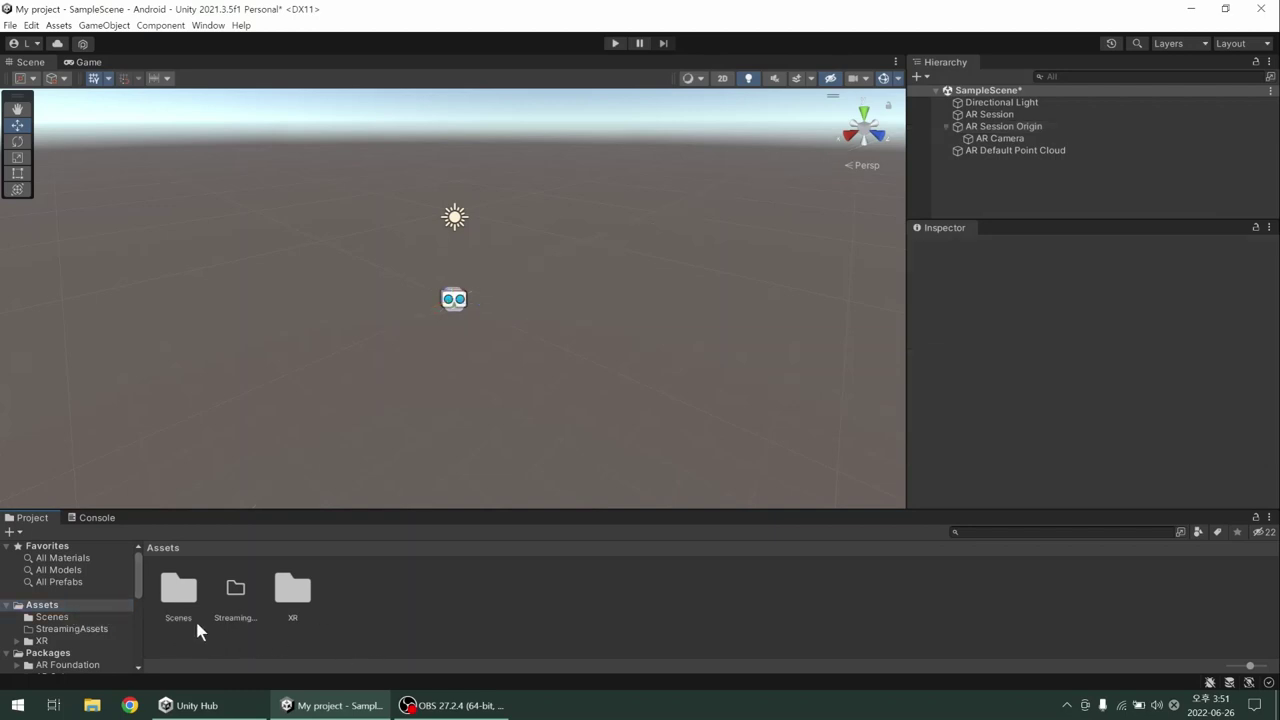
{"action": "right_click", "coordinate": [389, 605]}
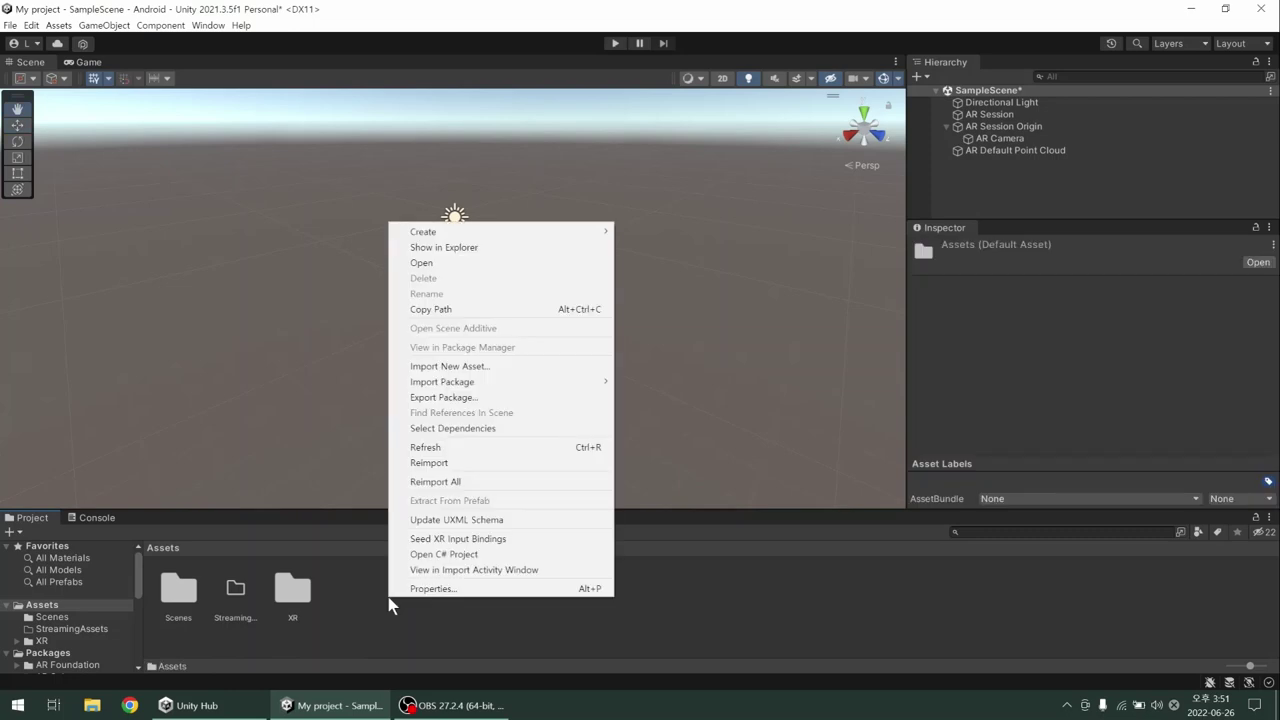
{"action": "mouse_move", "coordinate": [465, 223]}
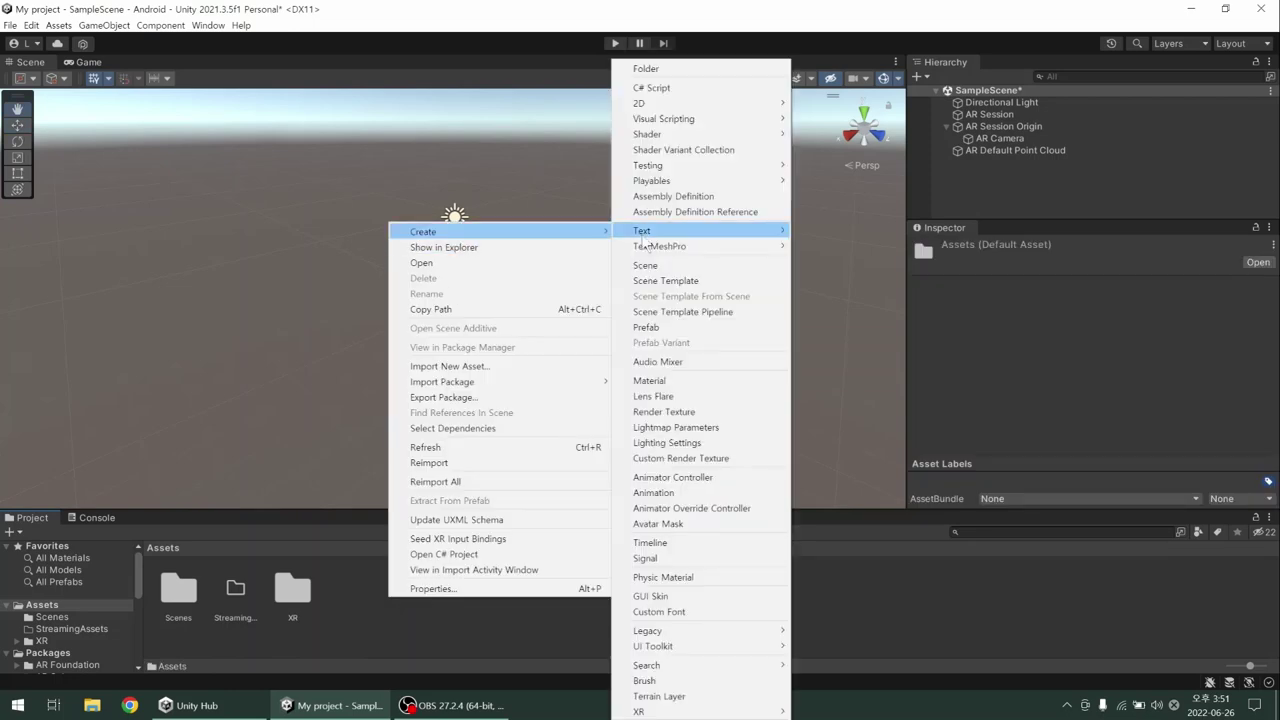
{"action": "left_click", "coordinate": [726, 70]}
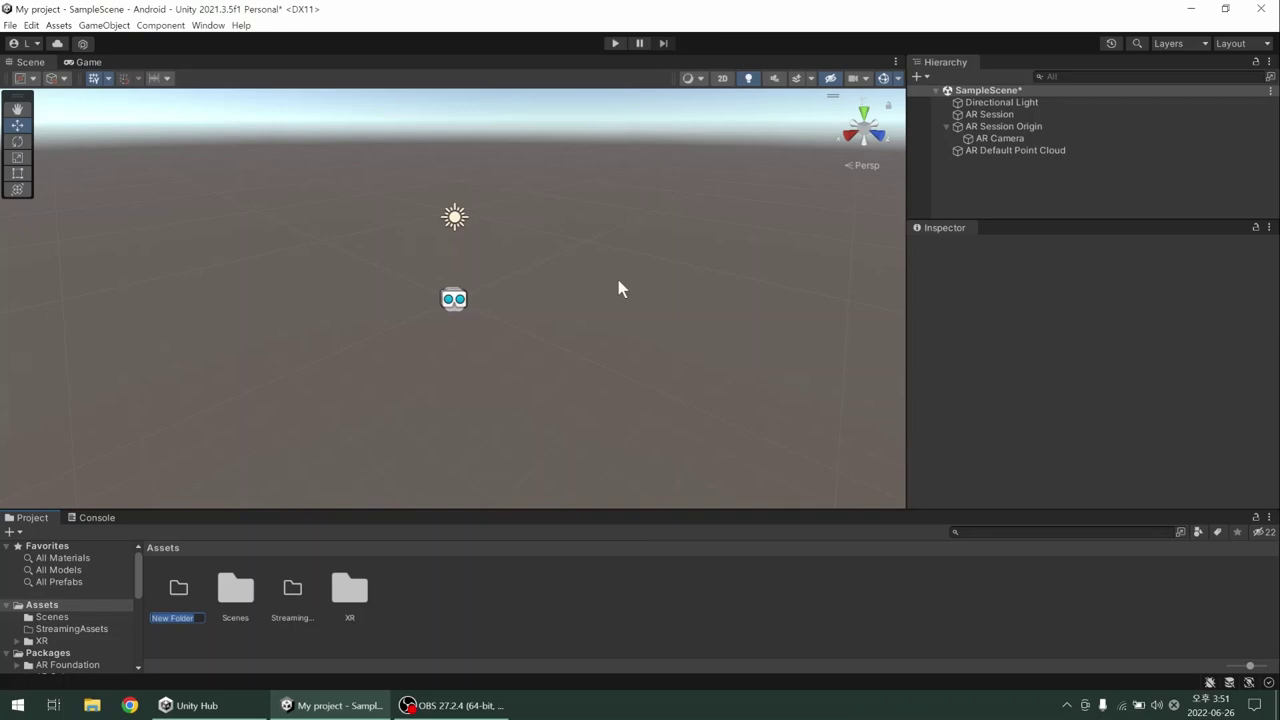
{"action": "key", "text": "BackSpace"}
{"action": "key", "text": "Return"}
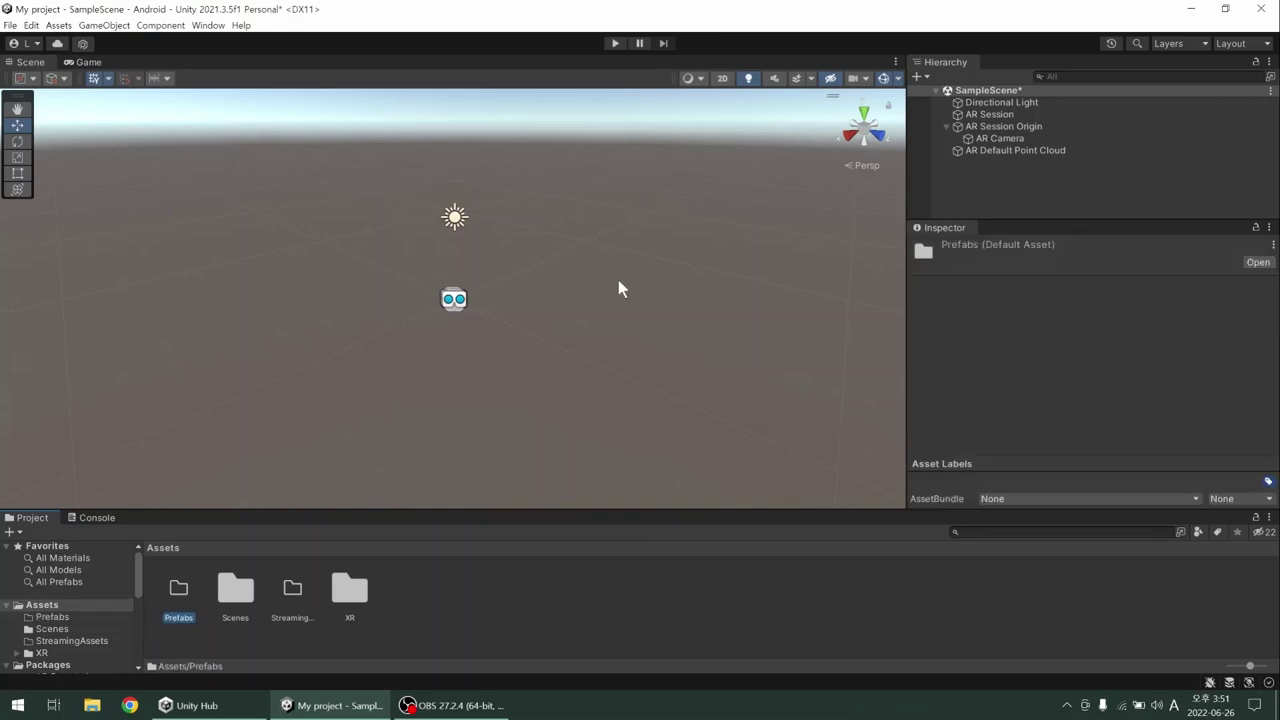
Save the AR Default Point Cloud as a prefab in the Prefabs folder and assign it as the AR Session Origin's Point Cloud Prefab
{"action": "double_click", "coordinate": [185, 588]}
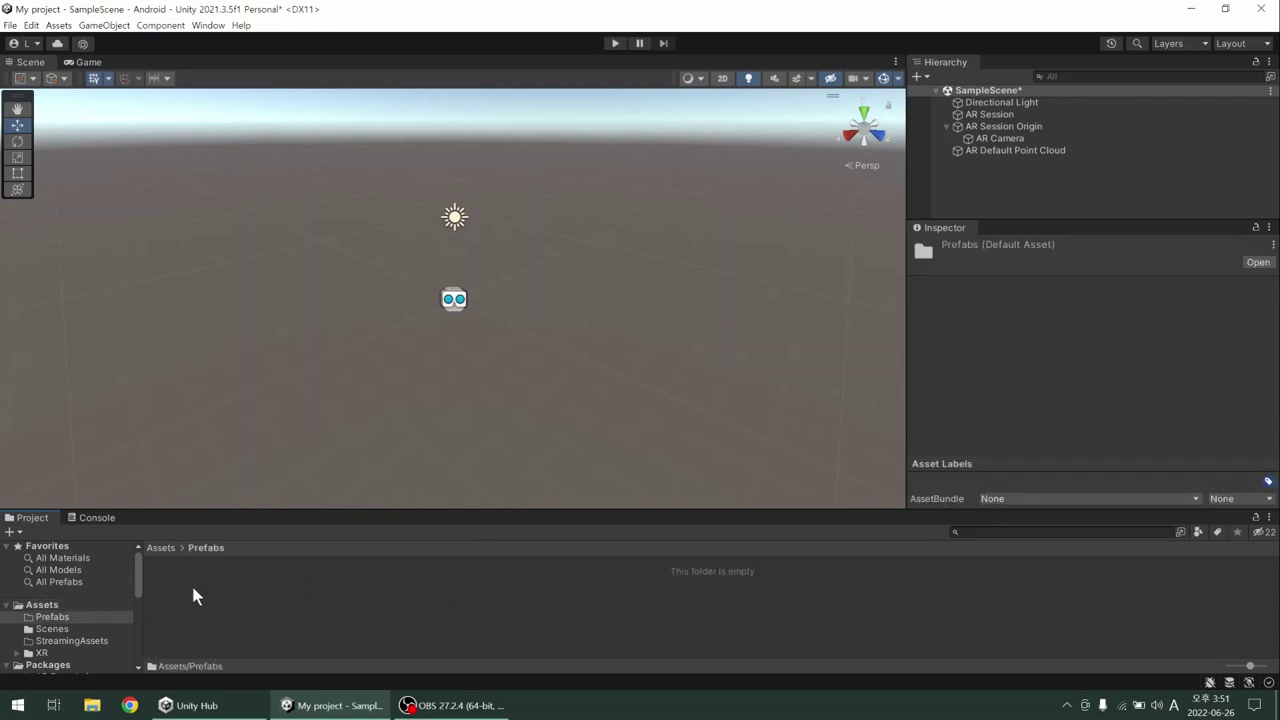
{"action": "left_click_drag", "start_coordinate": [1014, 151], "coordinate": [329, 614]}
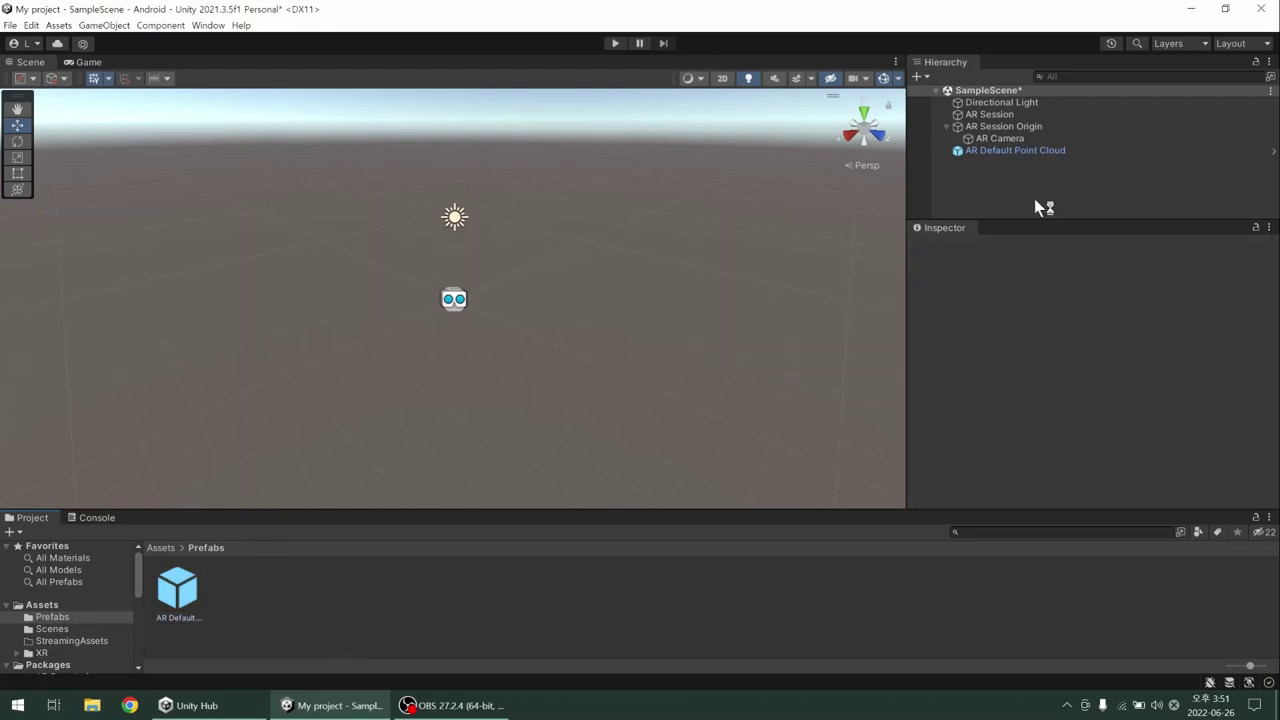
{"action": "left_click", "coordinate": [1047, 126]}
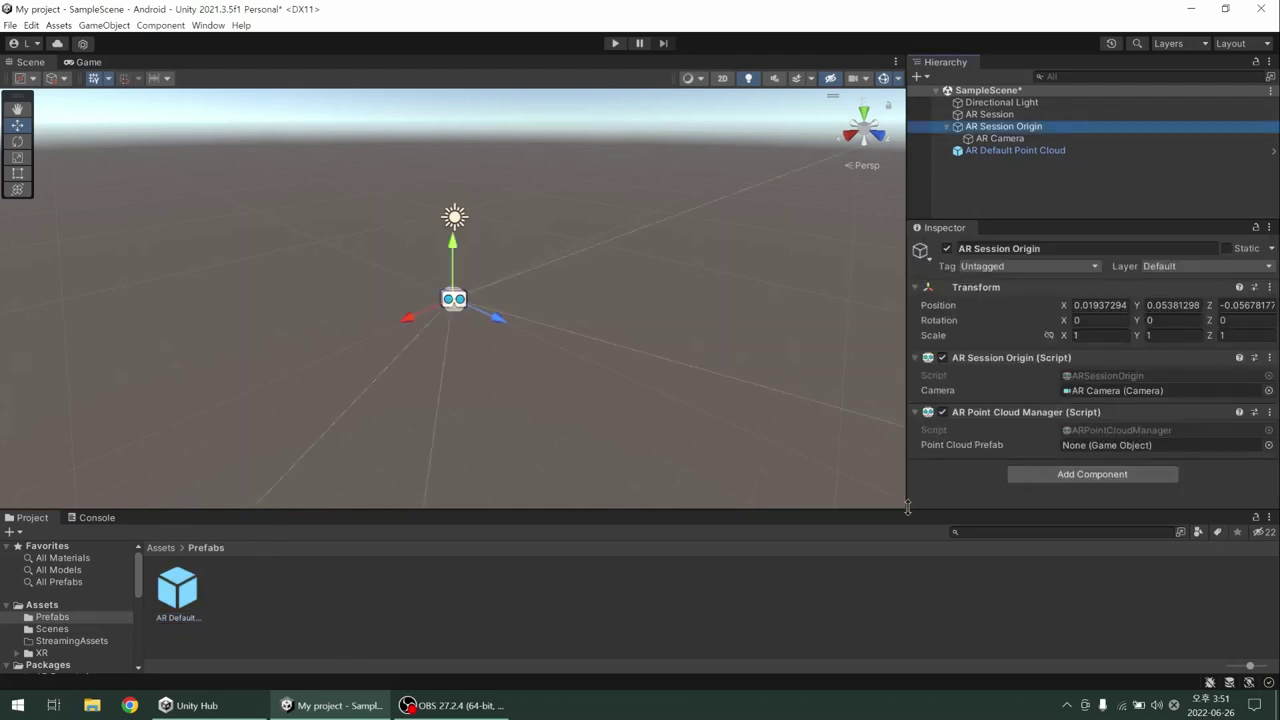
{"action": "left_click_drag", "start_coordinate": [166, 592], "coordinate": [1094, 444]}
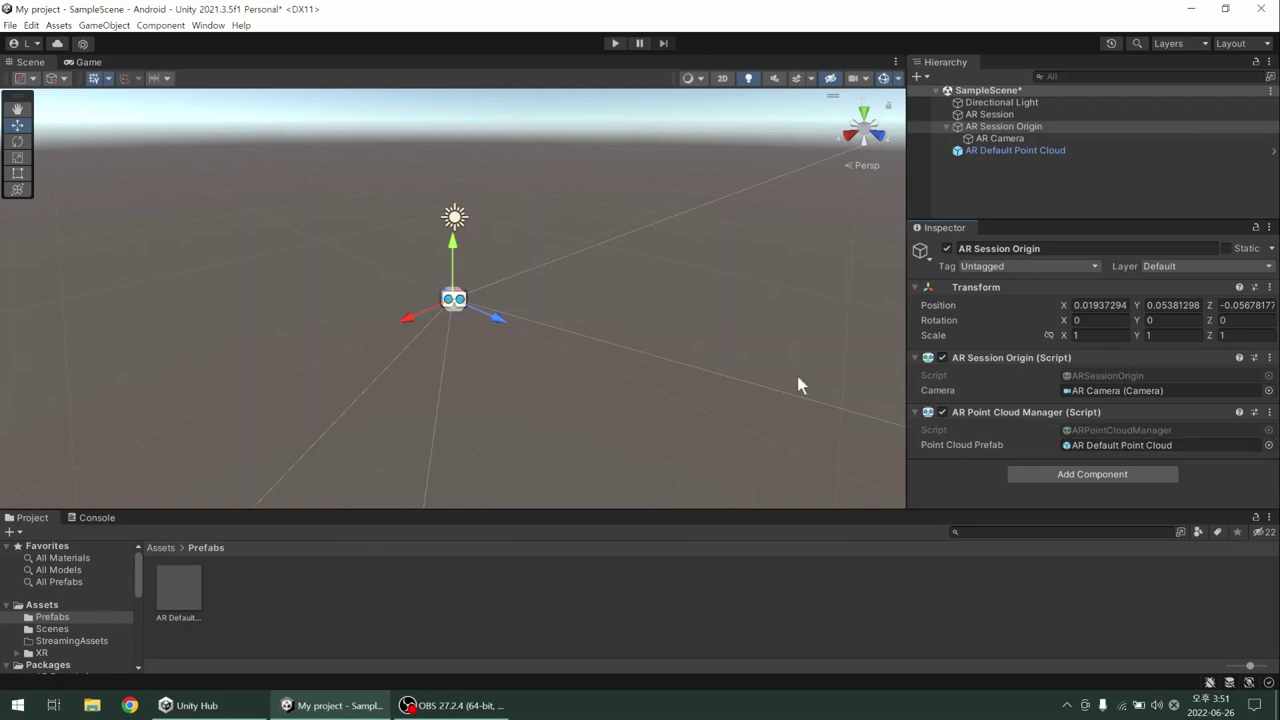
Choose the Lge LM G710N as the Android run device in the Build Settings and close them
{"action": "left_click", "coordinate": [8, 25]}
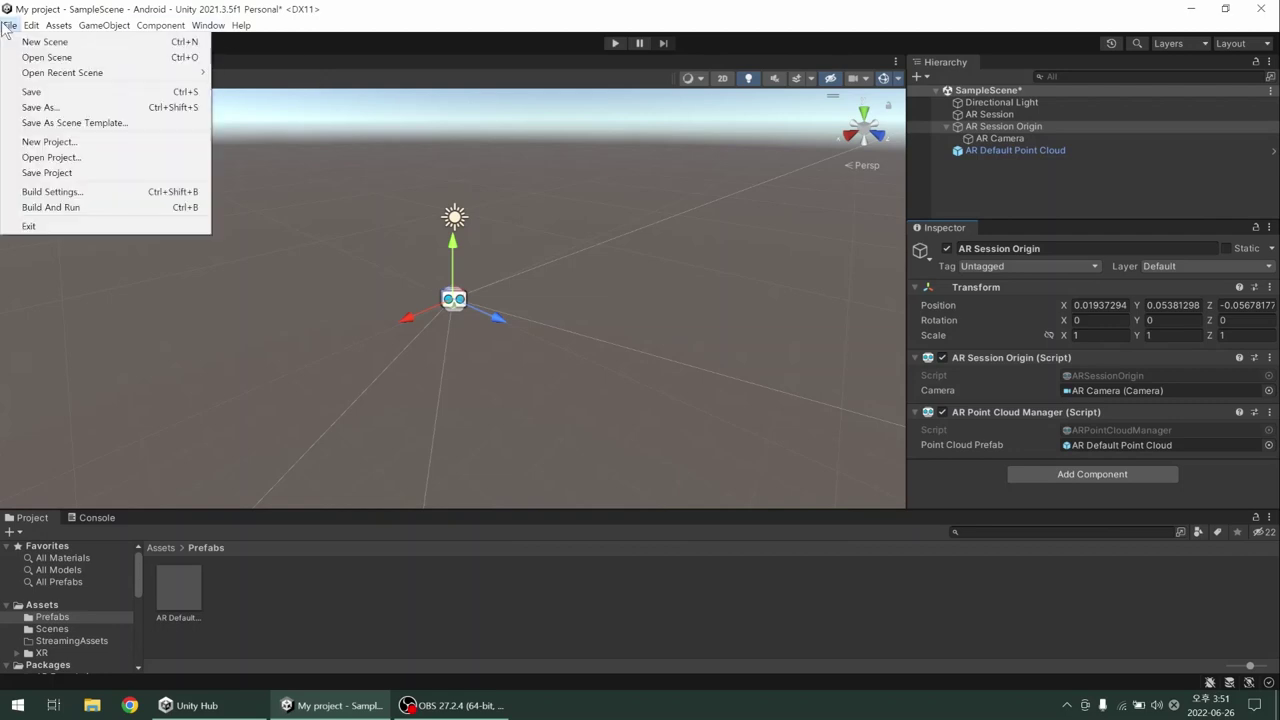
{"action": "left_click", "coordinate": [52, 192]}
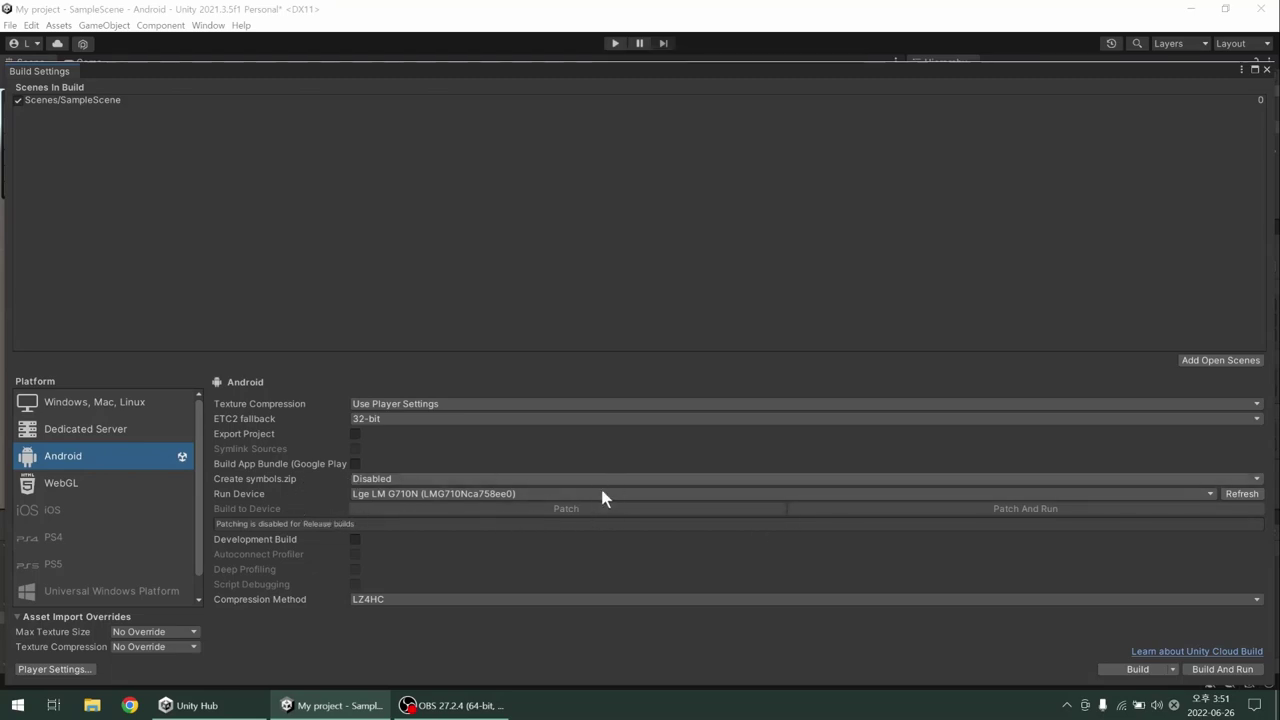
{"action": "left_click", "coordinate": [517, 495]}
{"action": "left_click", "coordinate": [493, 506]}
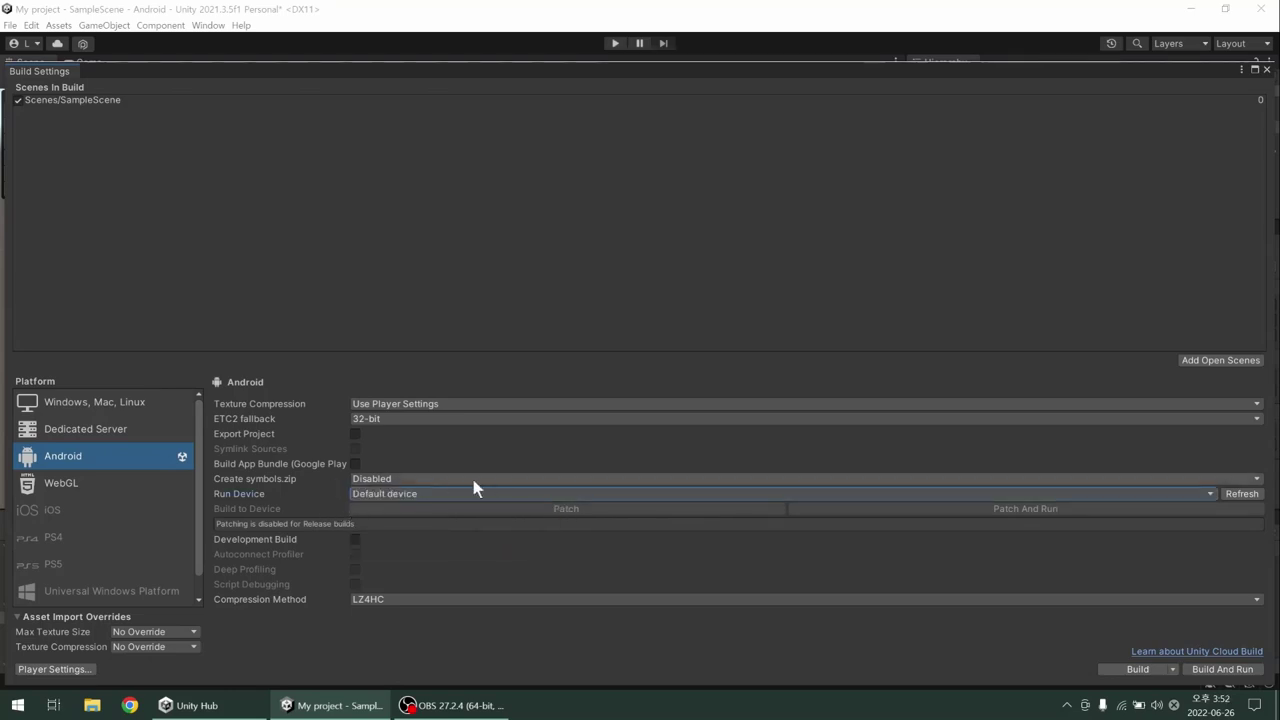
{"action": "left_click", "coordinate": [486, 497]}
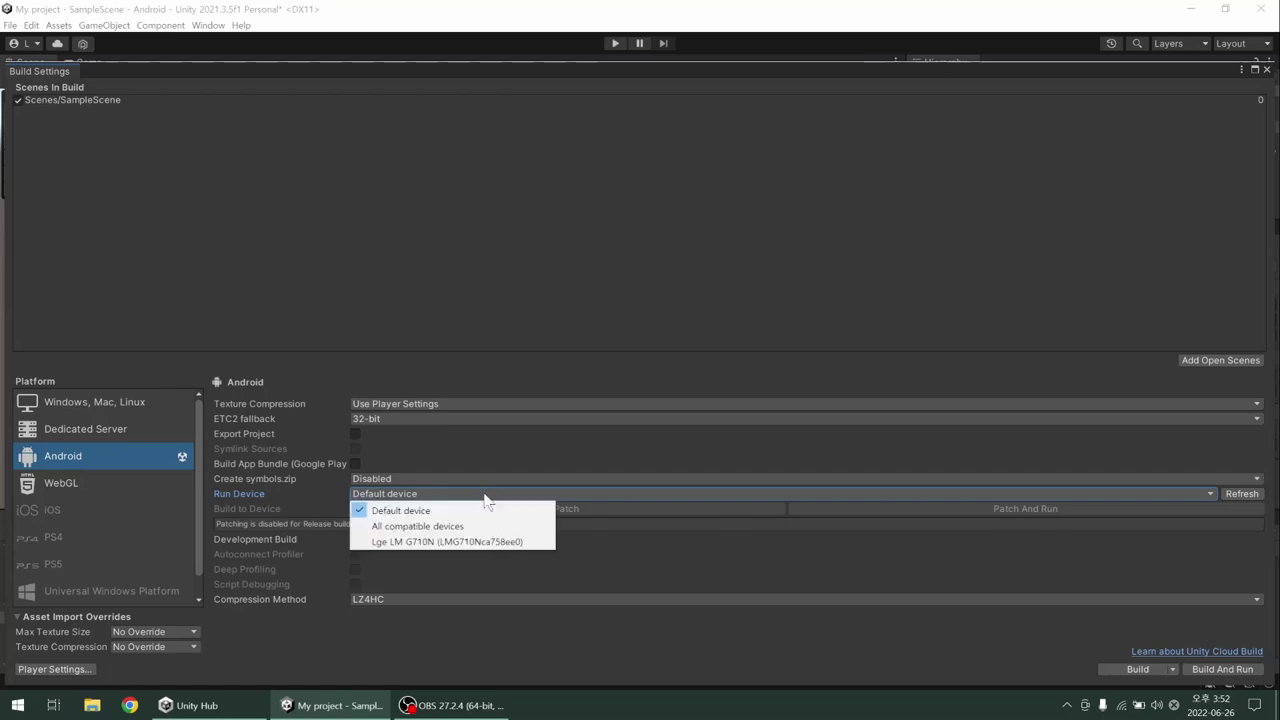
{"action": "left_click", "coordinate": [459, 537]}
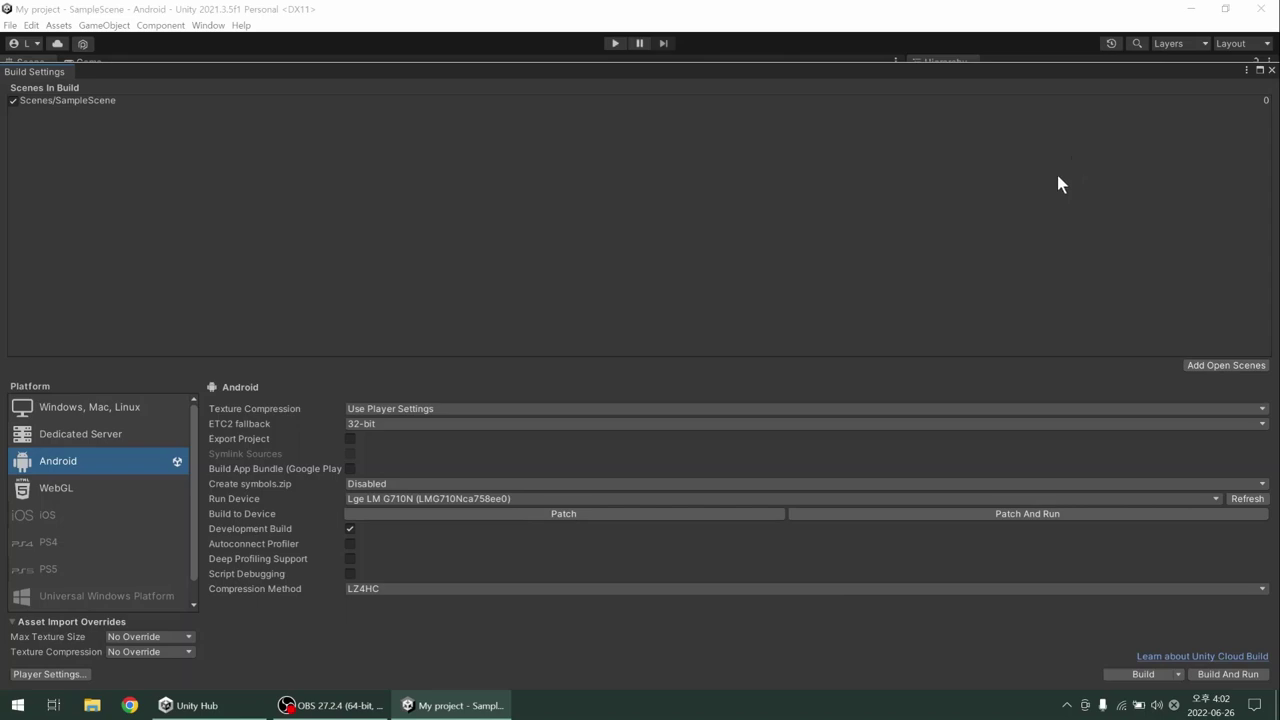
{"action": "left_click", "coordinate": [1271, 72]}
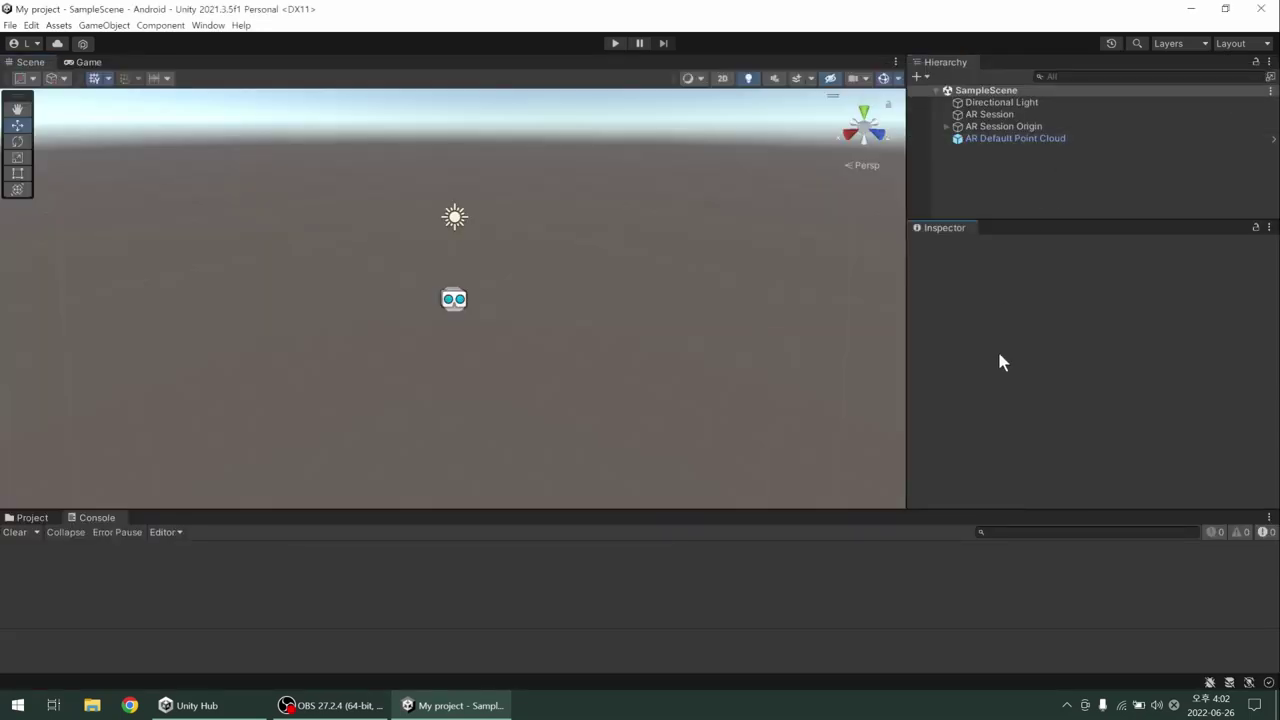
{"action": "right_click", "coordinate": [1013, 177]}
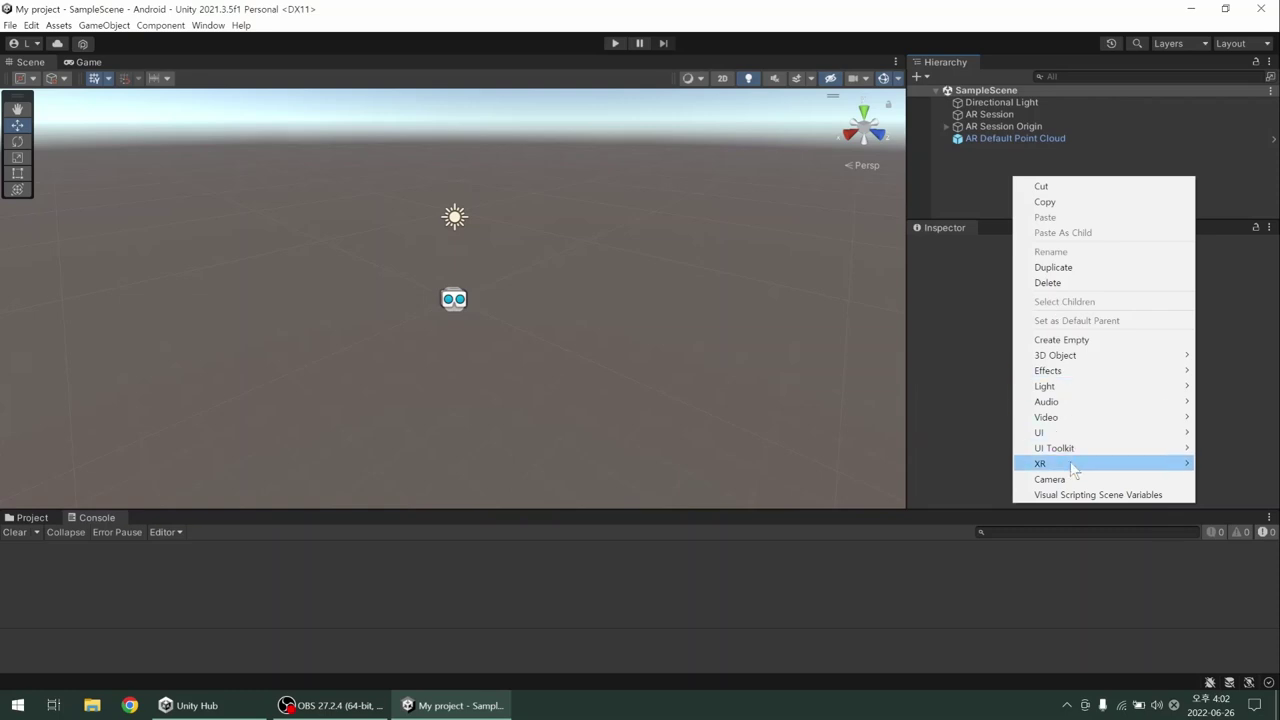
{"action": "mouse_move", "coordinate": [1074, 463]}
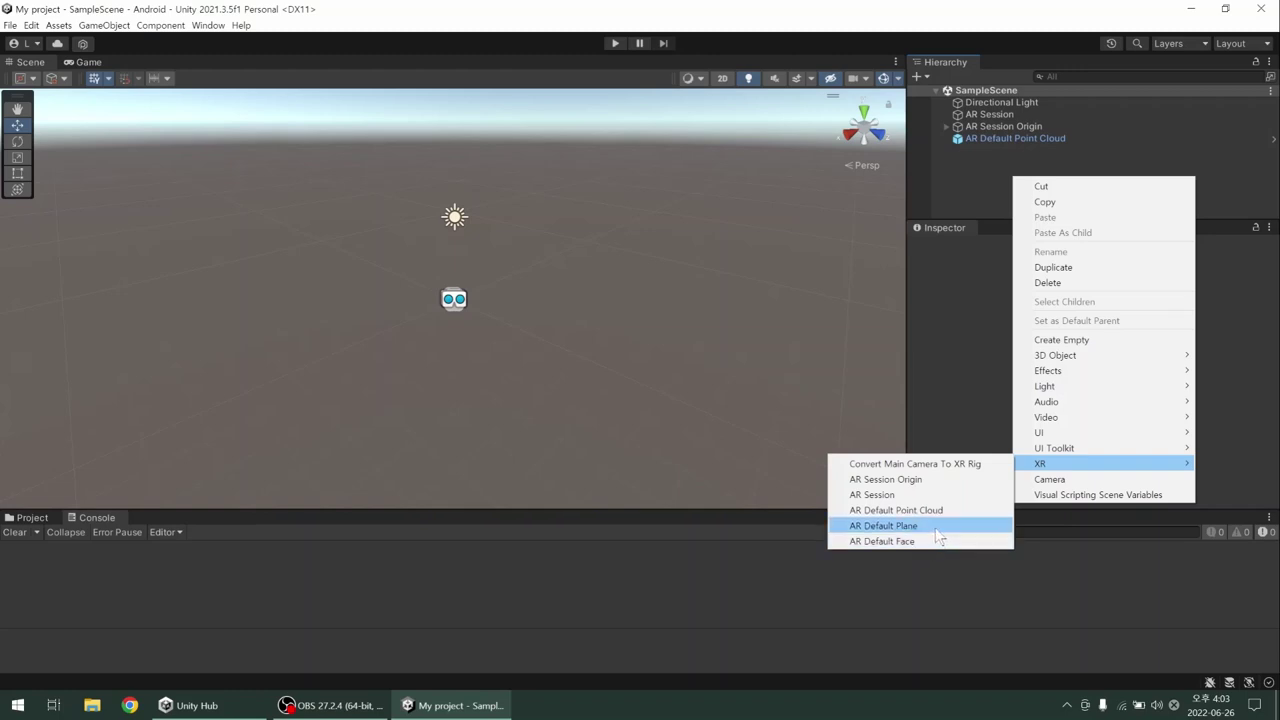
{"action": "left_click", "coordinate": [969, 398]}
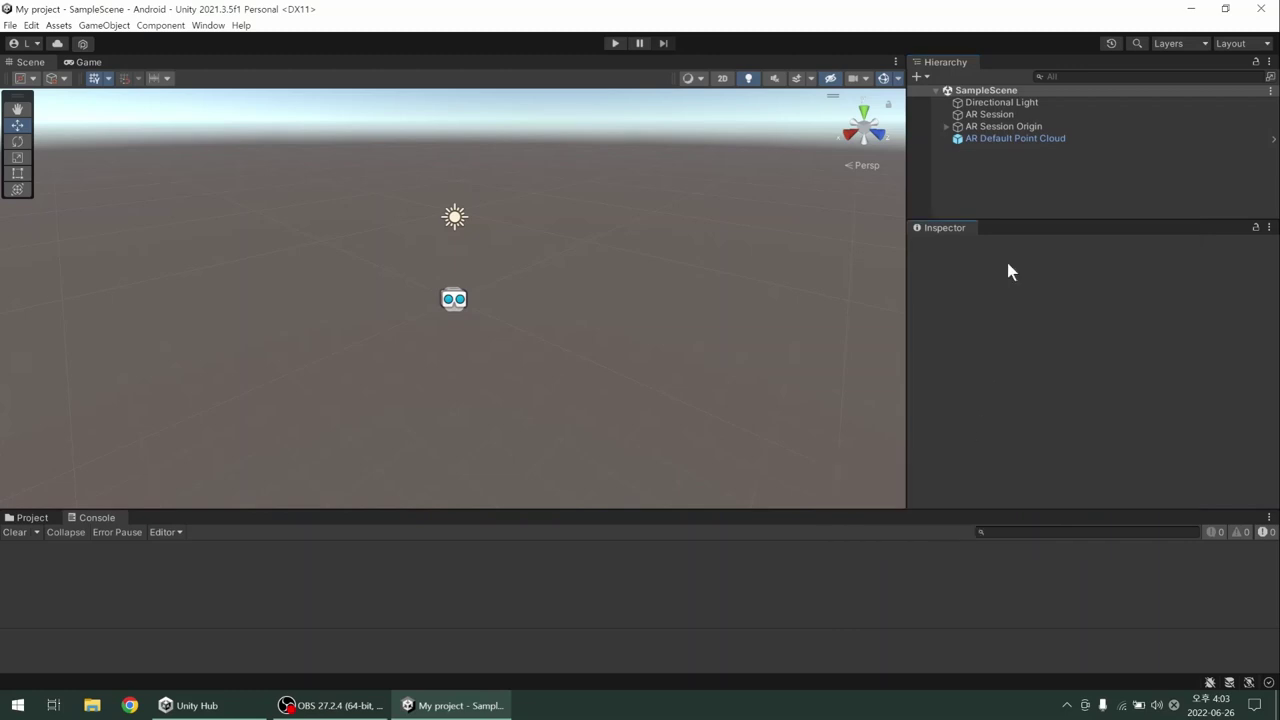
Add an AR Plane Manager component to the AR Session Origin
{"action": "left_click", "coordinate": [1049, 124]}
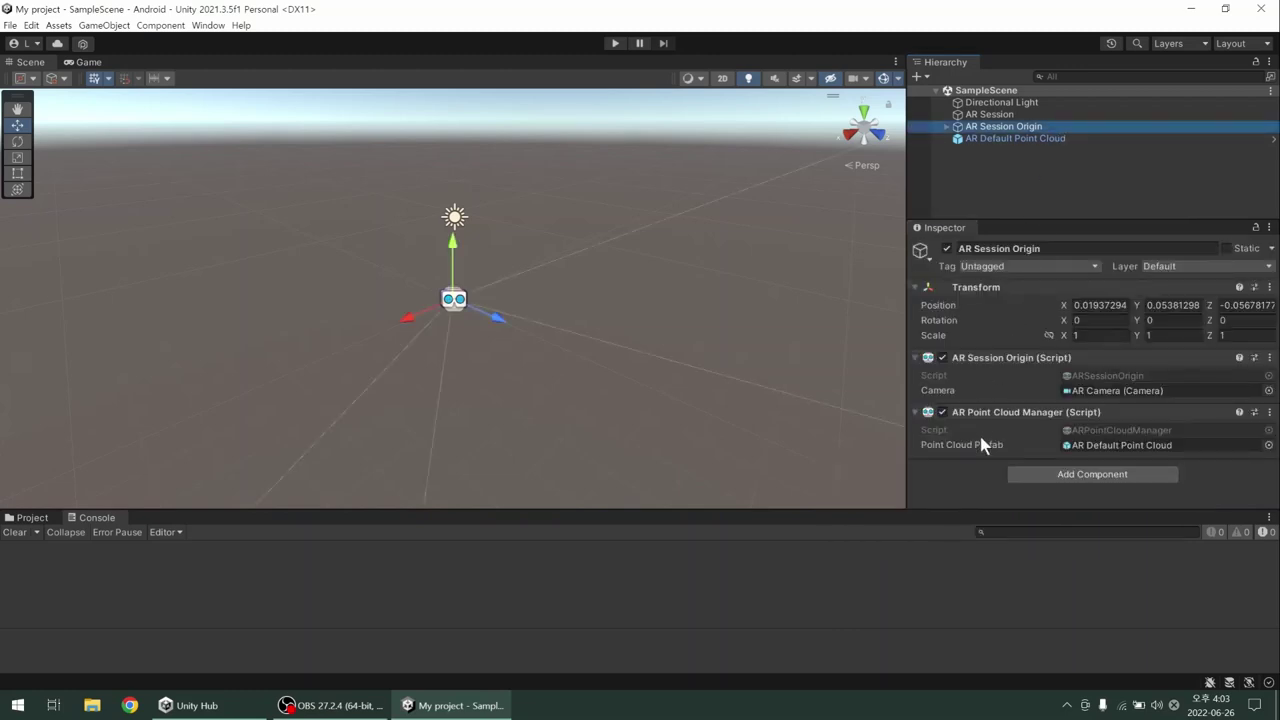
{"action": "left_click", "coordinate": [978, 489]}
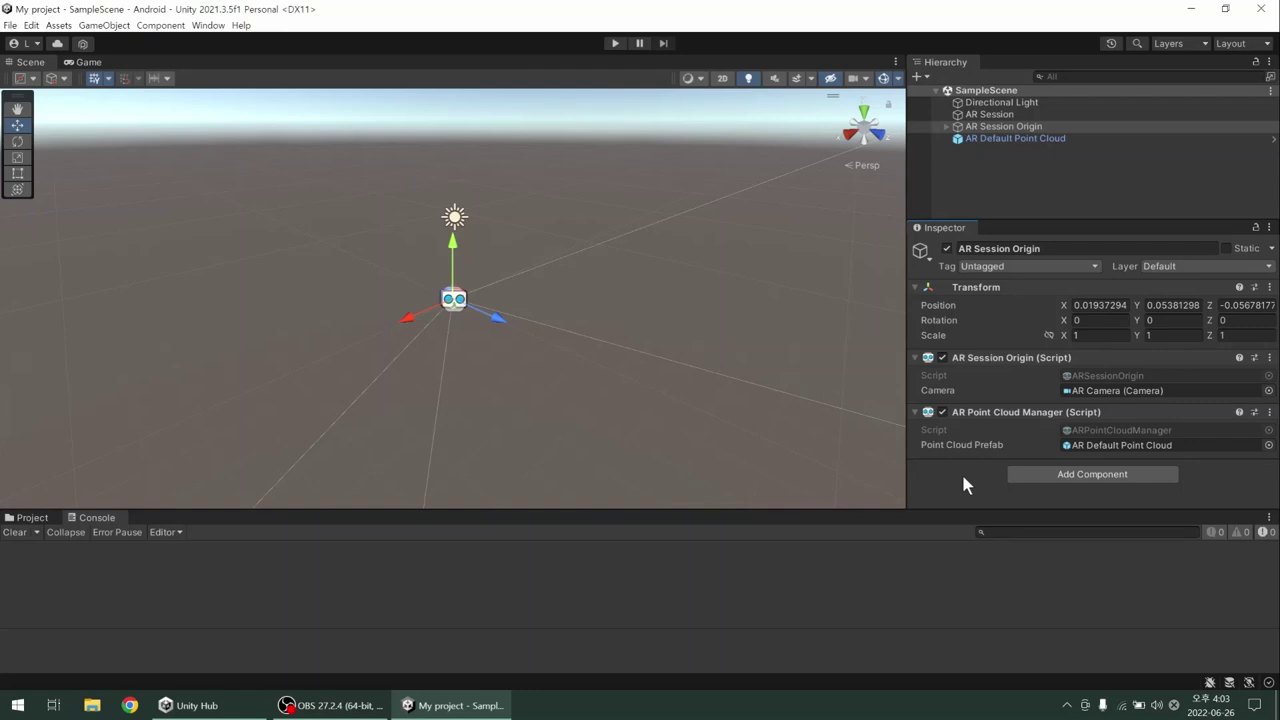
{"action": "left_click", "coordinate": [1119, 477]}
{"action": "scroll", "coordinate": [1108, 528], "scroll_direction": "down", "scroll_amount": 1}
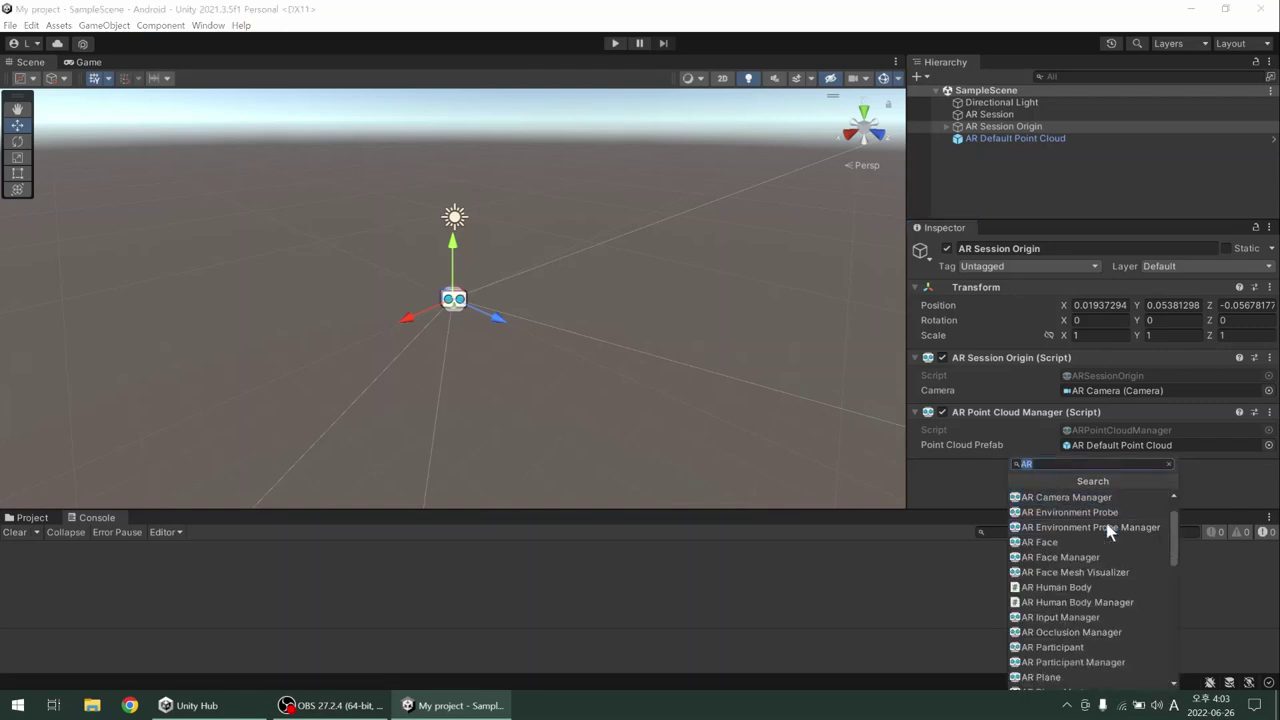
{"action": "scroll", "coordinate": [1097, 567], "scroll_direction": "down", "scroll_amount": 4}
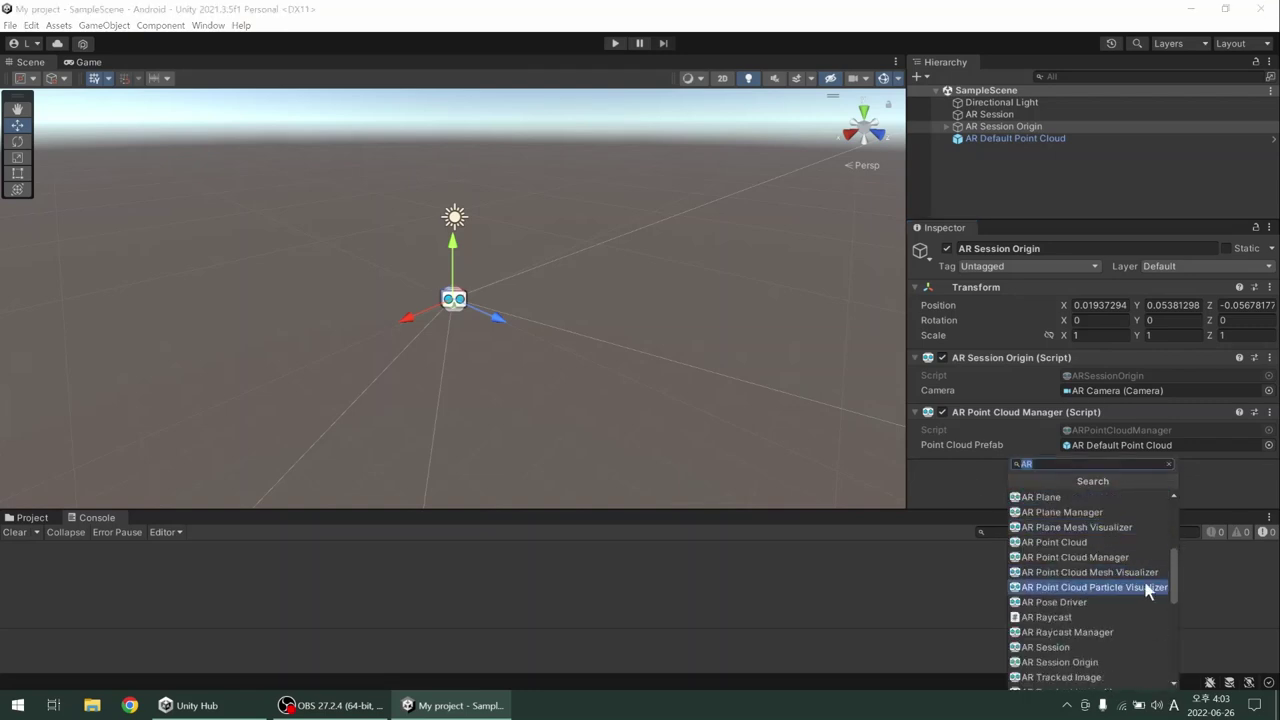
{"action": "scroll", "coordinate": [1099, 558], "scroll_direction": "down", "scroll_amount": 2}
{"action": "scroll", "coordinate": [1099, 558], "scroll_direction": "up", "scroll_amount": 1}
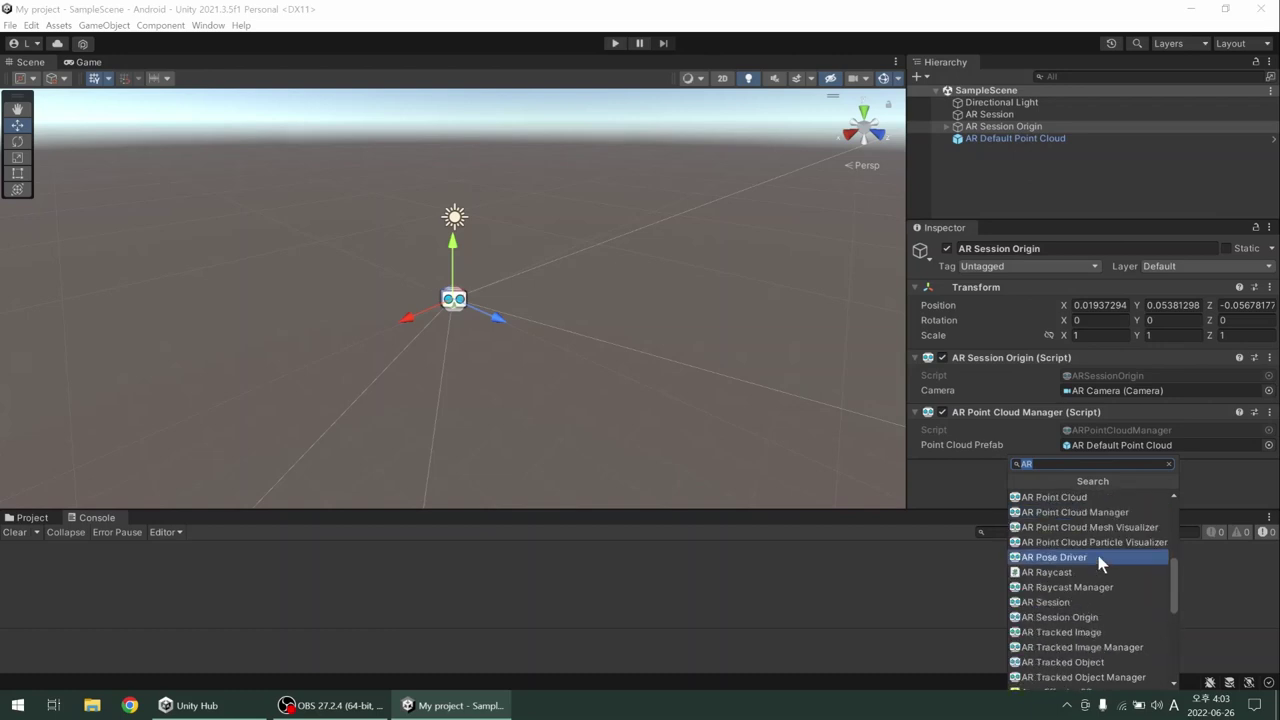
{"action": "scroll", "coordinate": [1098, 557], "scroll_direction": "up", "scroll_amount": 3}
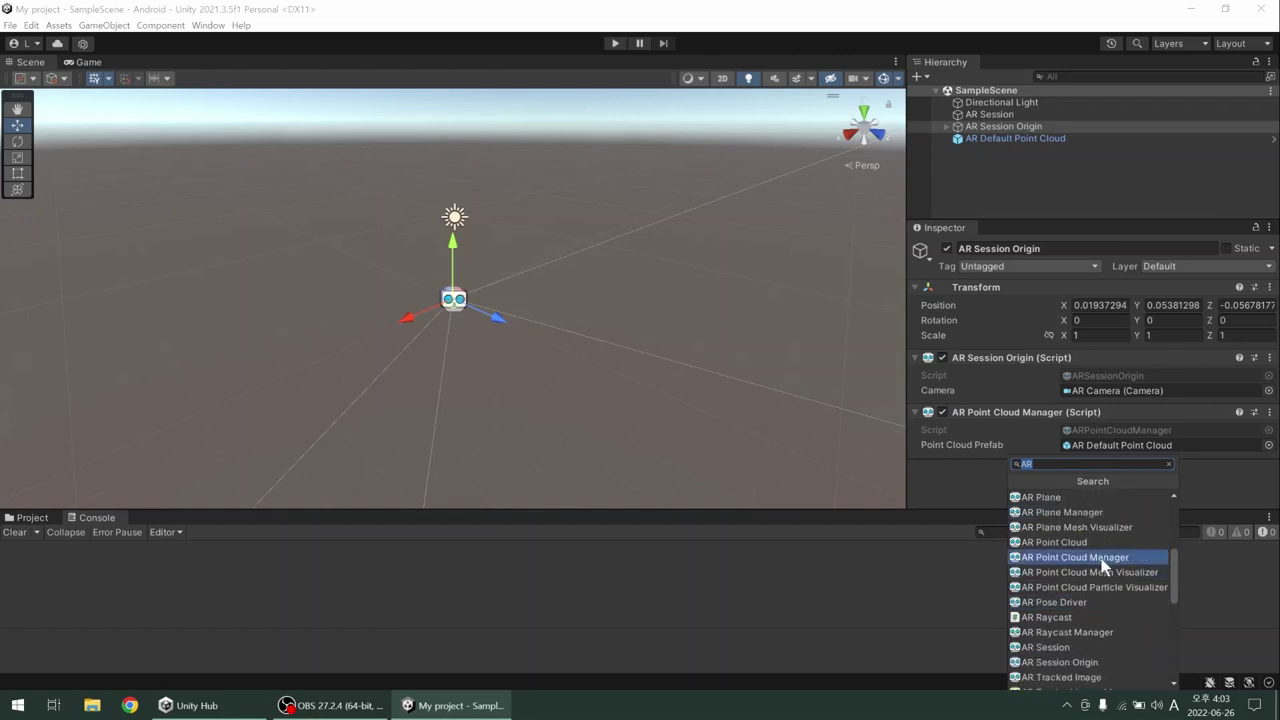
{"action": "scroll", "coordinate": [1102, 566], "scroll_direction": "up", "scroll_amount": 3}
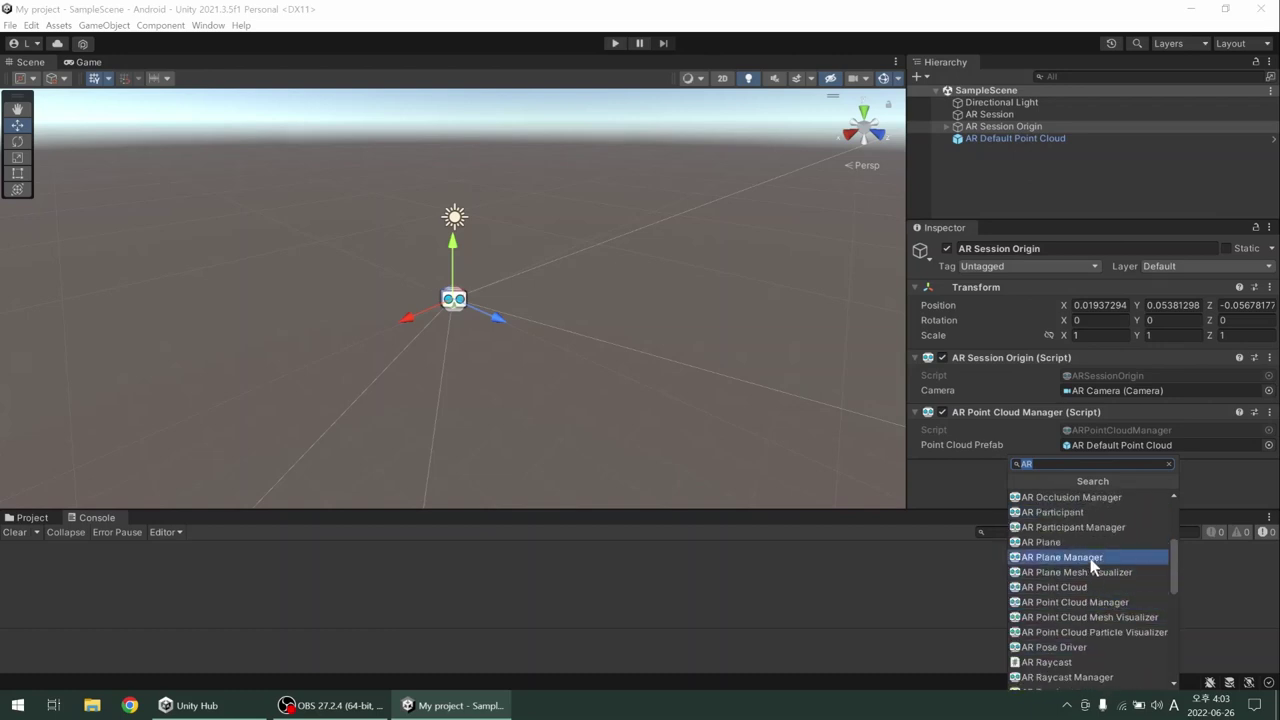
{"action": "left_click", "coordinate": [1090, 558]}
{"action": "scroll", "coordinate": [1027, 468], "scroll_direction": "down", "scroll_amount": 2}
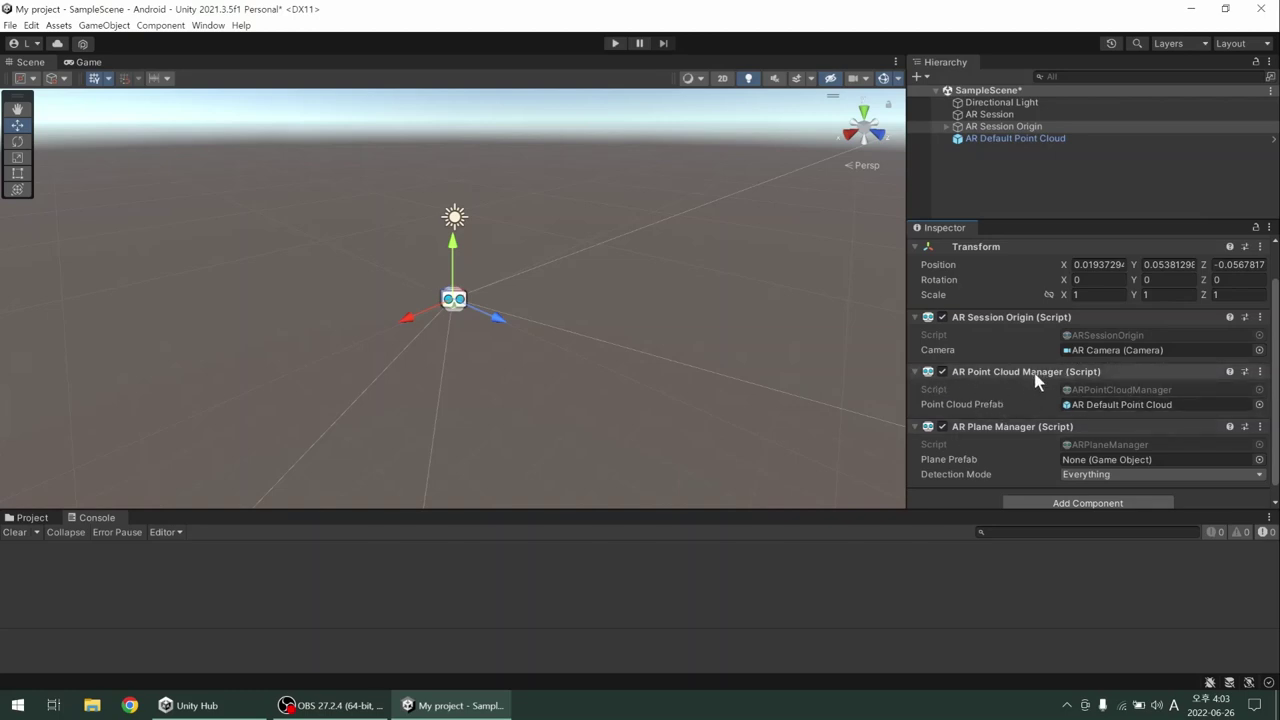
Add an AR Default Plane to the scene and save it as a prefab in the Prefabs folder
{"action": "left_click", "coordinate": [22, 517]}
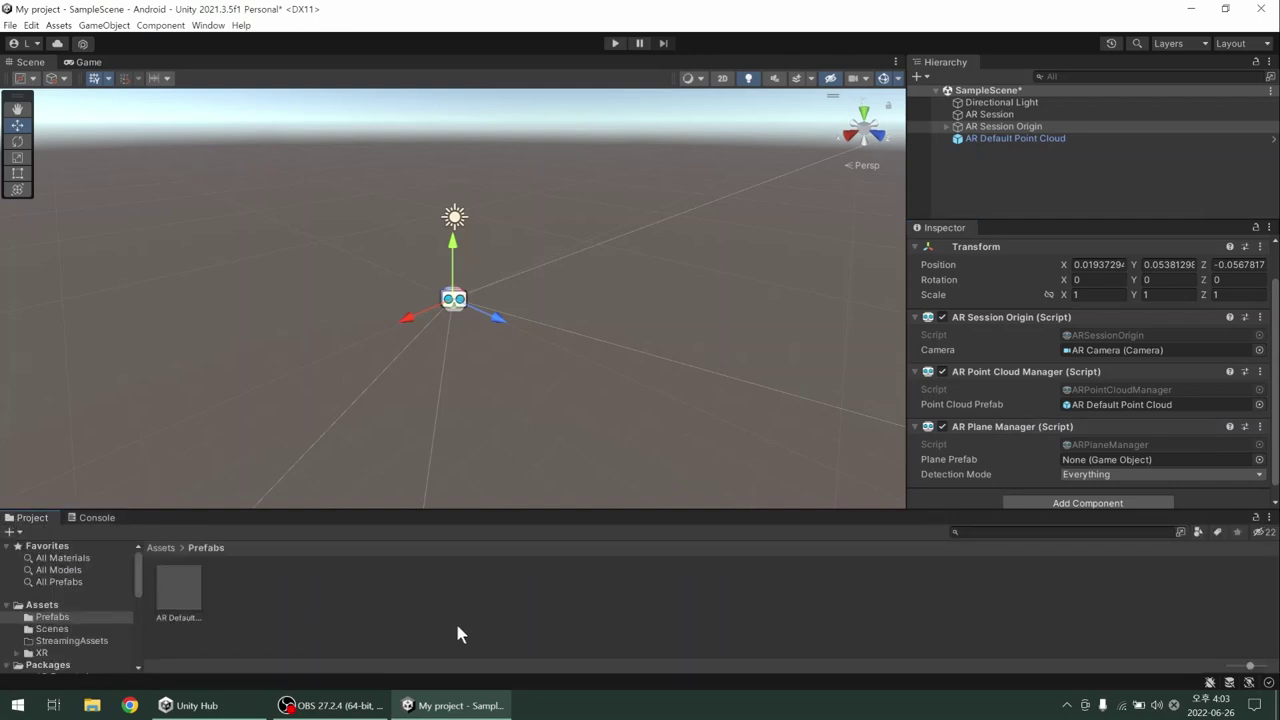
{"action": "right_click", "coordinate": [954, 184]}
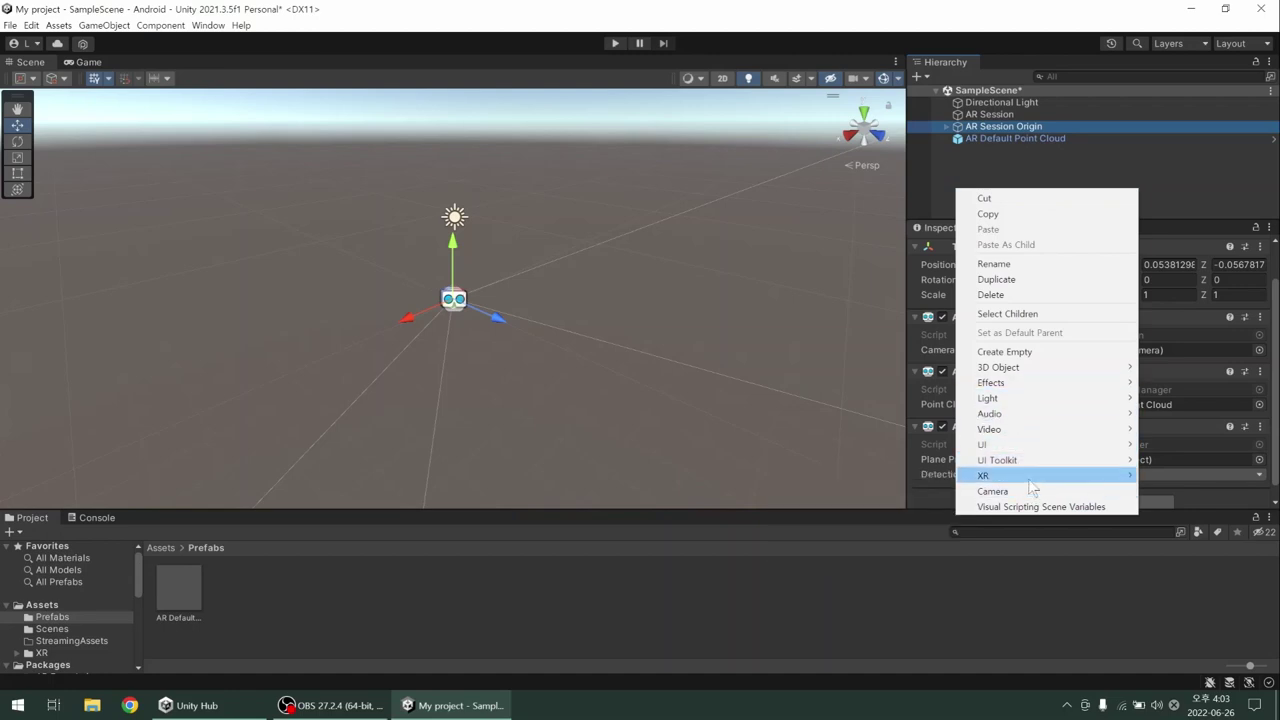
{"action": "mouse_move", "coordinate": [1005, 477]}
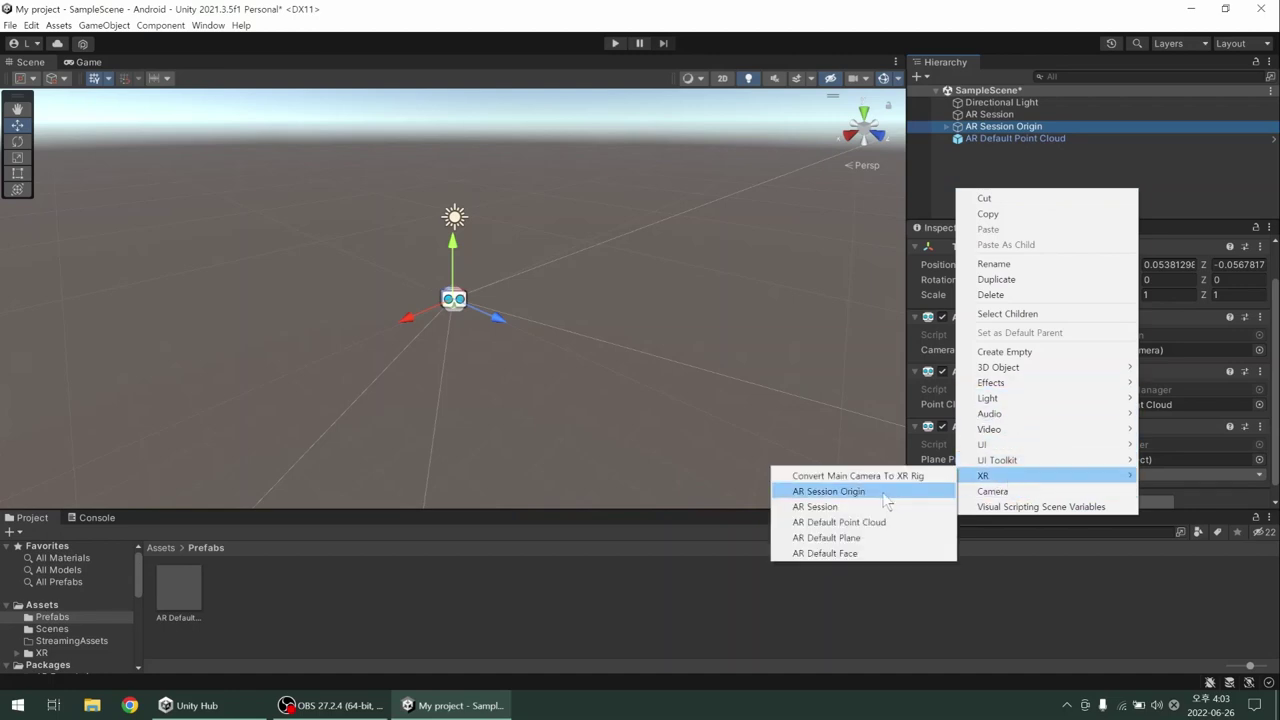
{"action": "left_click", "coordinate": [838, 539]}
{"action": "left_click", "coordinate": [1005, 151]}
{"action": "left_click_drag", "start_coordinate": [1011, 152], "coordinate": [270, 613]}
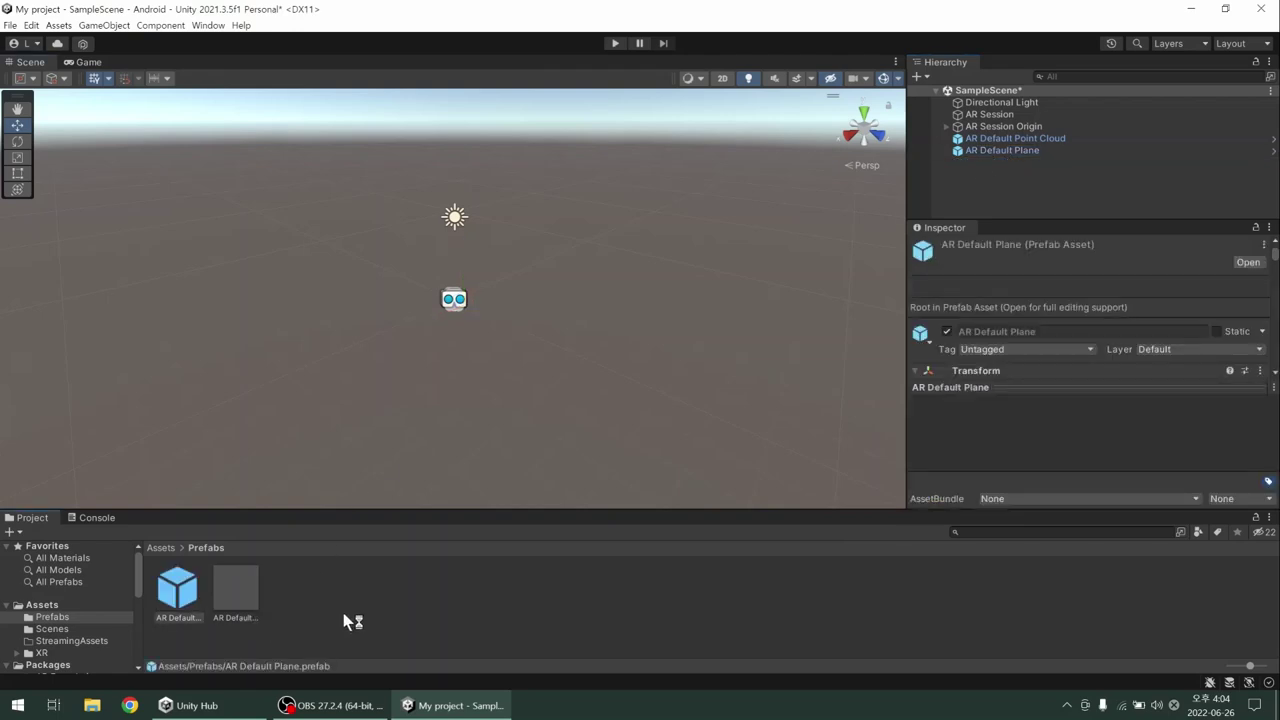
Assign the AR Default Point Cloud prefab as the Plane Prefab of the AR Session Origin's AR Plane Manager
{"action": "left_click", "coordinate": [1003, 127]}
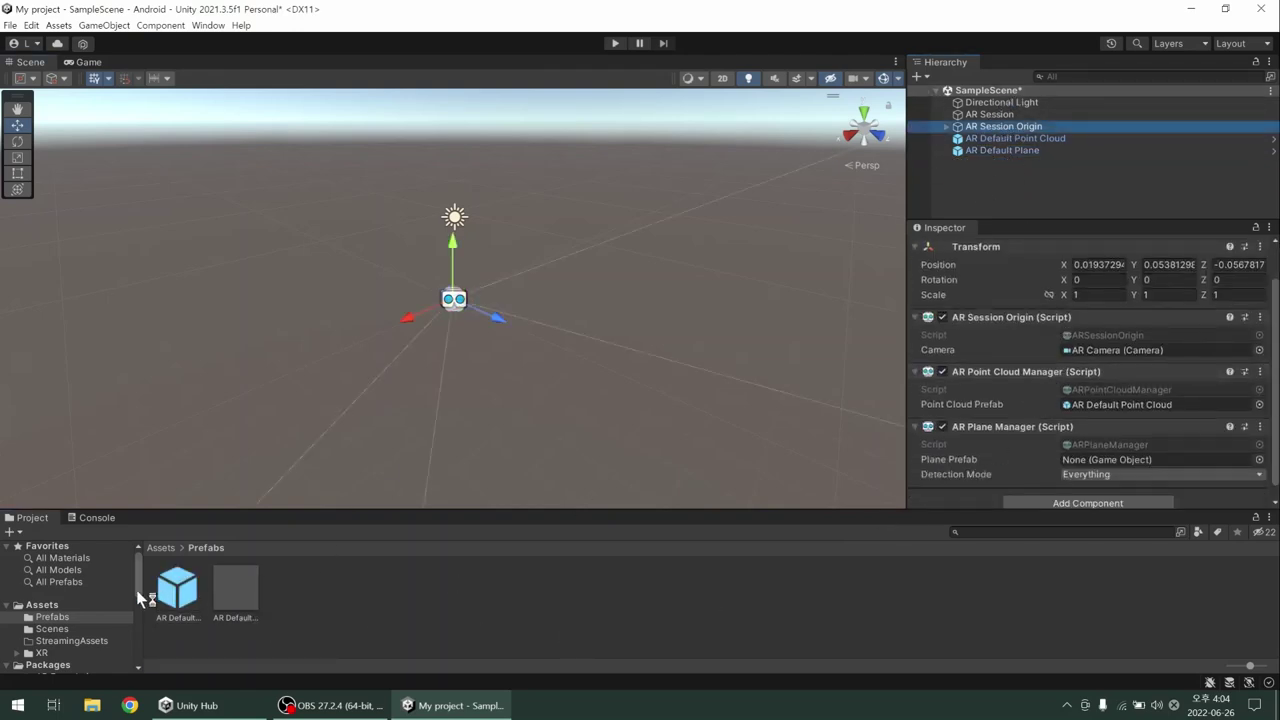
{"action": "left_click", "coordinate": [230, 592]}
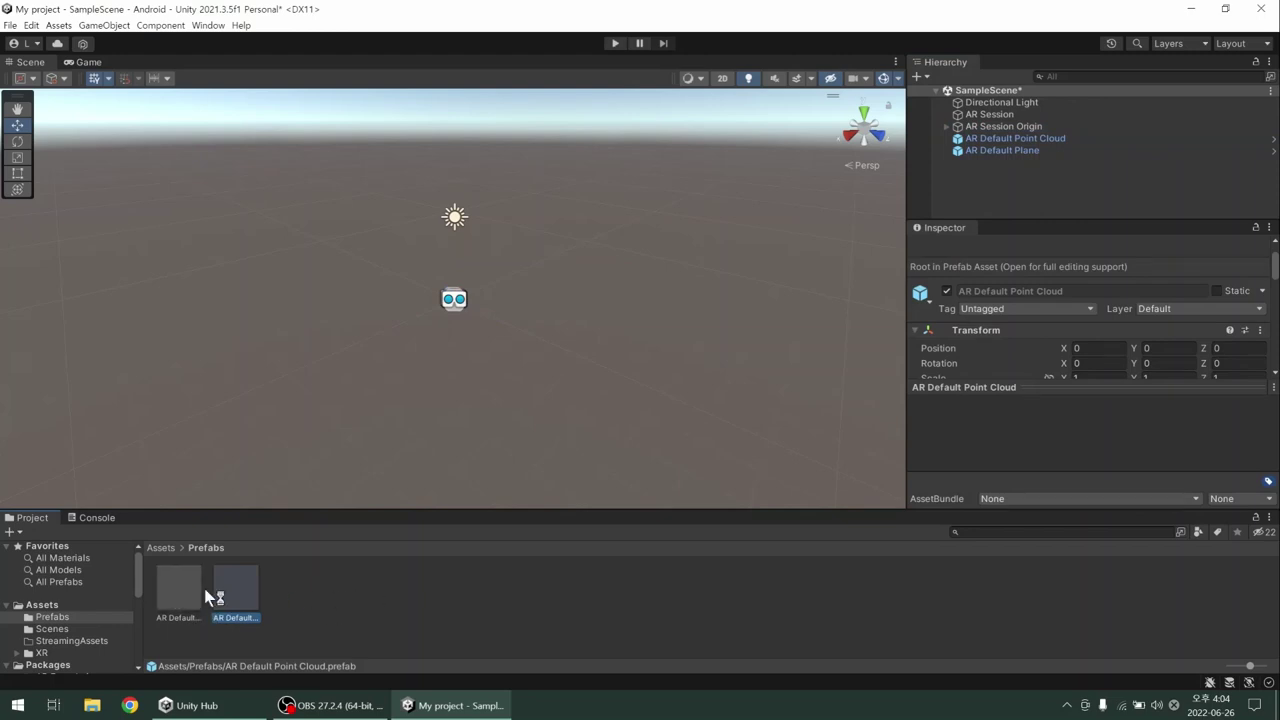
{"action": "left_click", "coordinate": [1005, 127]}
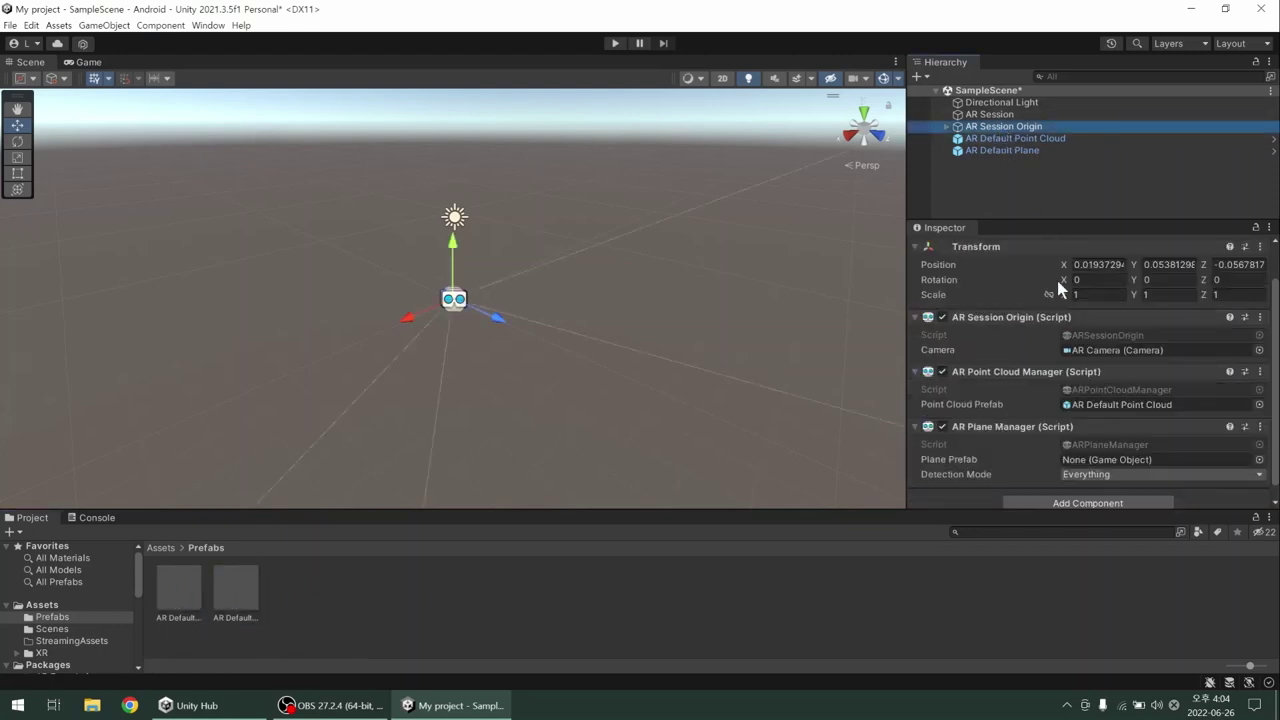
{"action": "left_click_drag", "start_coordinate": [240, 595], "coordinate": [1128, 459]}
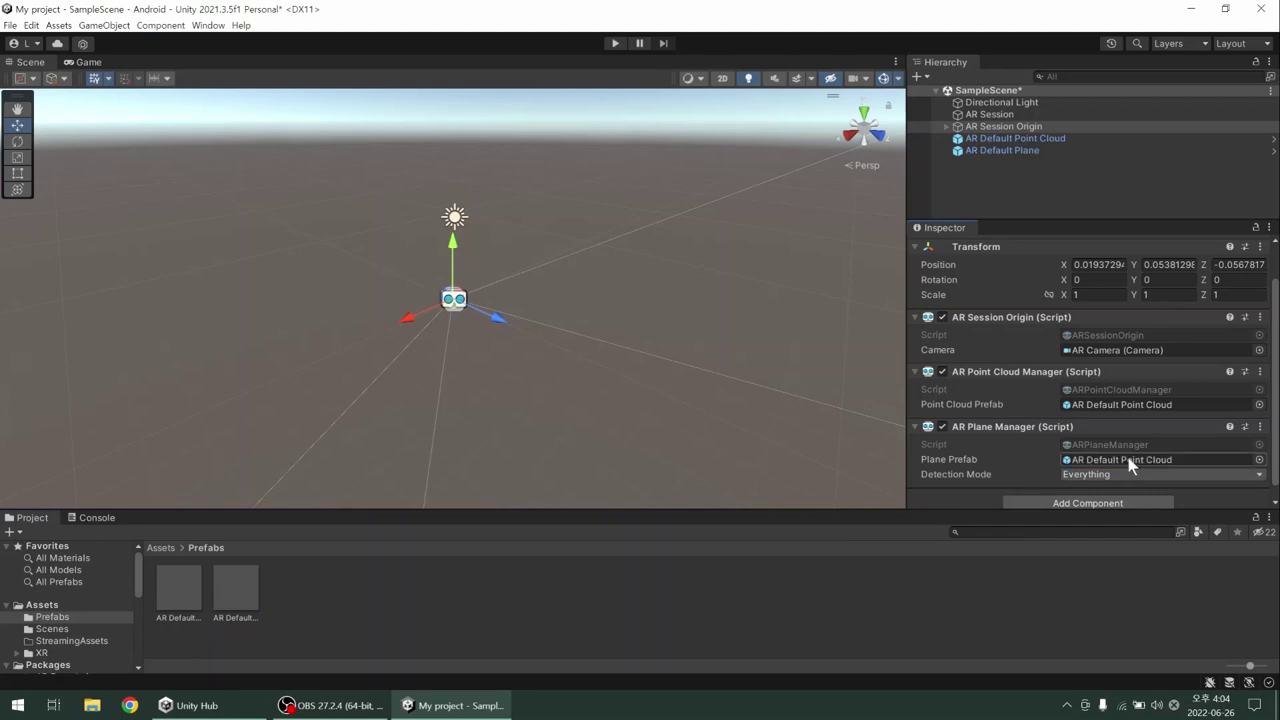
{"action": "left_click", "coordinate": [1052, 193]}
{"action": "key", "text": "ctrl+s"}
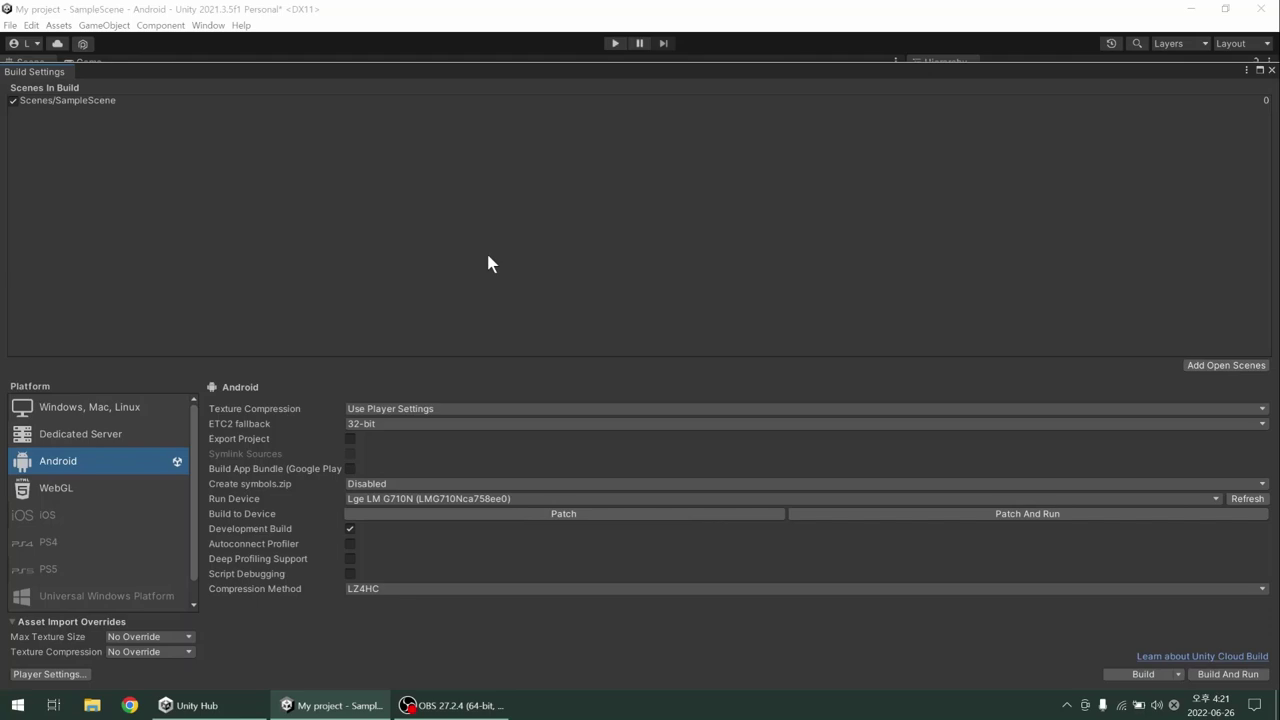
Close the Build Settings, add an AR Default Face to the scene and save it as a prefab in the Prefabs folder
{"action": "left_click", "coordinate": [1271, 70]}
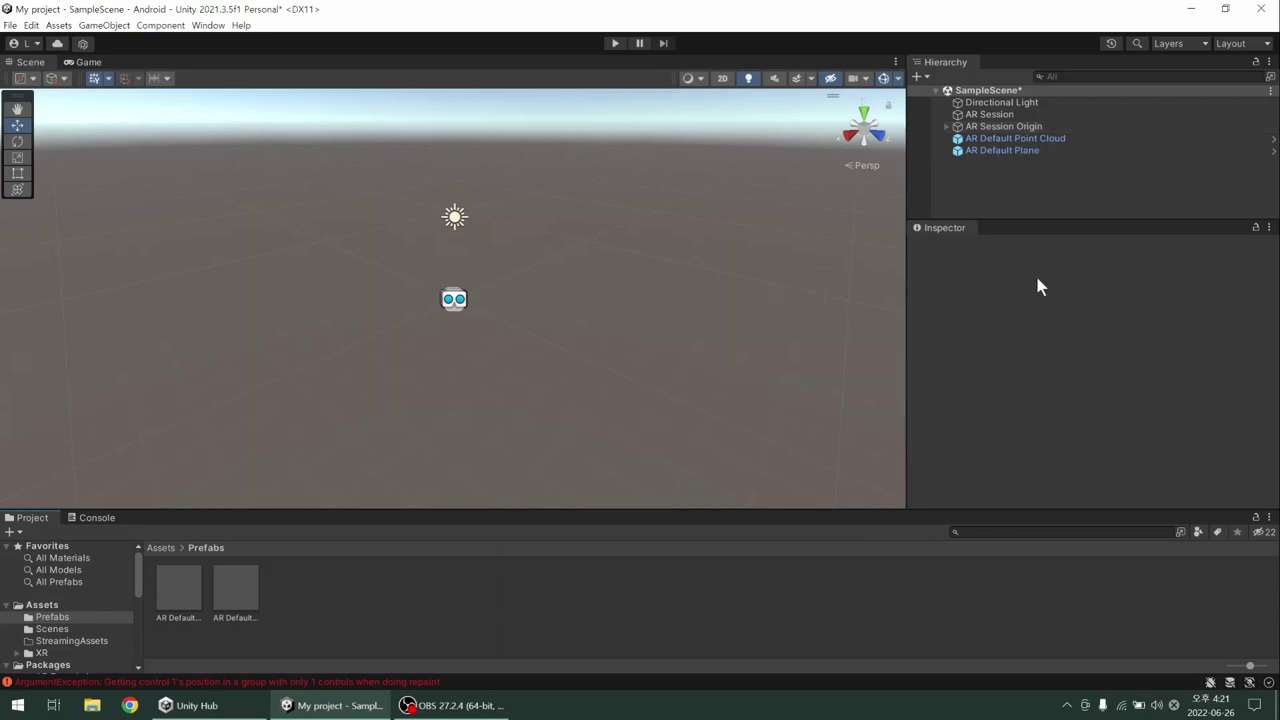
{"action": "right_click", "coordinate": [1031, 203]}
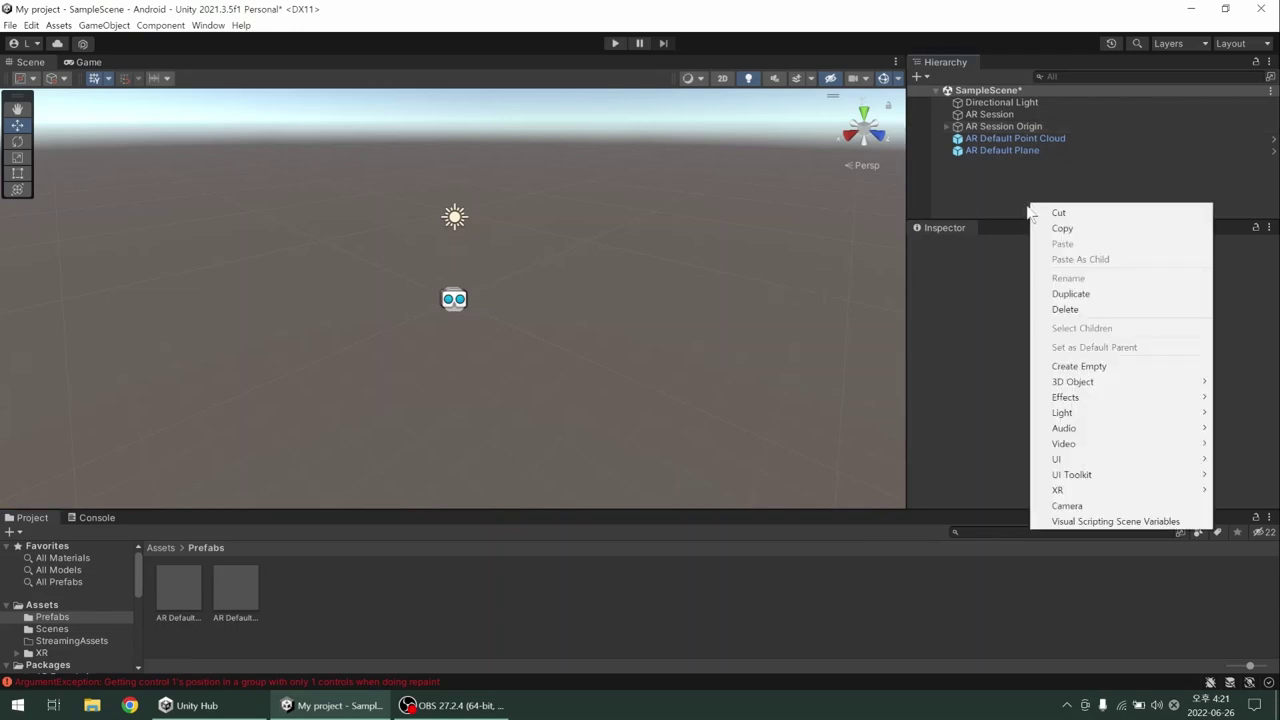
{"action": "mouse_move", "coordinate": [1050, 496]}
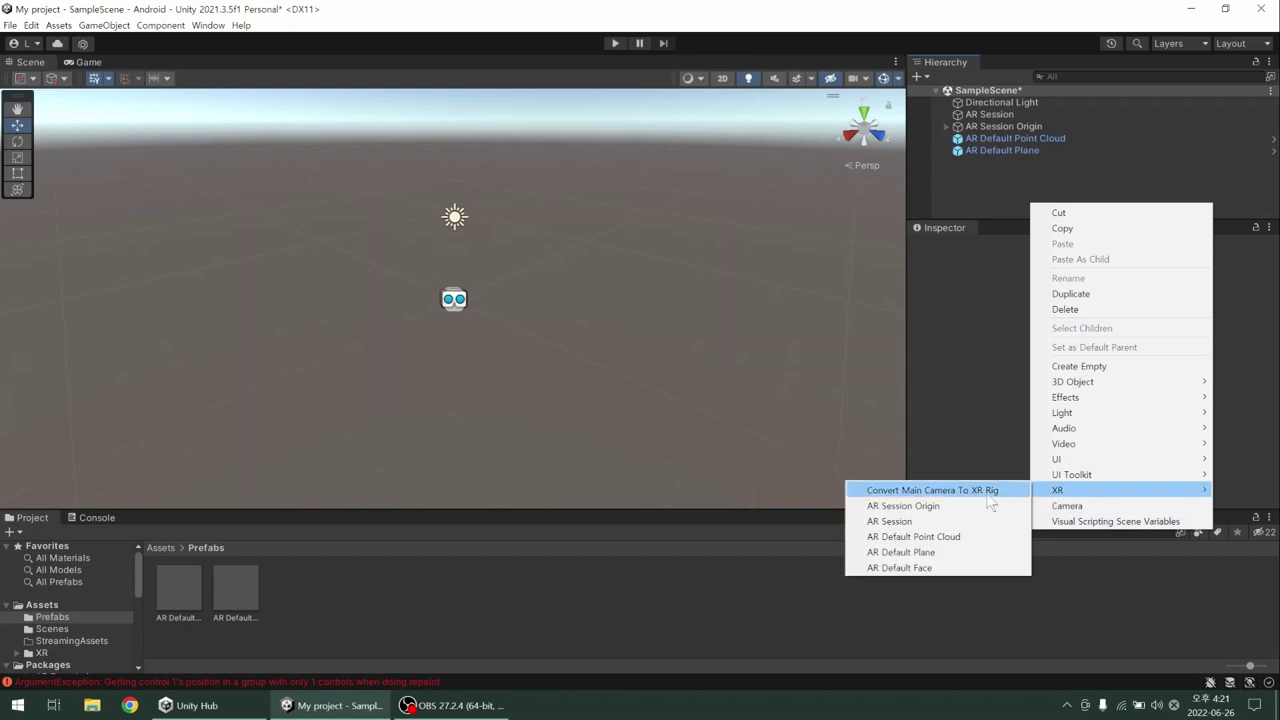
{"action": "left_click", "coordinate": [928, 568]}
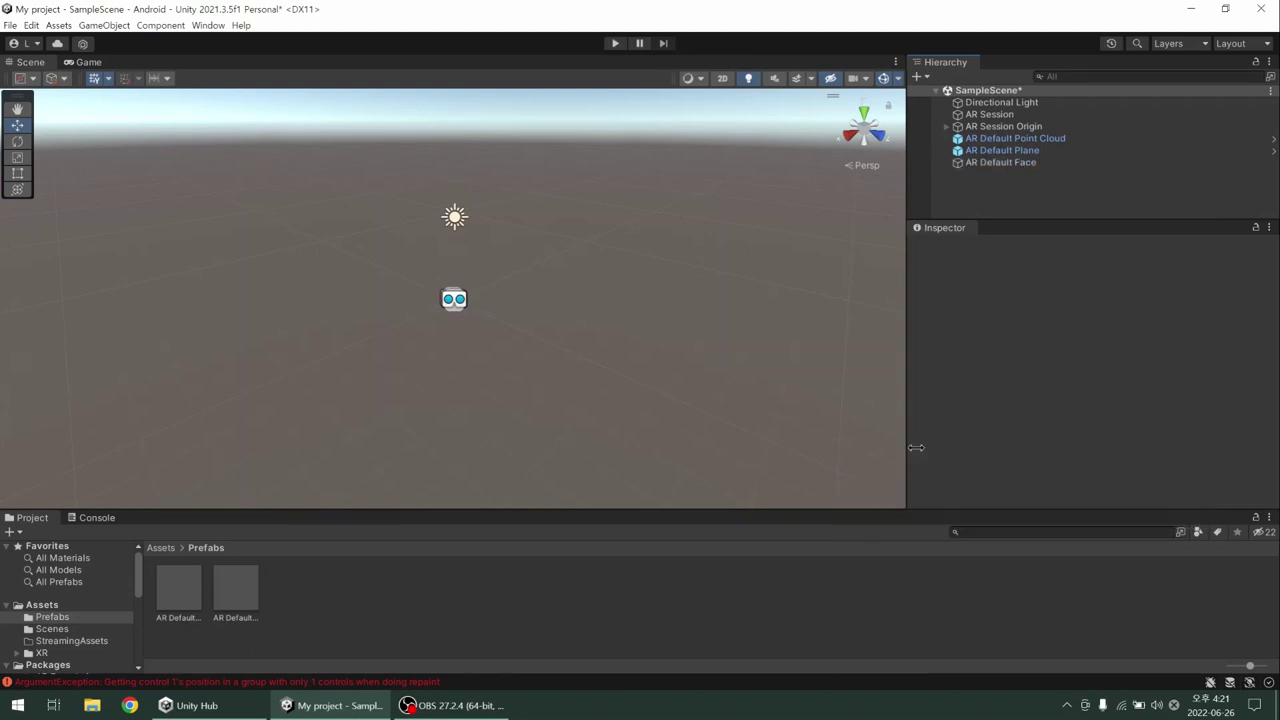
{"action": "left_click_drag", "start_coordinate": [990, 164], "coordinate": [405, 589]}
Add an AR Face Manager component to the AR Session Origin and assign the AR Default Face prefab as its Face Prefab
{"action": "left_click", "coordinate": [1006, 127]}
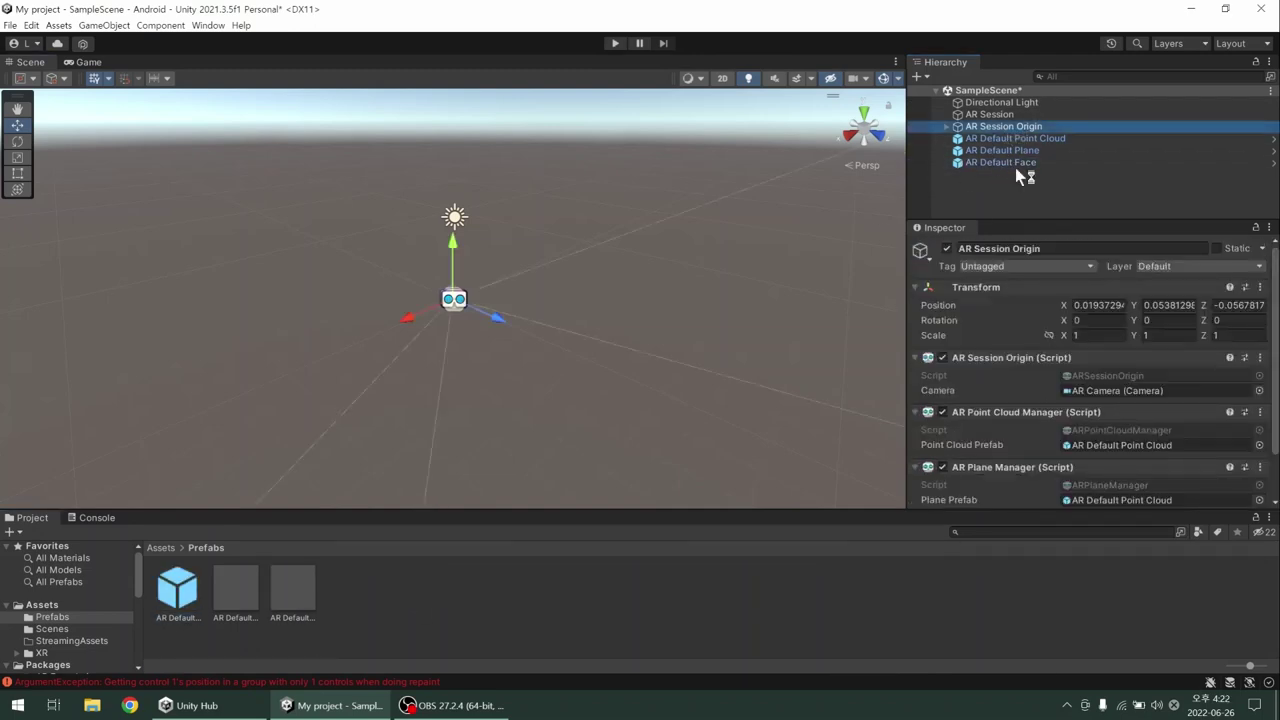
{"action": "scroll", "coordinate": [1040, 370], "scroll_direction": "down", "scroll_amount": 3}
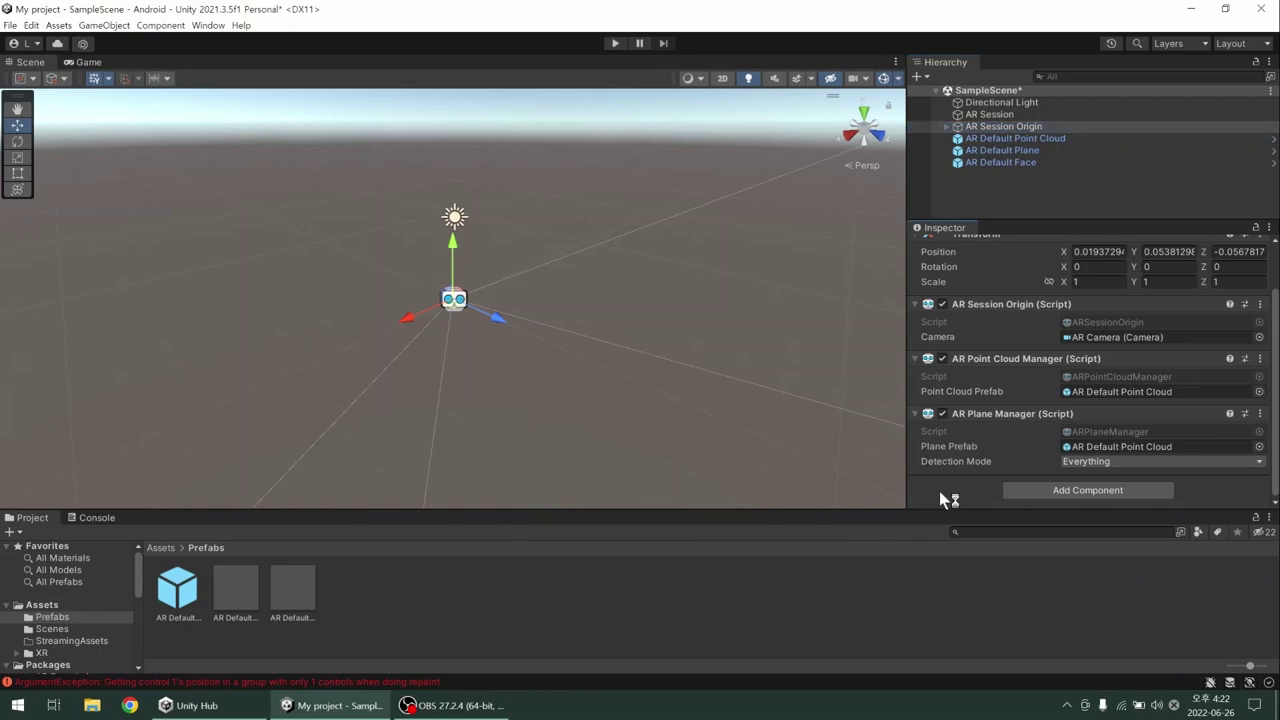
{"action": "left_click", "coordinate": [1040, 490]}
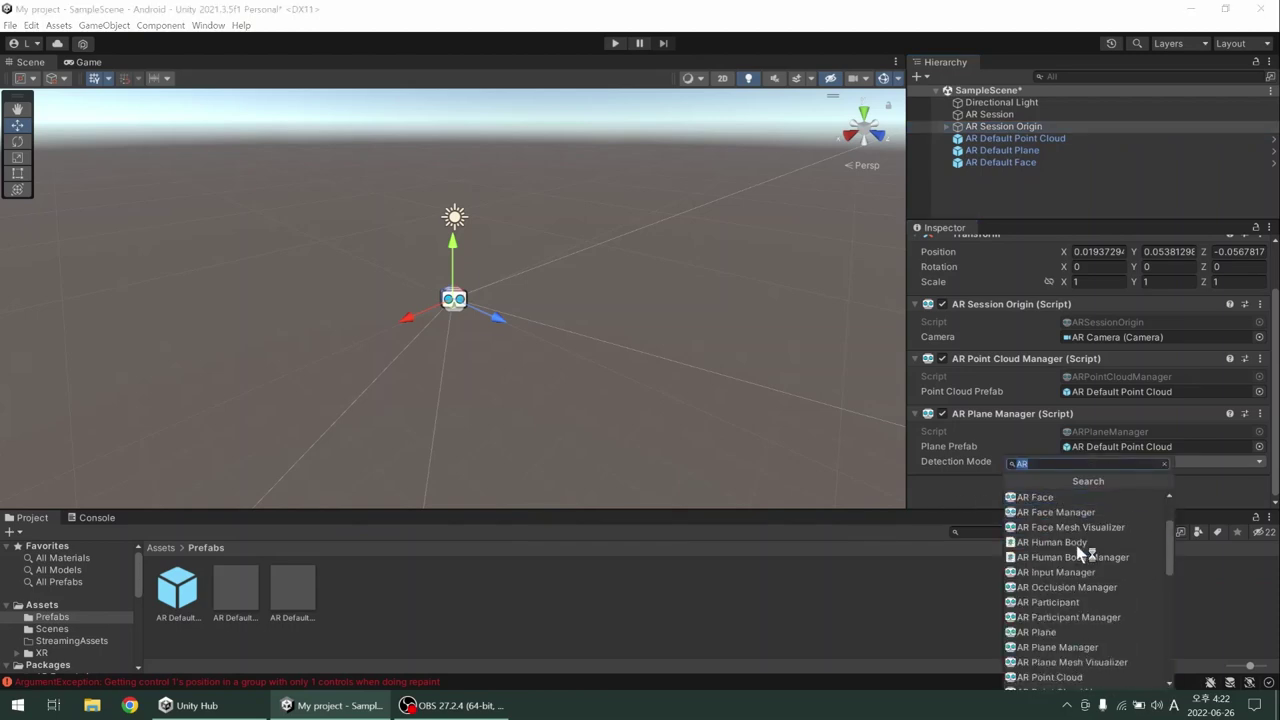
{"action": "left_click", "coordinate": [1078, 512]}
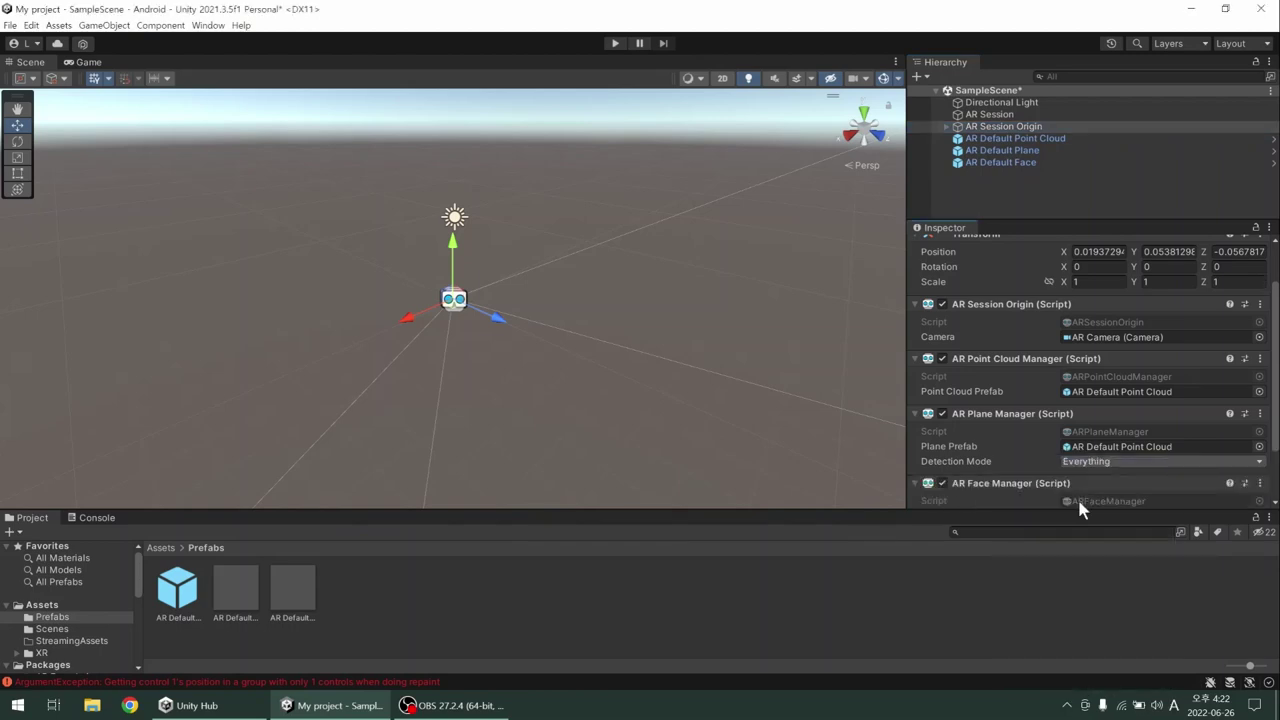
{"action": "scroll", "coordinate": [1041, 380], "scroll_direction": "down", "scroll_amount": 1}
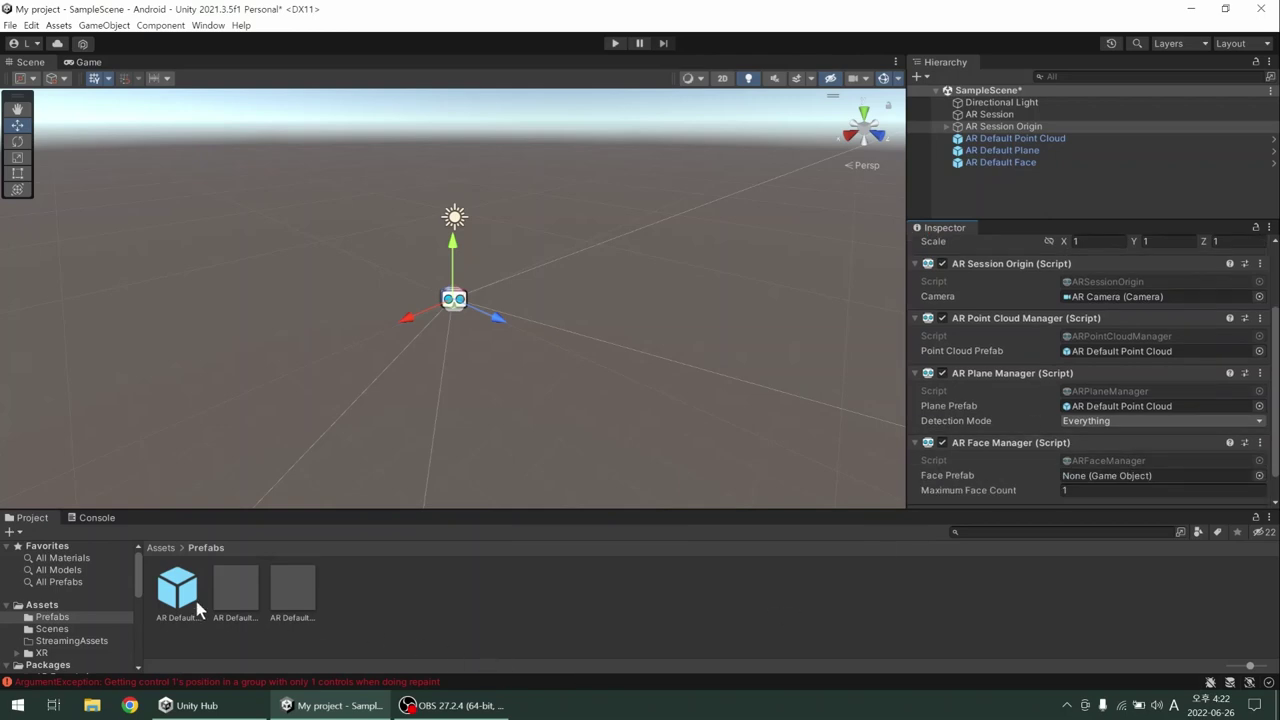
{"action": "left_click_drag", "start_coordinate": [196, 601], "coordinate": [1147, 451]}
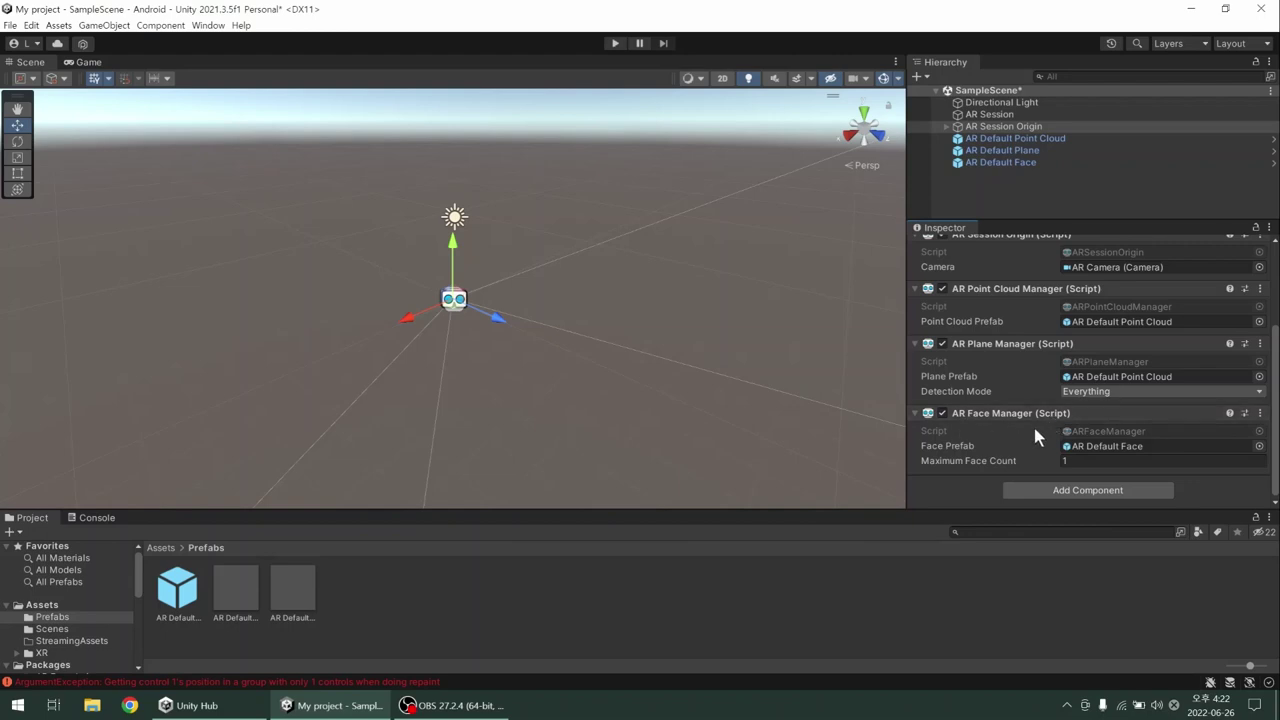
{"action": "scroll", "coordinate": [1033, 424], "scroll_direction": "up", "scroll_amount": 2}
{"action": "scroll", "coordinate": [1034, 432], "scroll_direction": "up", "scroll_amount": 2}
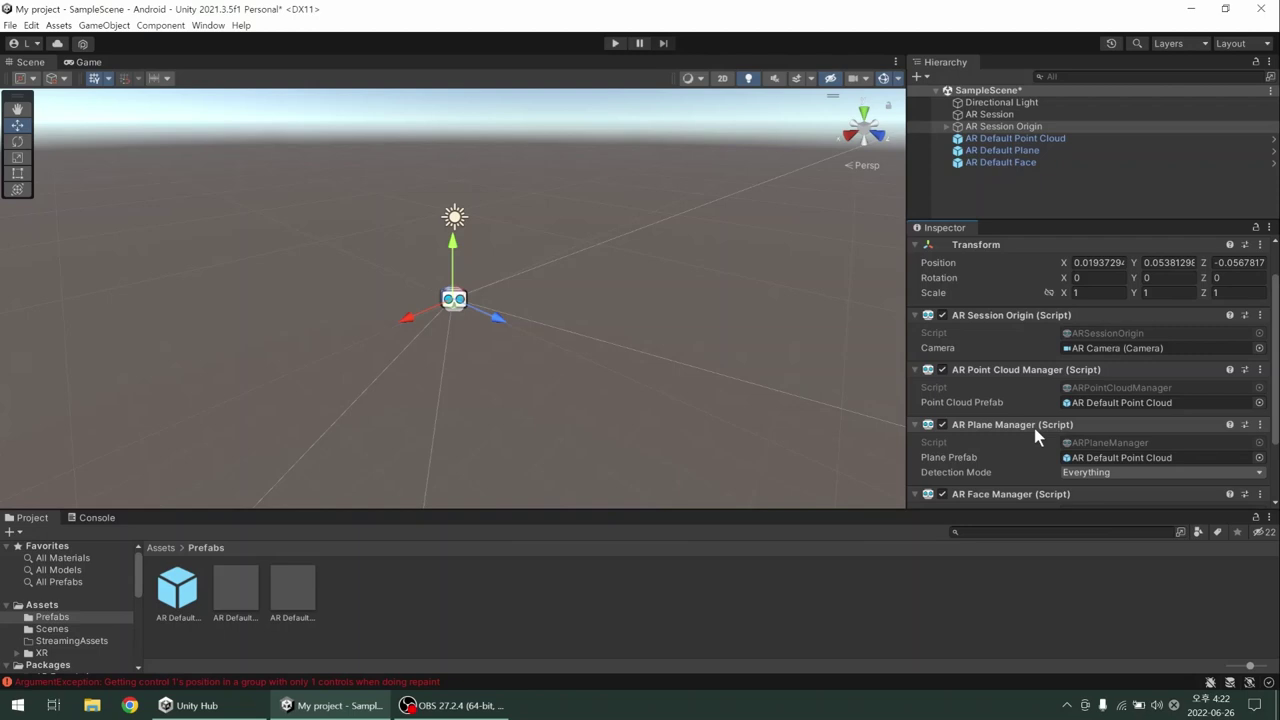
{"action": "scroll", "coordinate": [1034, 428], "scroll_direction": "down", "scroll_amount": 2}
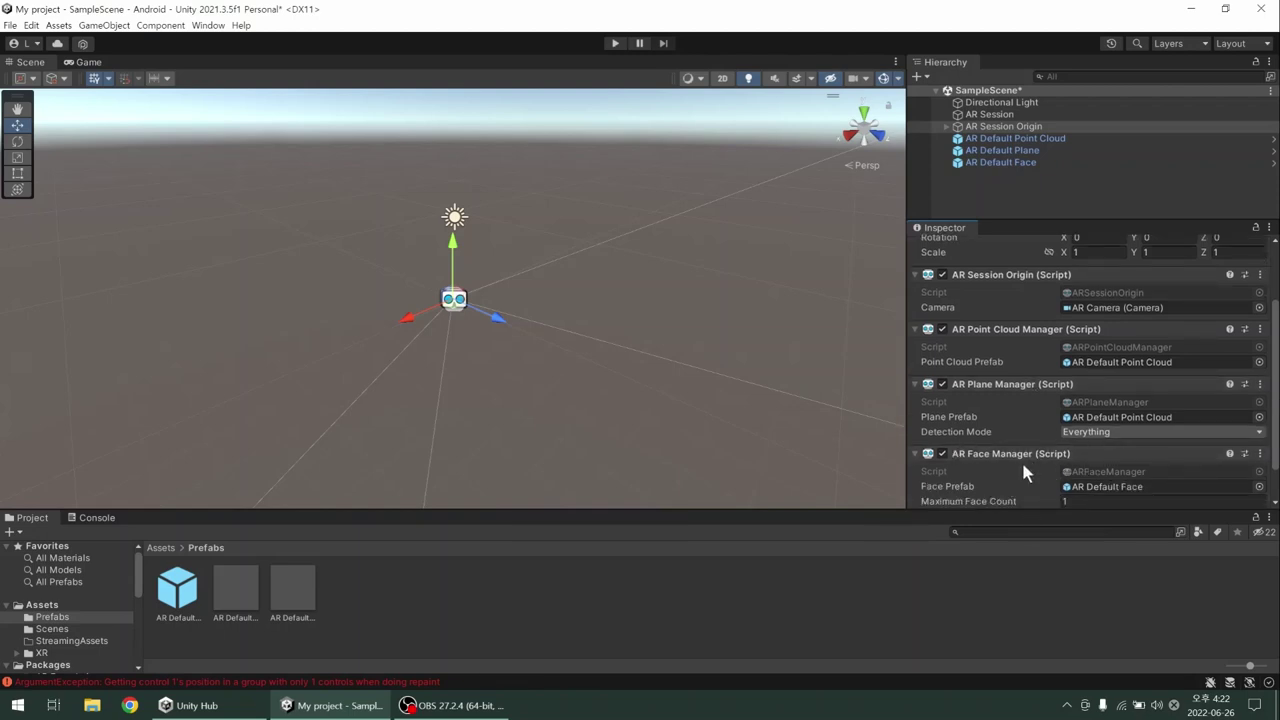
{"action": "scroll", "coordinate": [1021, 470], "scroll_direction": "up", "scroll_amount": 2}
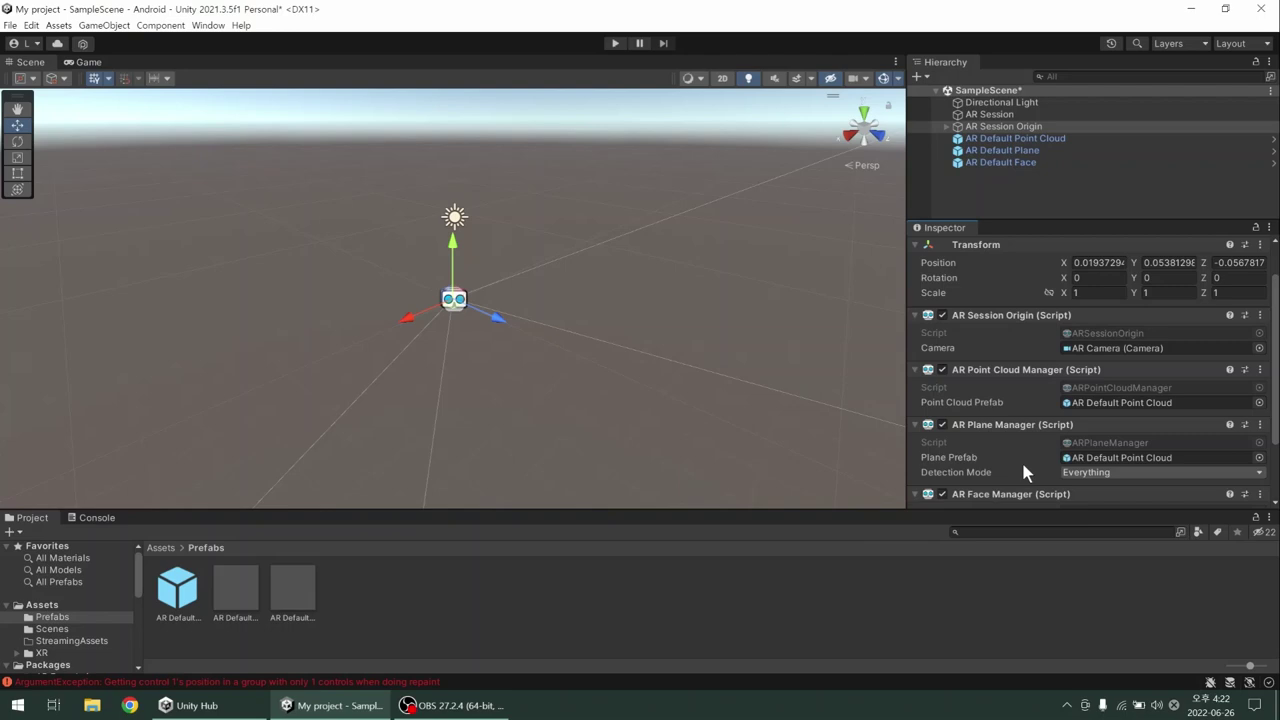
Set the Facing Direction of the AR Camera Manager to User on the AR Camera under the AR Session Origin
{"action": "left_click", "coordinate": [1000, 127]}
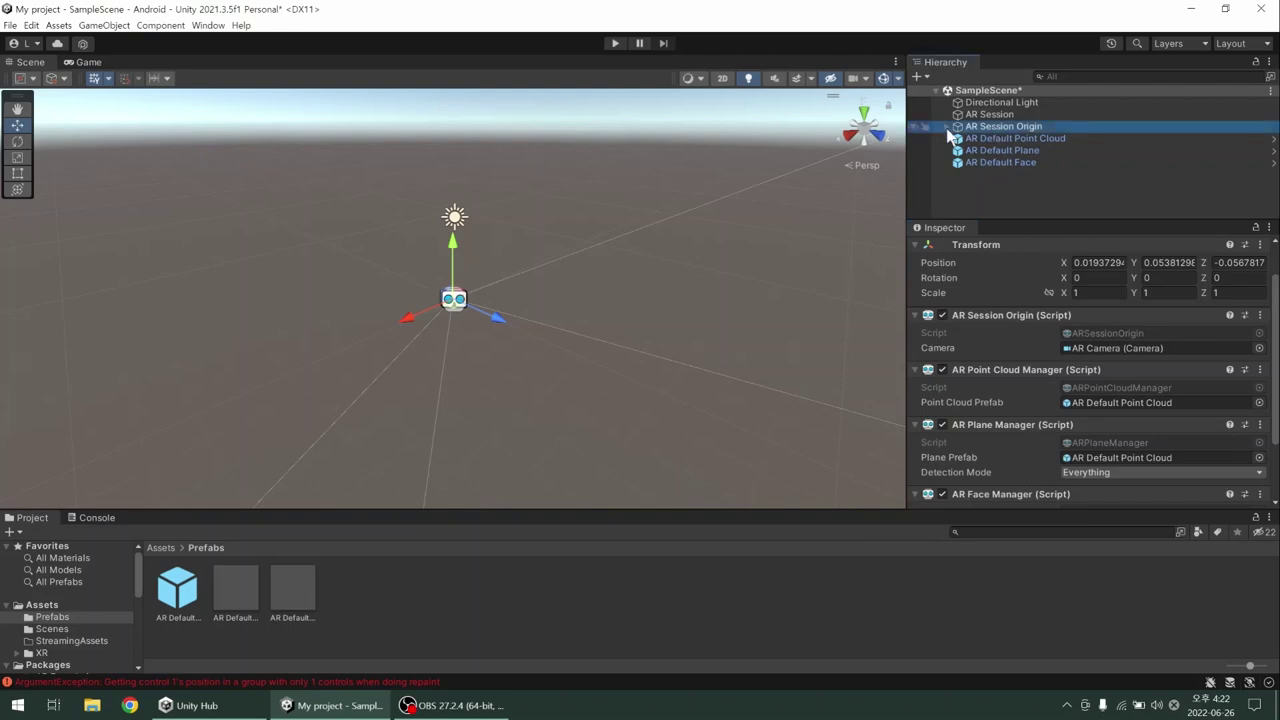
{"action": "left_click", "coordinate": [947, 127]}
{"action": "left_click", "coordinate": [976, 137]}
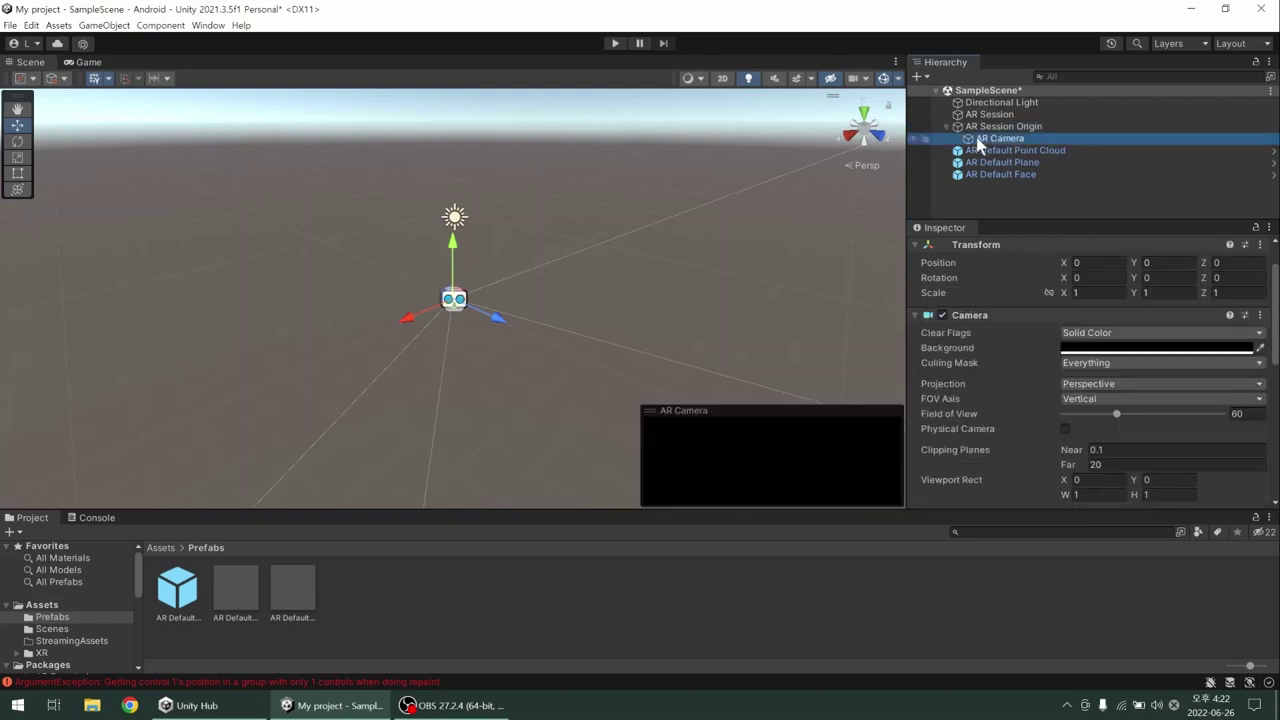
{"action": "scroll", "coordinate": [1005, 291], "scroll_direction": "down", "scroll_amount": 4}
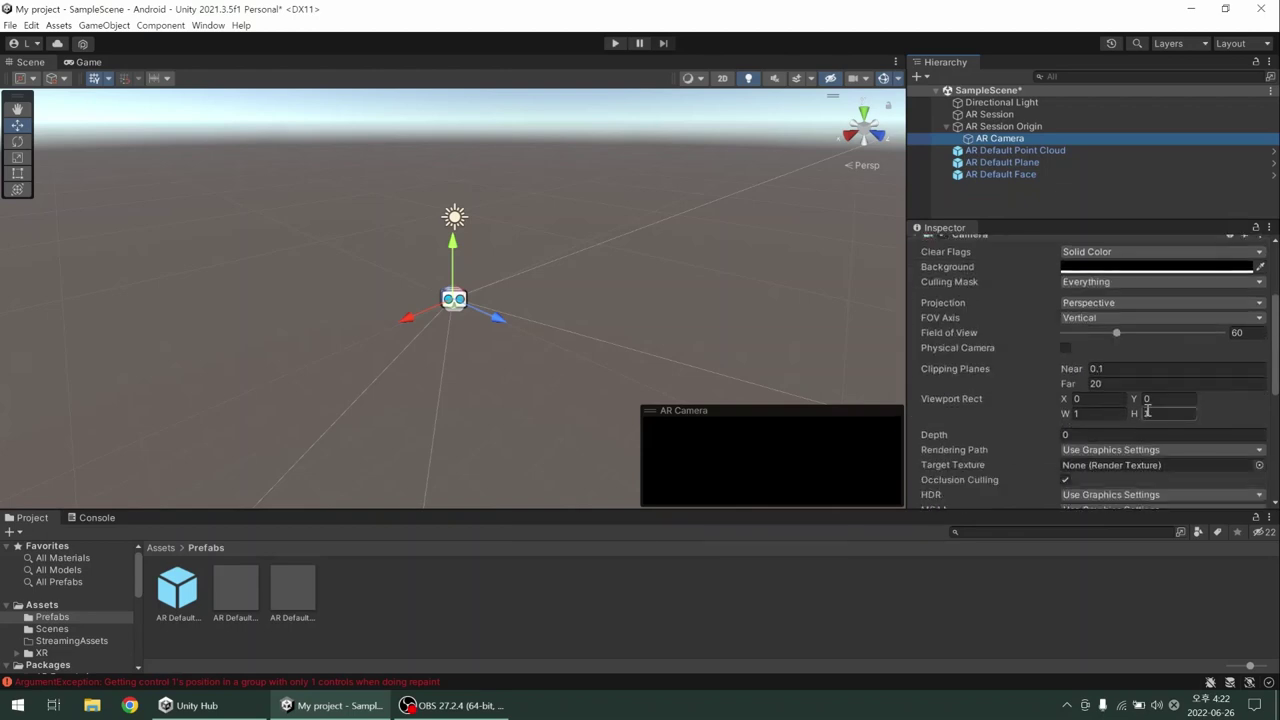
{"action": "scroll", "coordinate": [986, 398], "scroll_direction": "down", "scroll_amount": 4}
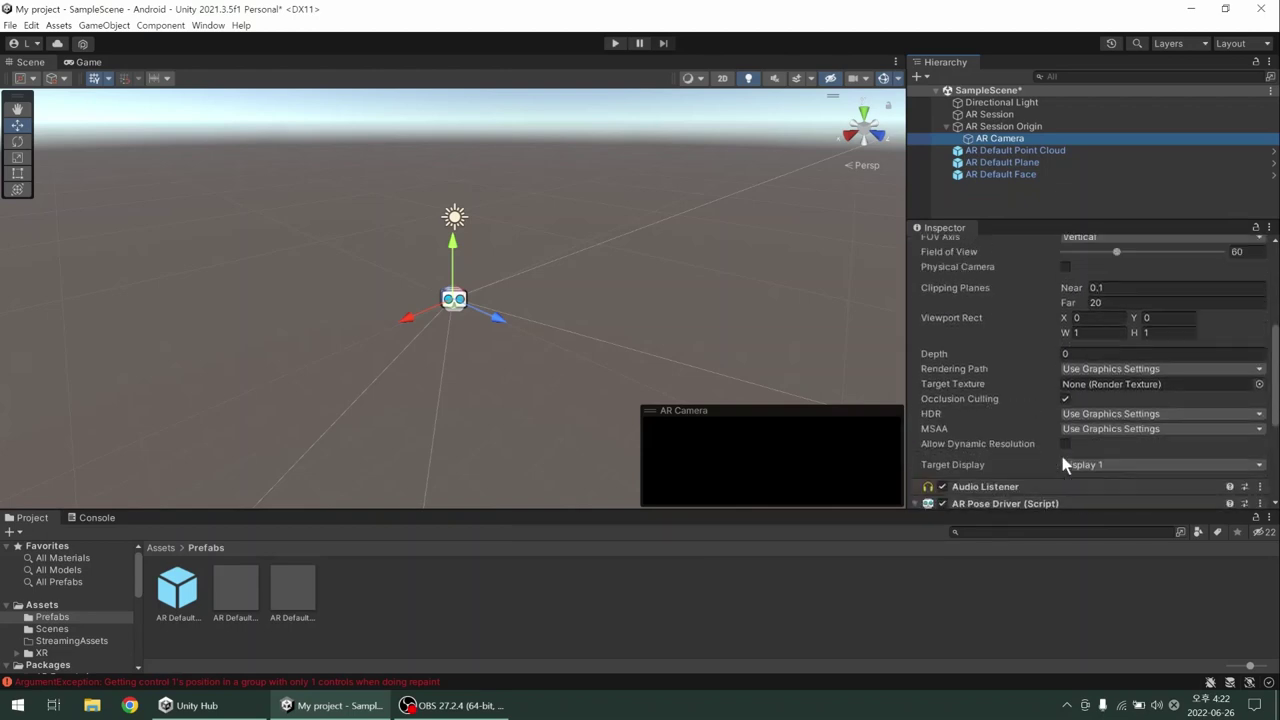
{"action": "scroll", "coordinate": [1062, 456], "scroll_direction": "down", "scroll_amount": 9}
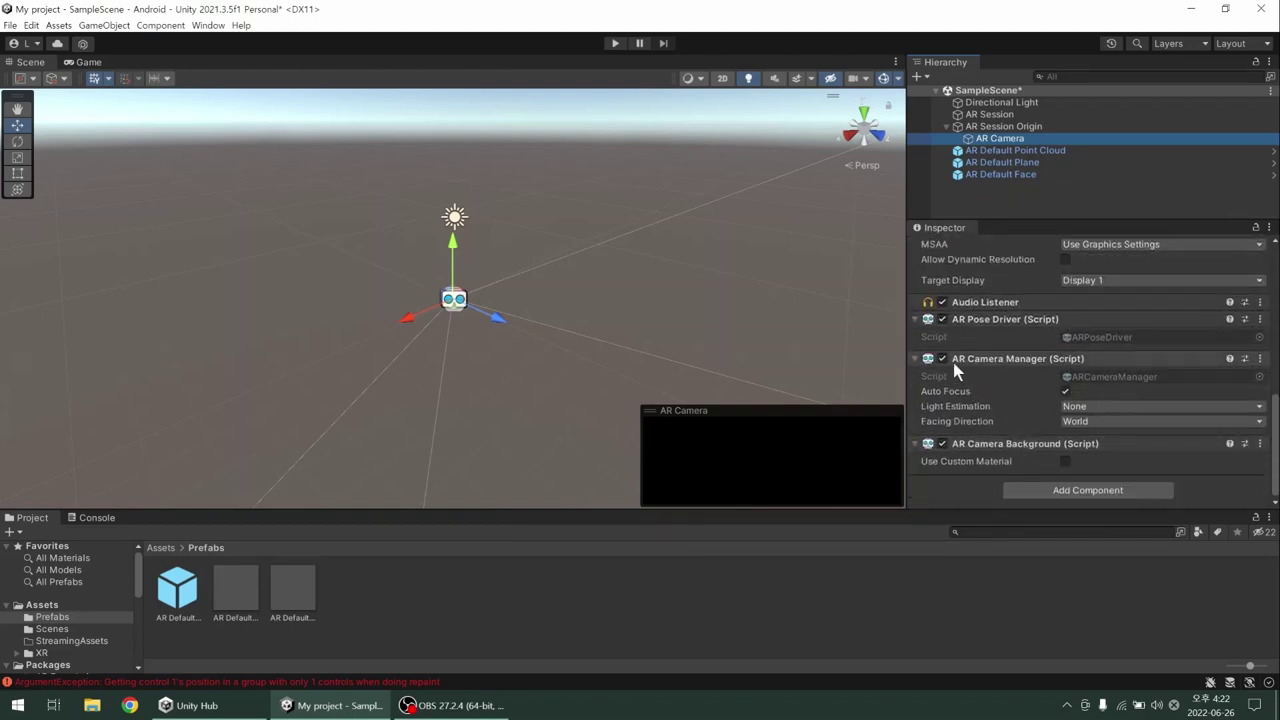
{"action": "left_click", "coordinate": [1073, 424]}
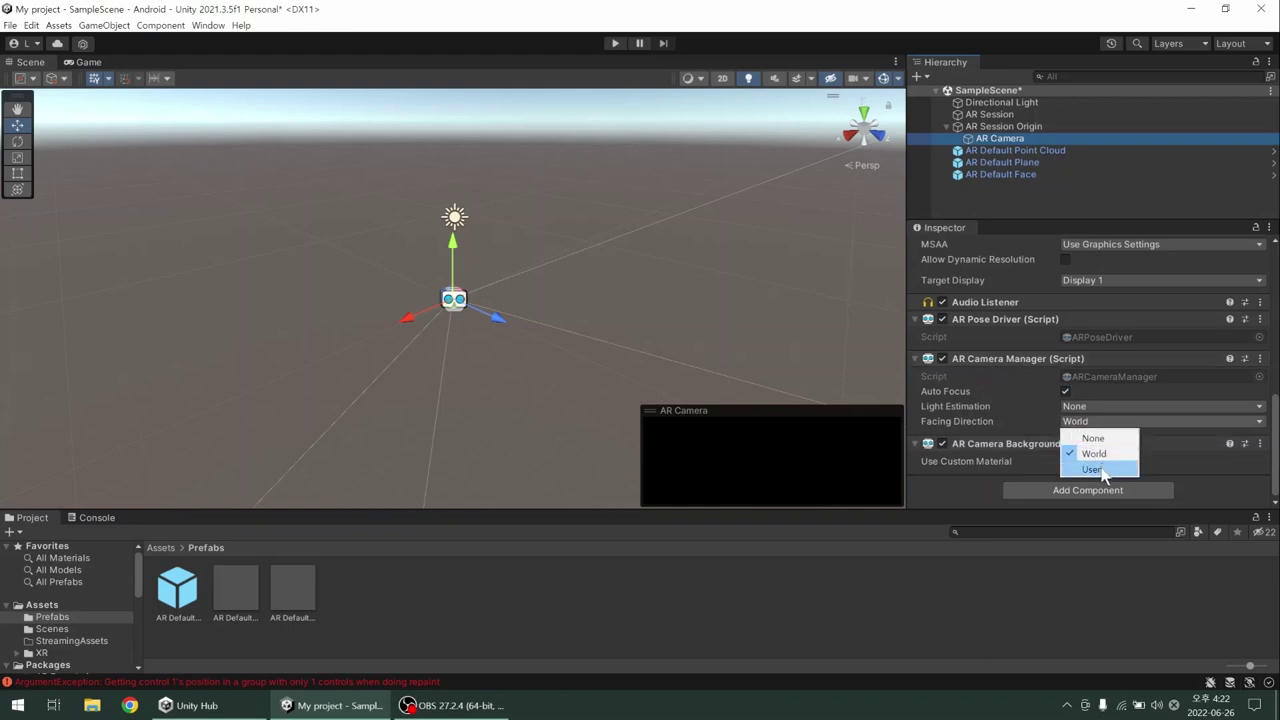
{"action": "left_click", "coordinate": [1103, 472]}
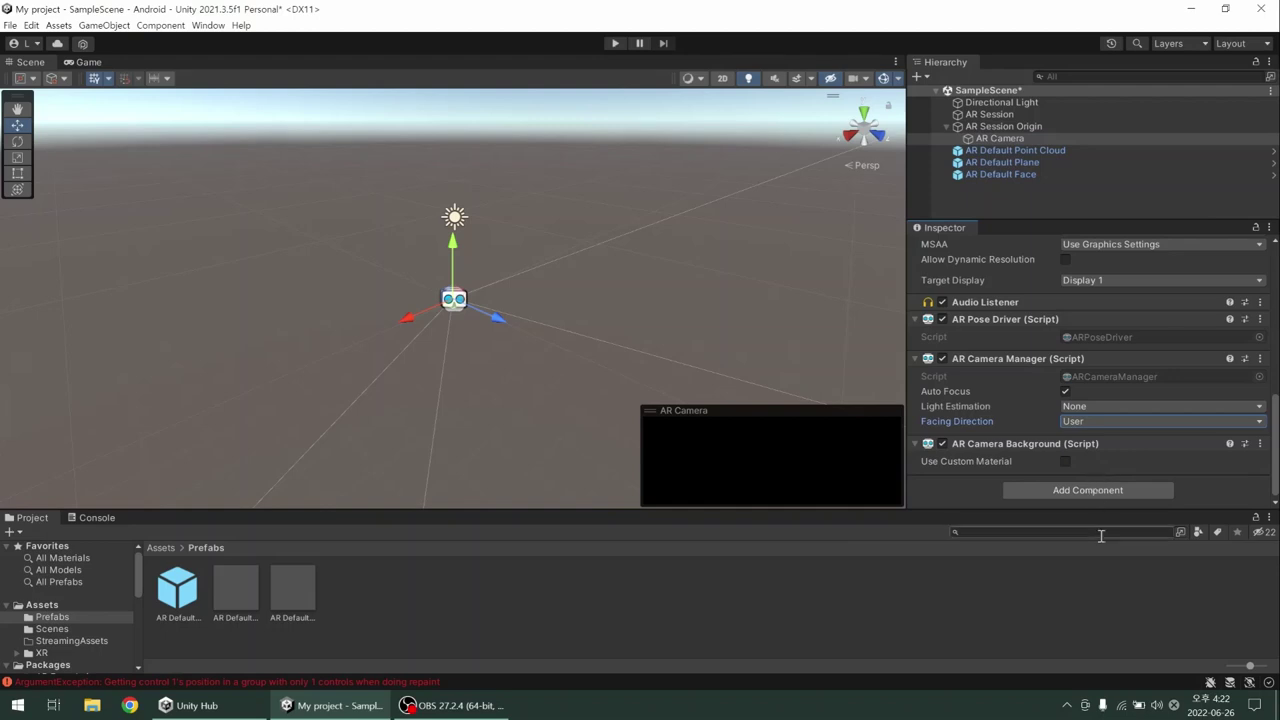
{"action": "left_click", "coordinate": [1090, 585]}
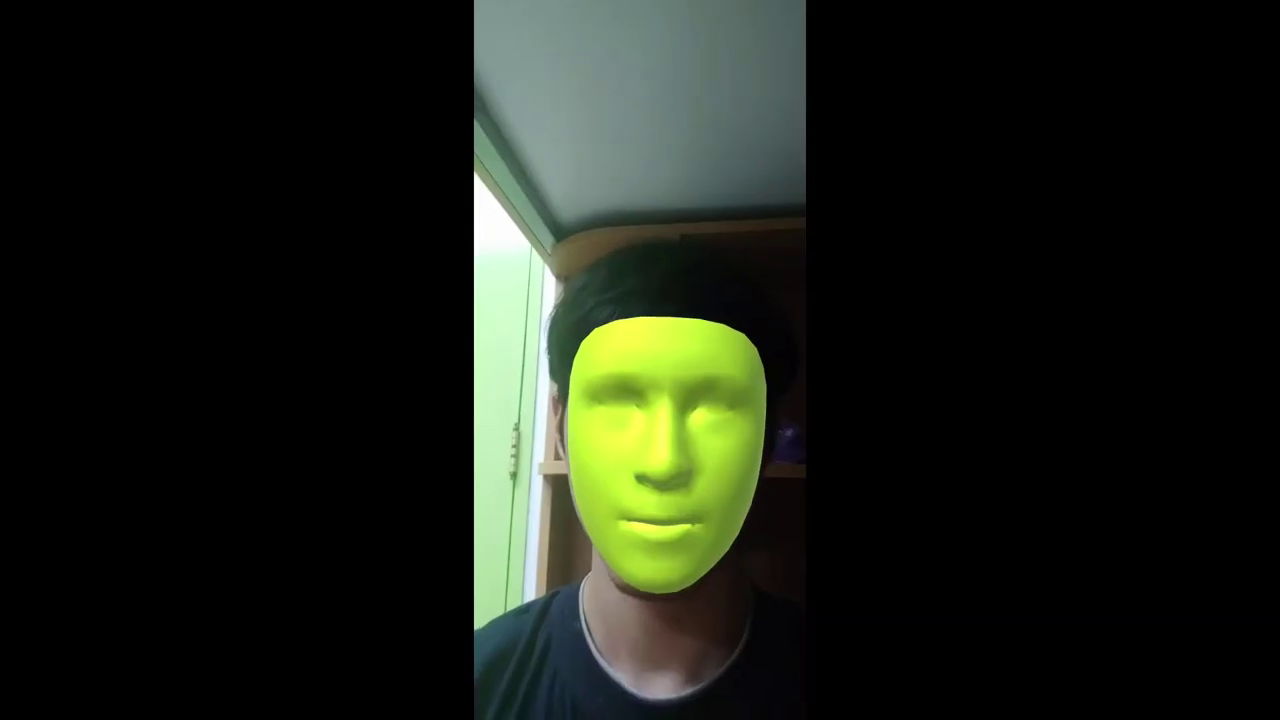